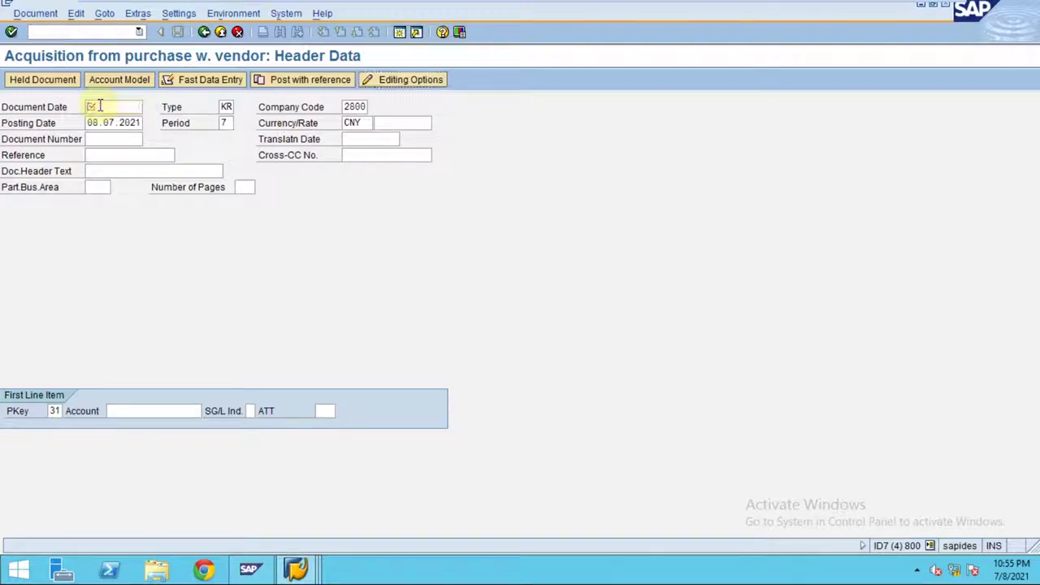
Set both the document date and the posting date to 01.01.2020 in the acquisition header.
click(99, 107)
text(01012020)
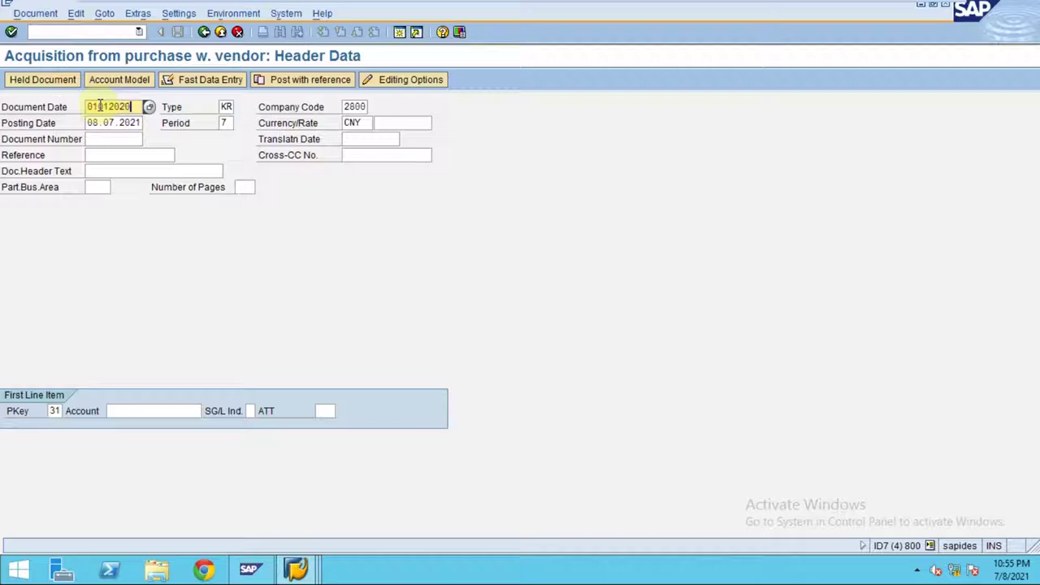
key(Tab)
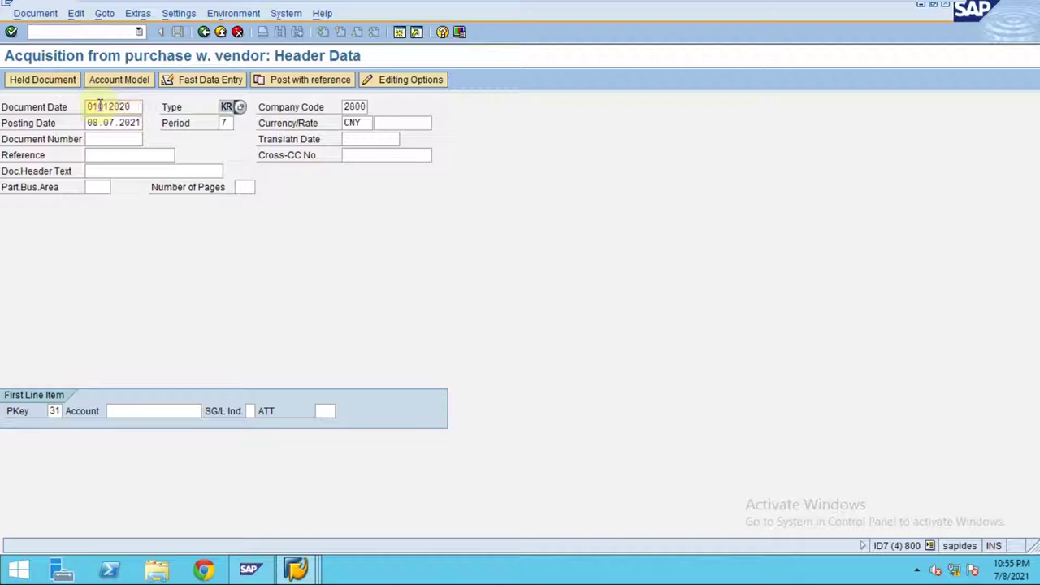
key(Tab)
key(Tab)
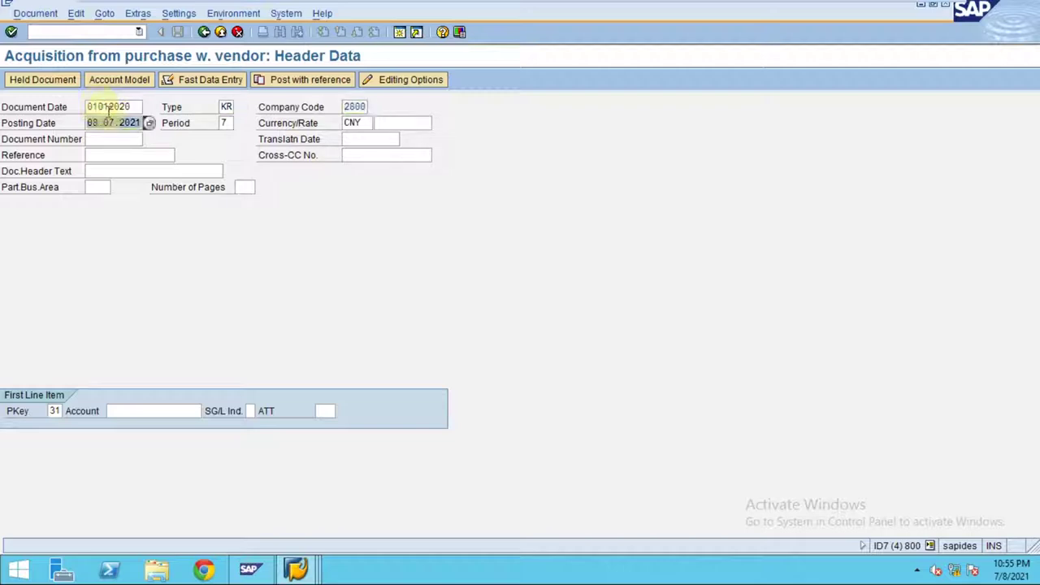
text(01012)
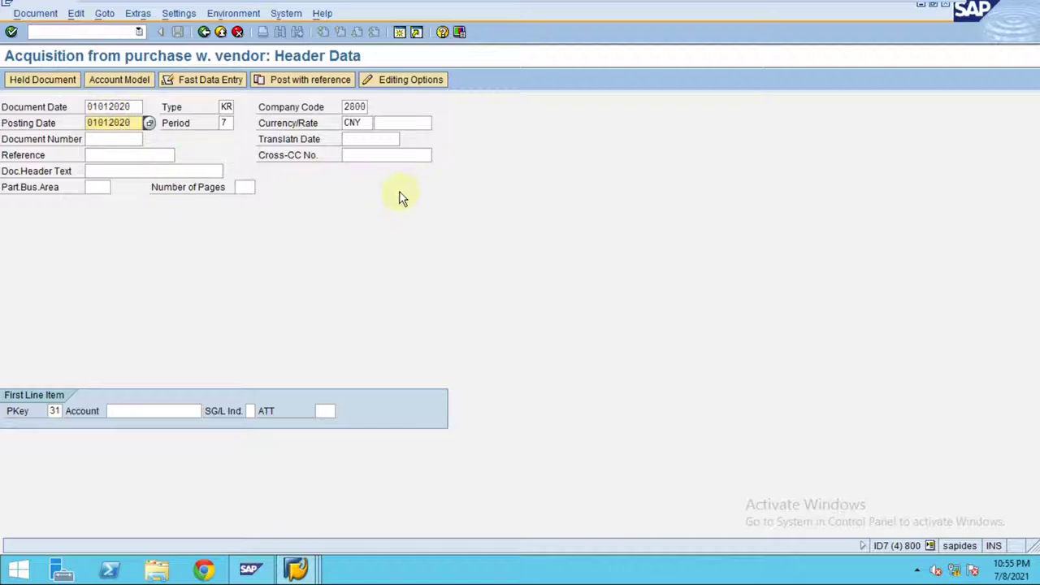
Try to use vendor 301315 as the first line item's account and continue to the vendor item.
click(133, 411)
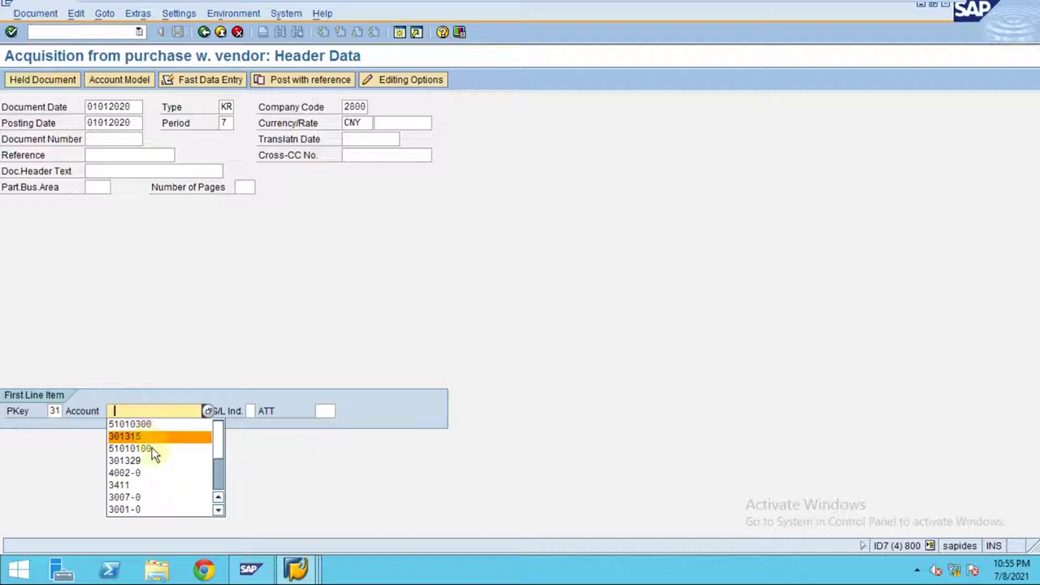
click(217, 480)
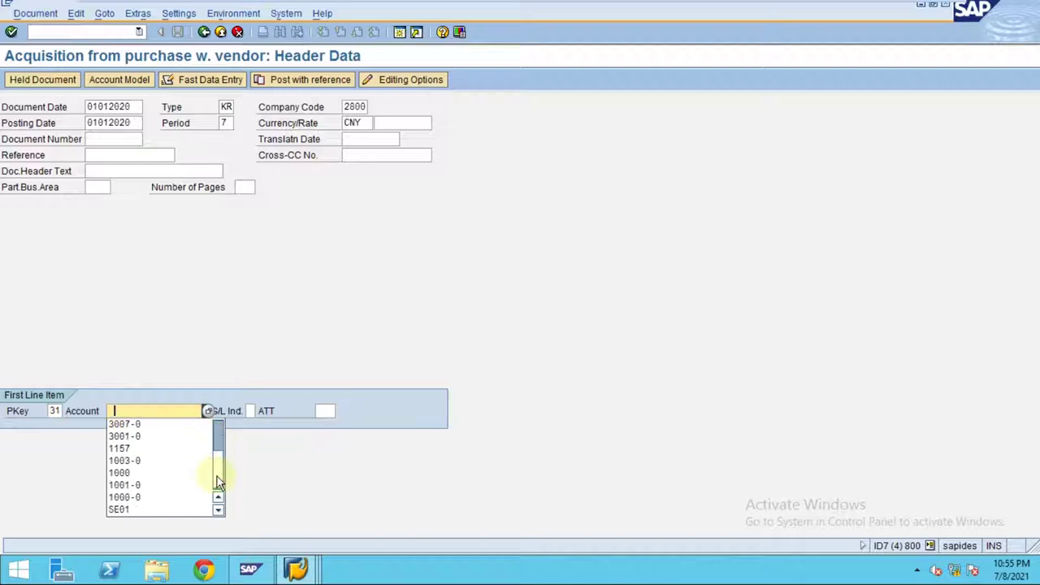
scroll(217, 439, up, 2)
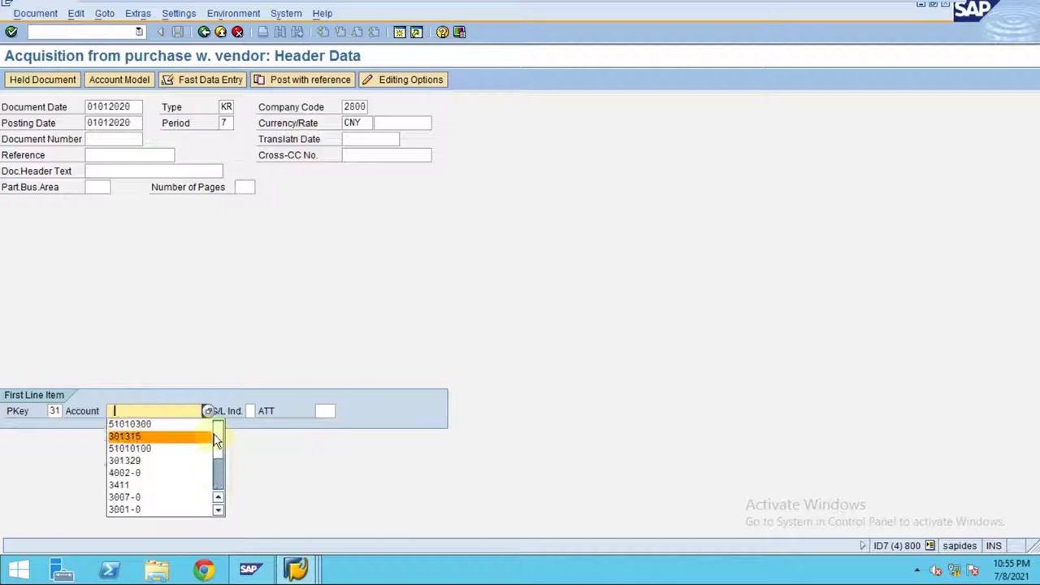
click(159, 437)
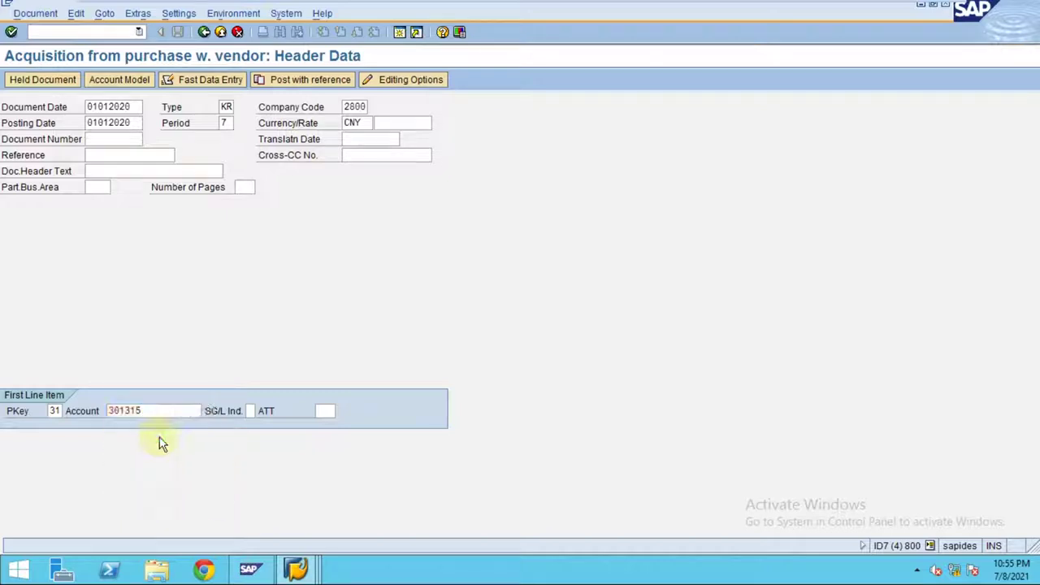
key(Return)
key(Return)
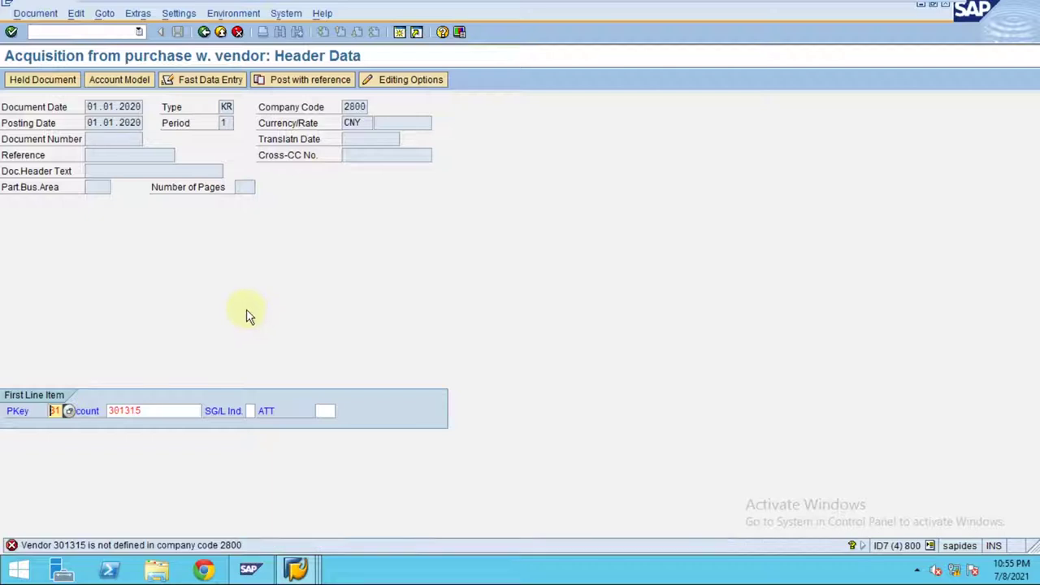
Replace the first line item's account with vendor 3411 and continue to the vendor item.
click(155, 411)
key(BackSpace)
key(BackSpace)
key(BackSpace)
key(BackSpace)
key(BackSpace)
key(BackSpace)
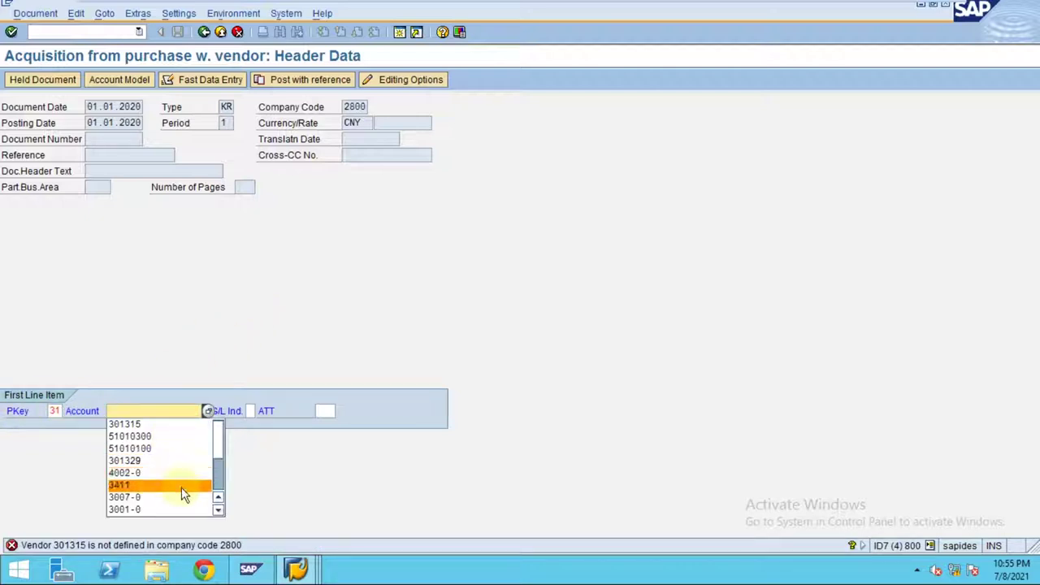
click(181, 486)
key(Return)
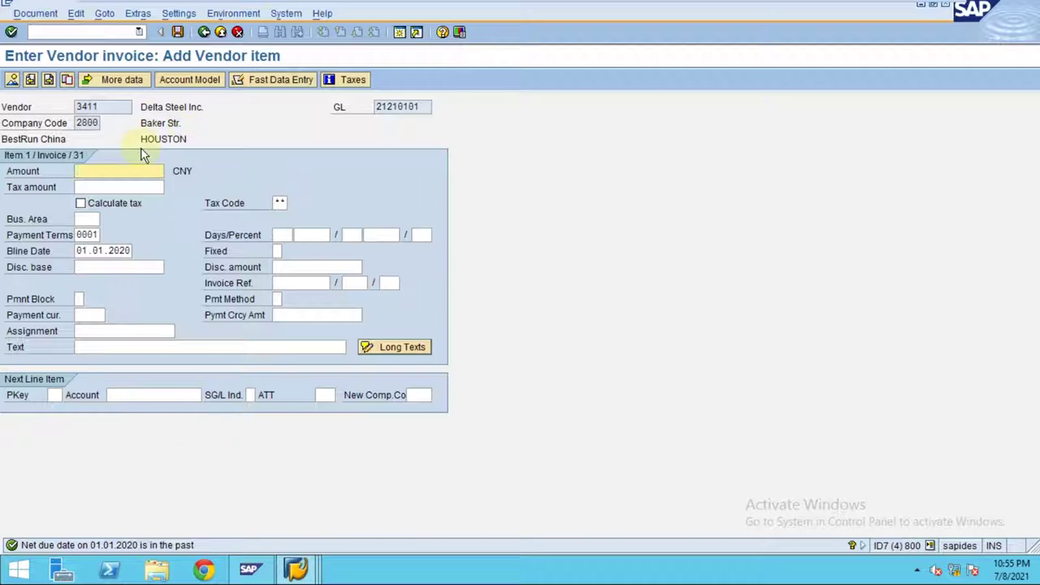
Set the vendor item's amount to 800000 and enter posting key 70 for the next line item.
text(800000)
click(62, 395)
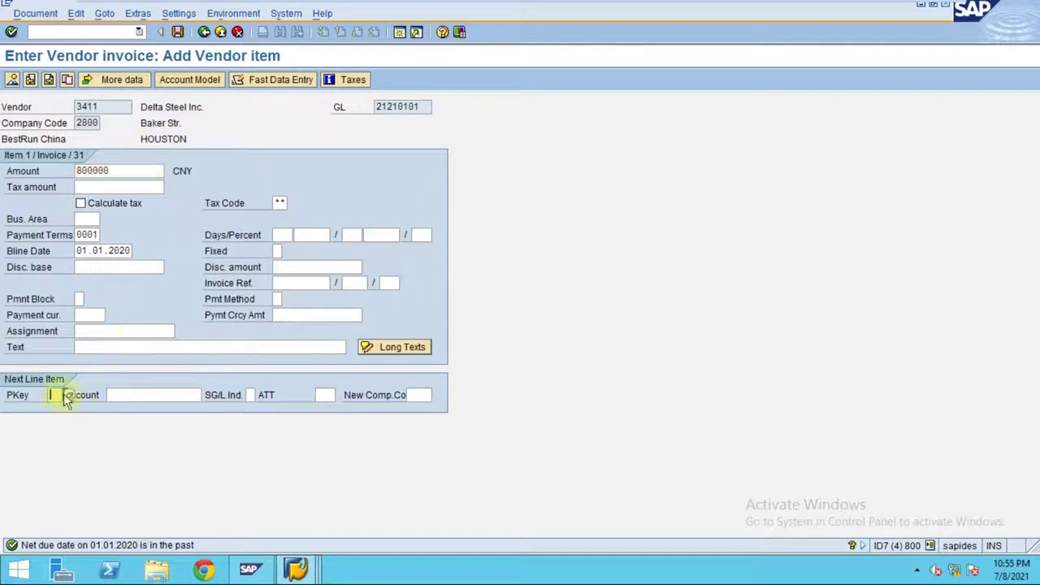
text(70)
key(Tab)
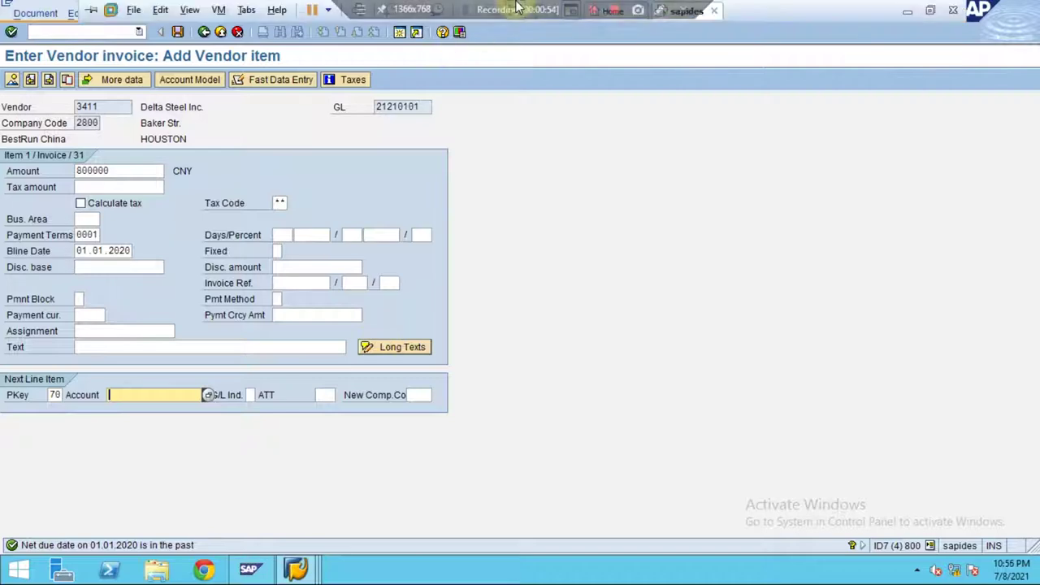
Switch to Excel, copy the building's fixed asset number from the SLM sheet, and return to the SAP invoice entry.
click(521, 20)
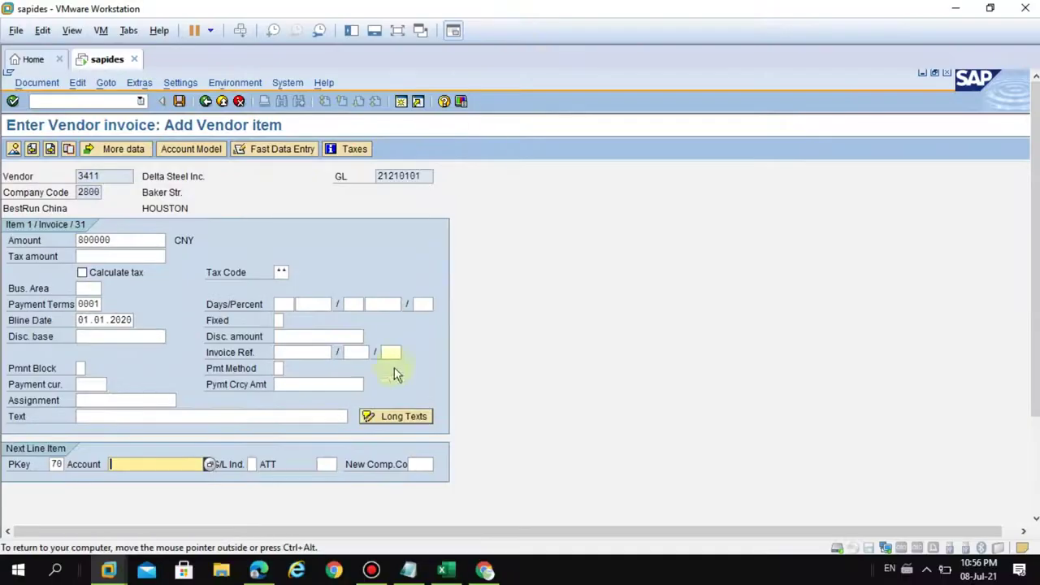
click(448, 572)
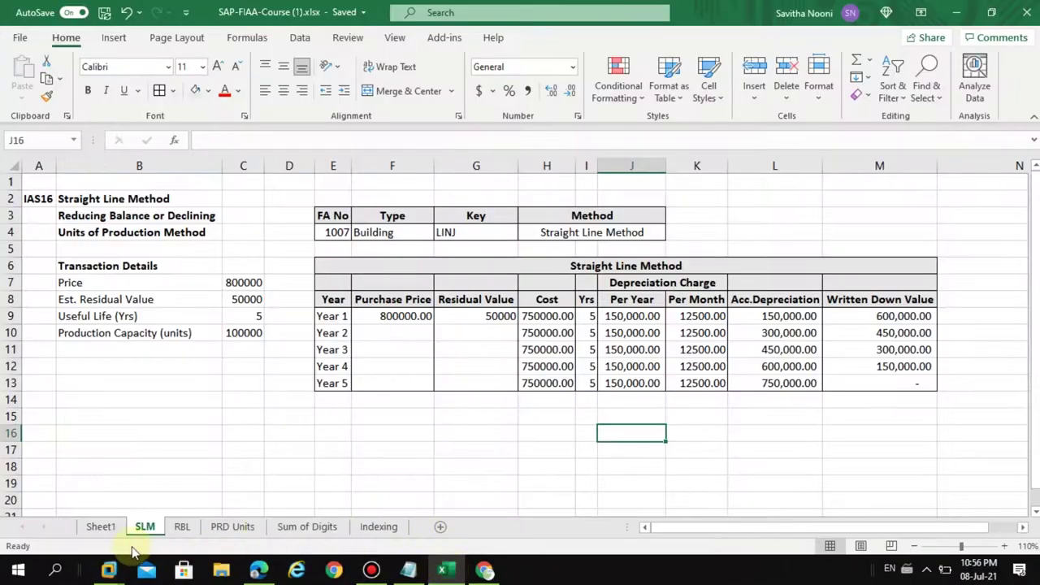
click(341, 236)
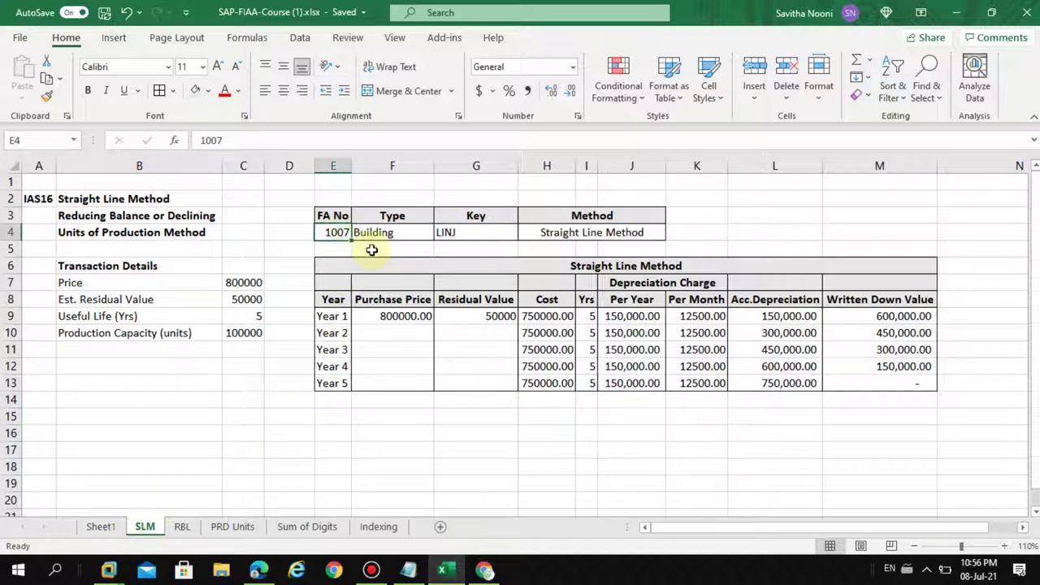
key(ctrl+c)
key(alt+Tab)
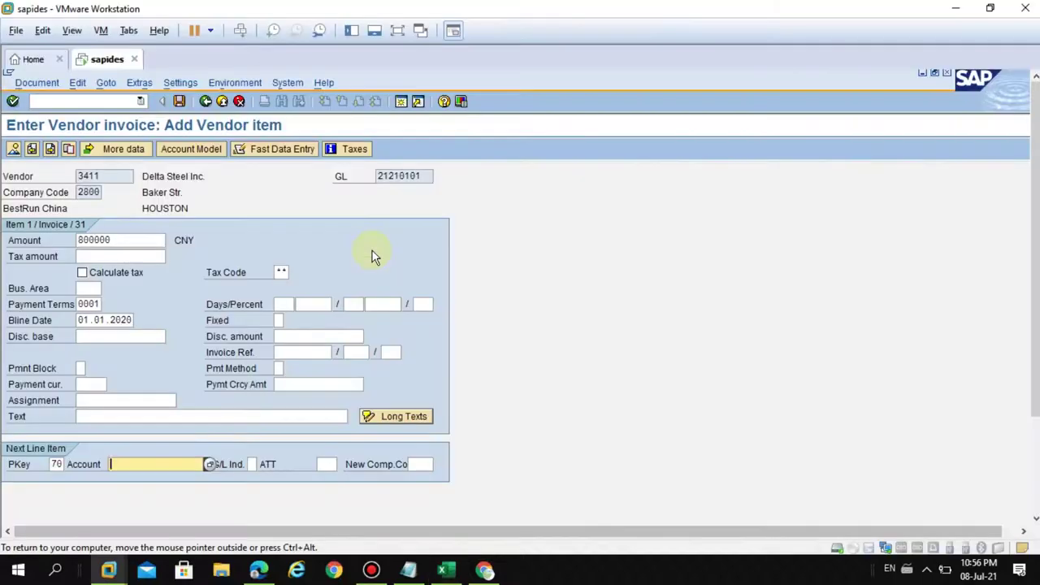
click(397, 31)
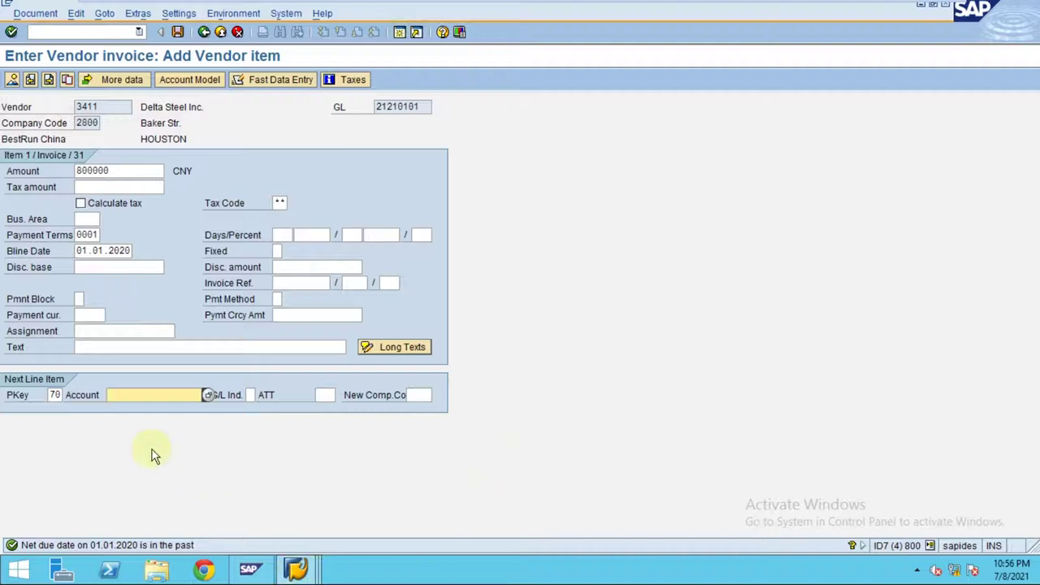
Enter asset 1007 with transaction type 100 for the next line item and open the asset item.
click(334, 395)
text(100)
key(Return)
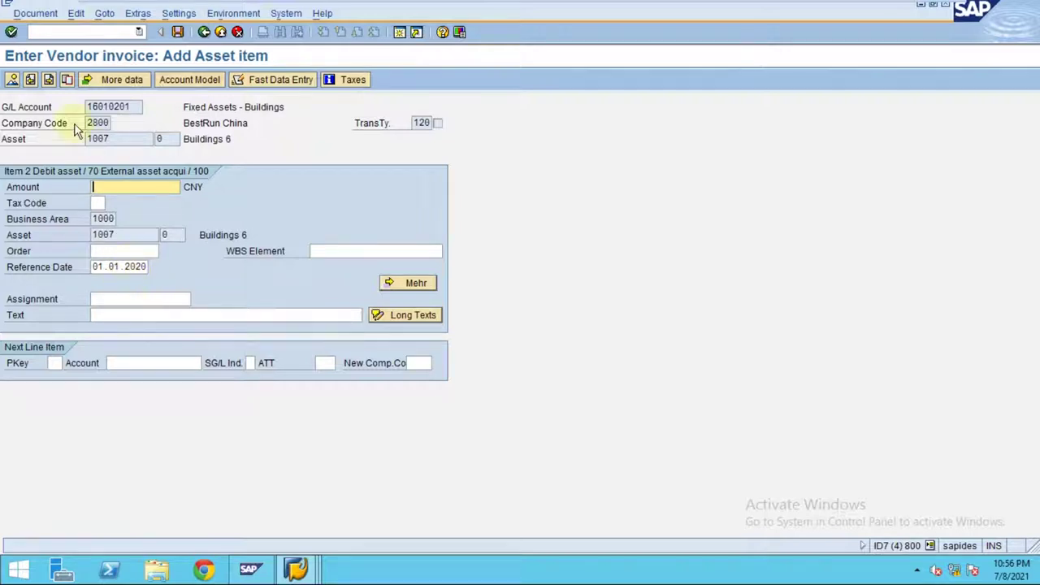
Exit the vendor invoice, discarding its data, and restart transaction F-90.
click(220, 32)
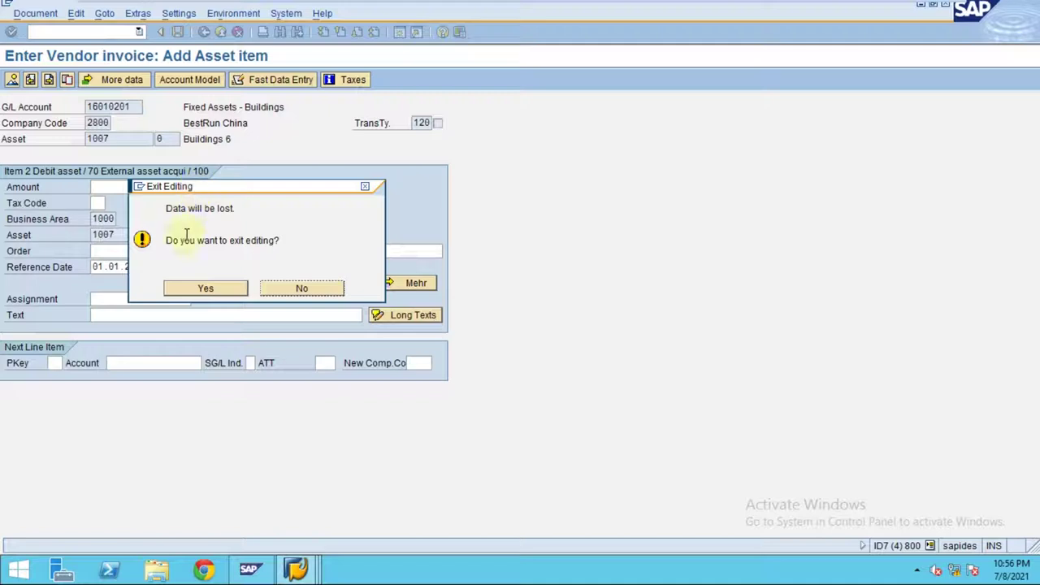
click(205, 286)
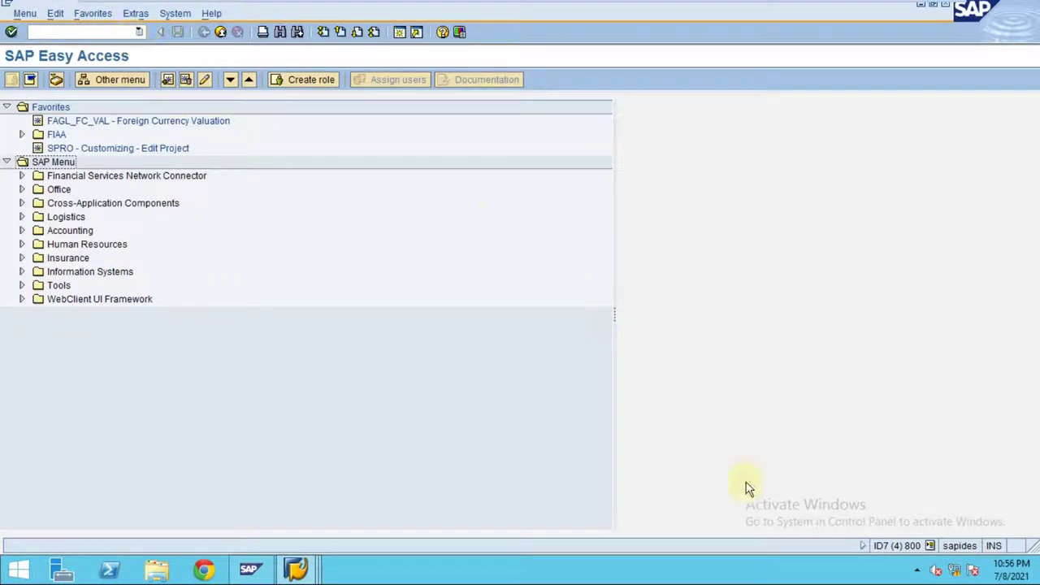
click(83, 31)
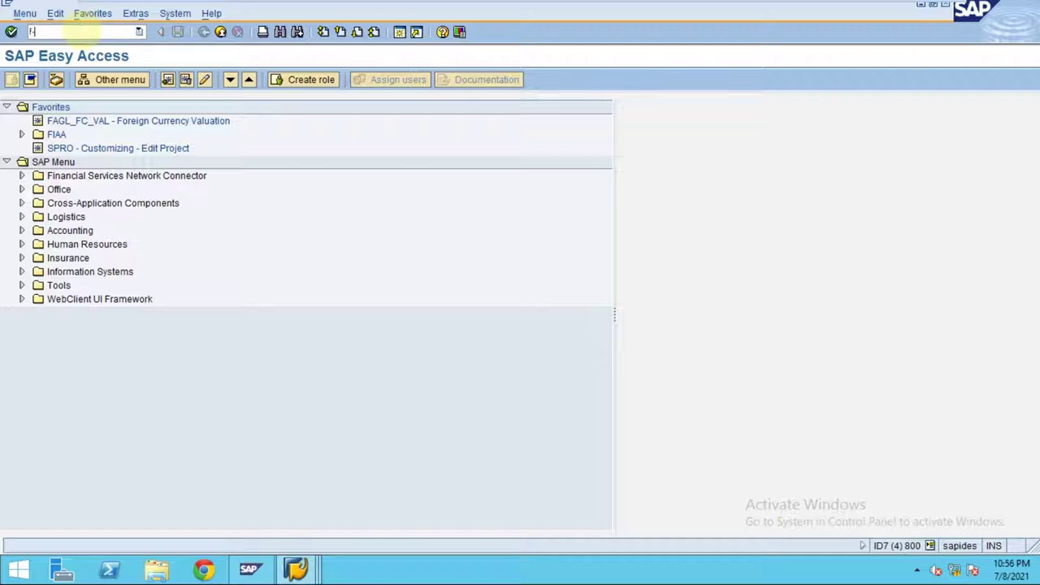
text(f-90)
key(Return)
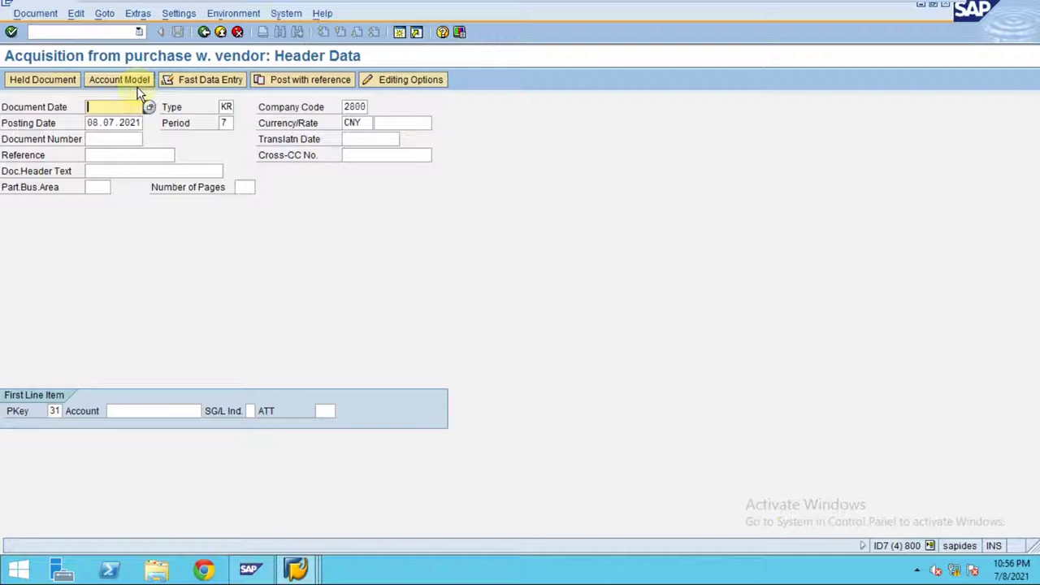
Set both the document date and the posting date to 01.06.2020 in the acquisition header.
text(0)
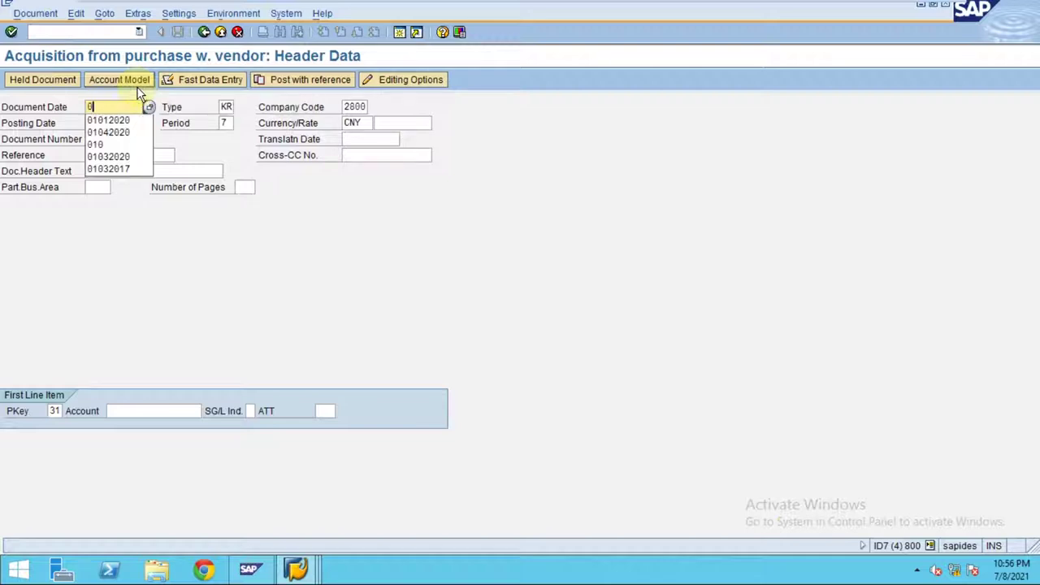
text(1062020)
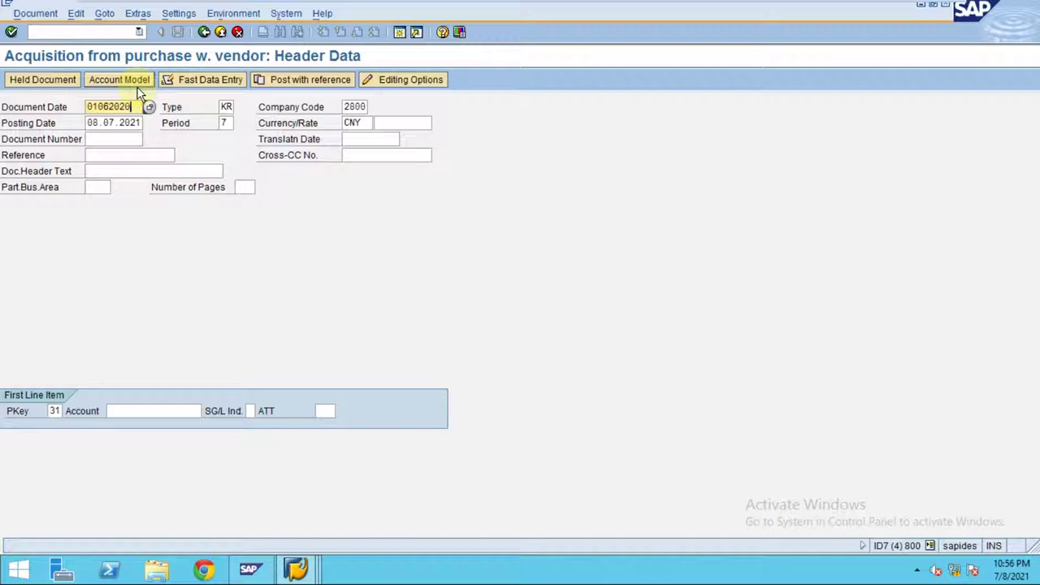
key(Tab)
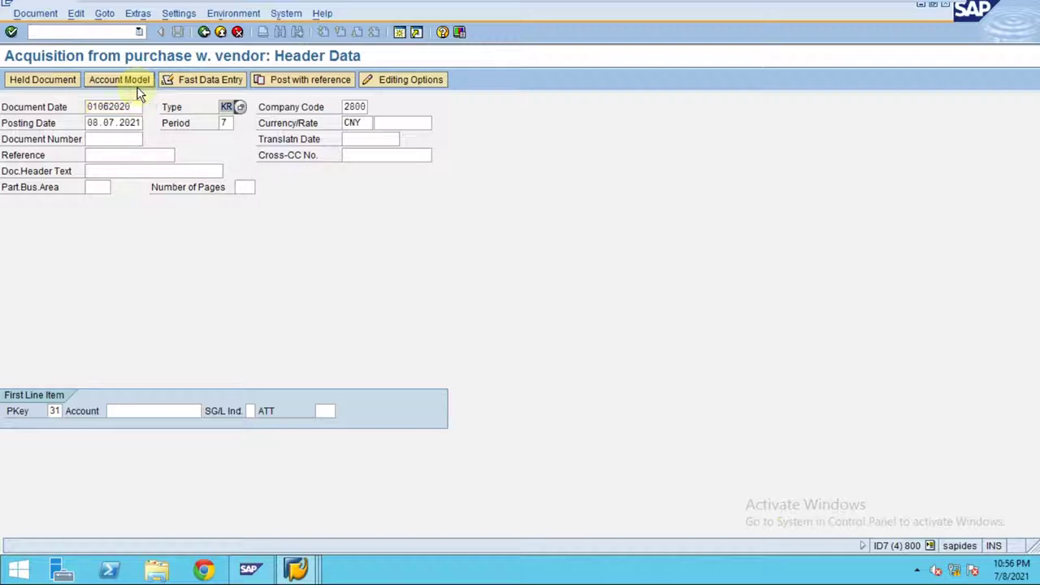
key(Tab)
key(Tab)
text(0106)
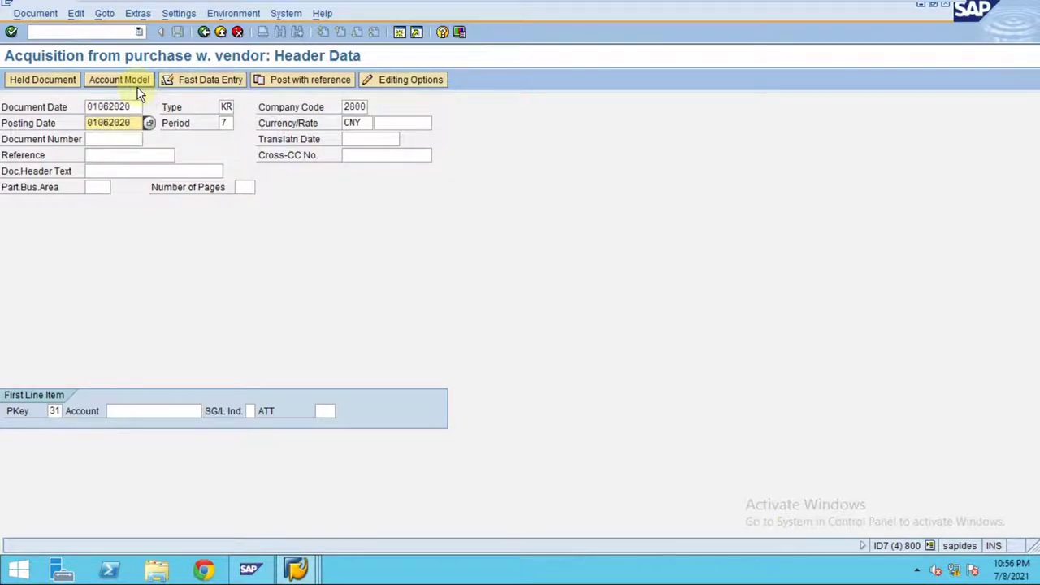
Choose vendor 3411 as the first line item's account, continue to the vendor item, and set its amount to 800000.
click(139, 411)
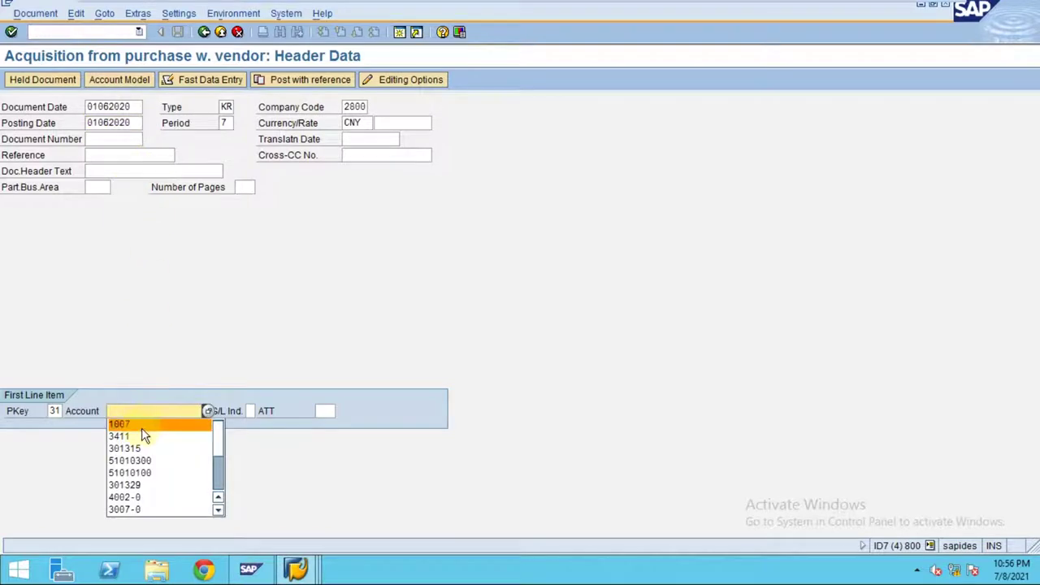
click(141, 435)
key(Return)
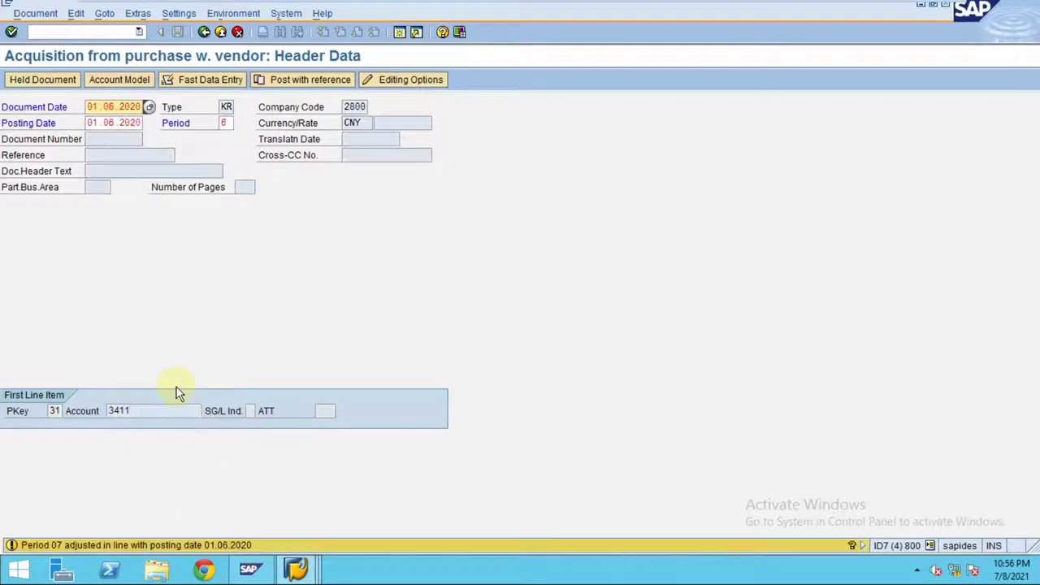
key(Return)
key(Return)
click(117, 171)
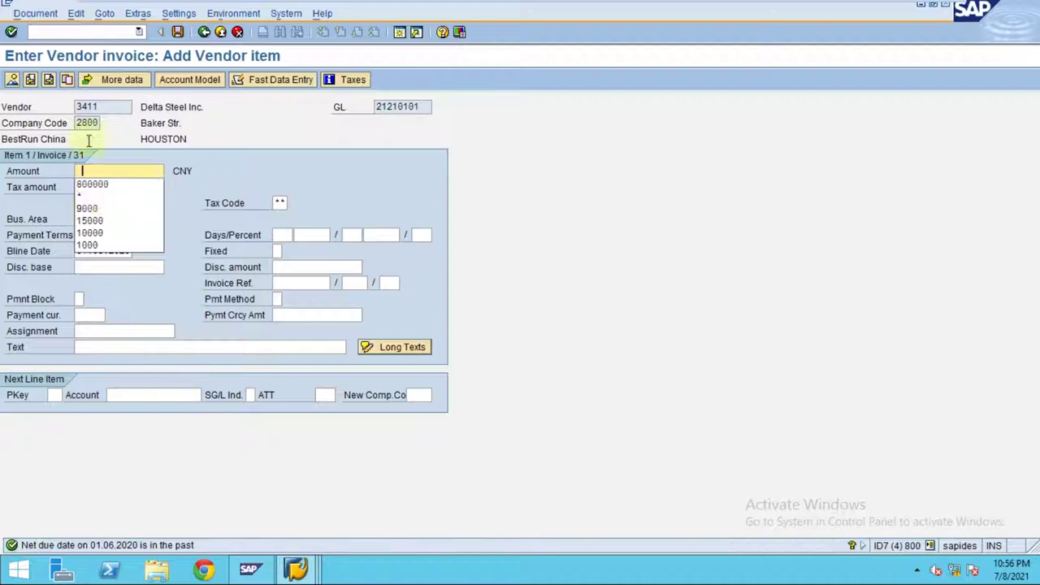
click(100, 187)
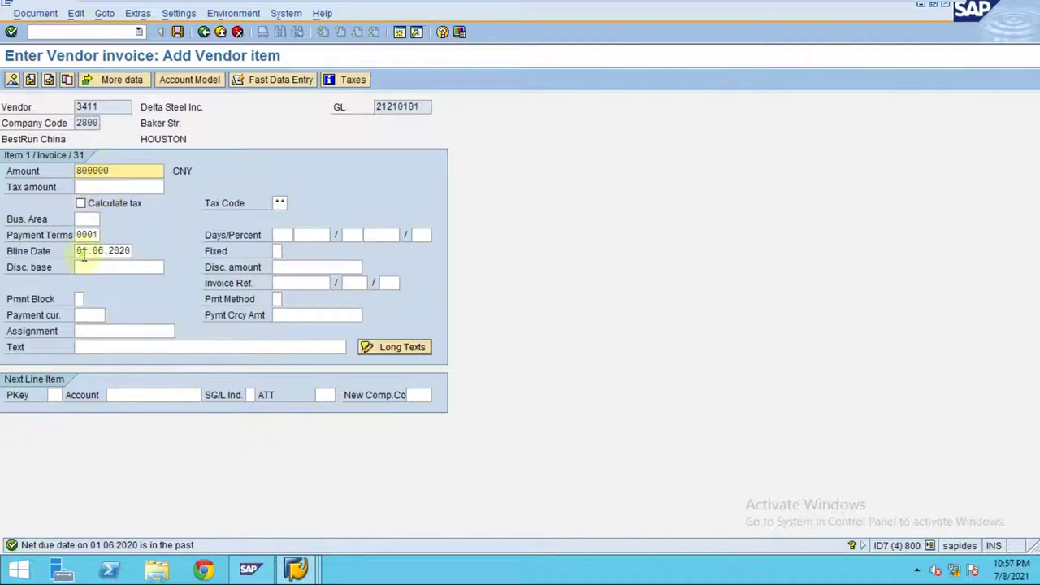
Enter posting key 70, asset 1007 and transaction type 100 for the next line item, and open the asset item.
click(55, 395)
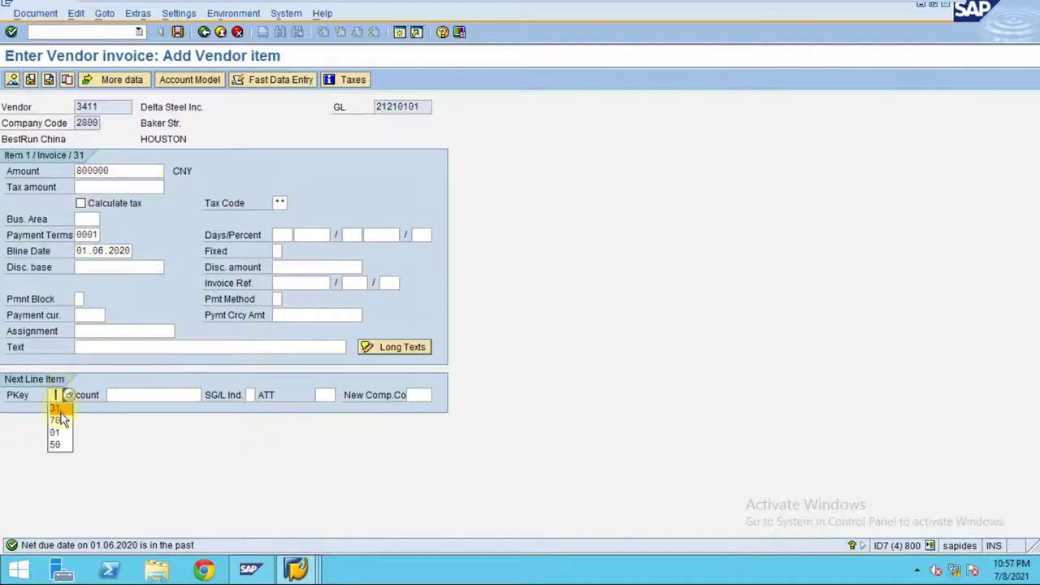
click(61, 419)
click(150, 395)
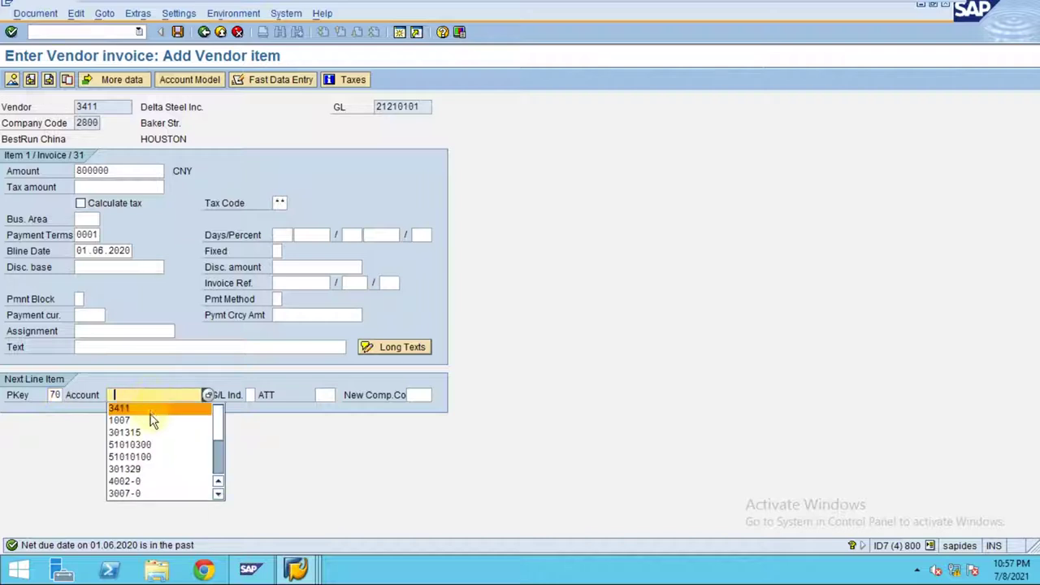
click(150, 419)
click(325, 395)
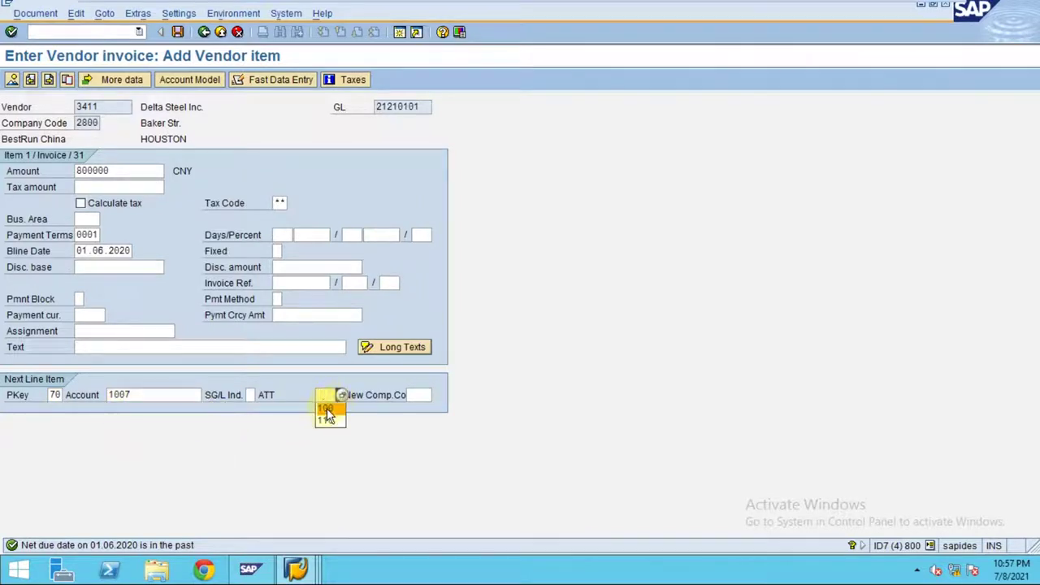
key(Return)
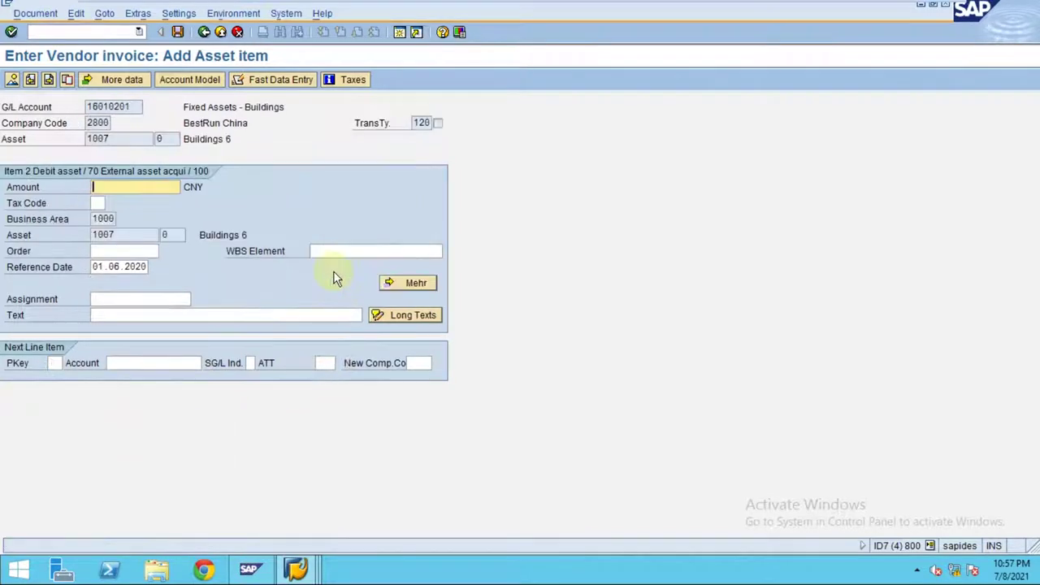
Set the asset item's amount to 800000 CNY, copying the vendor item's amount, and confirm it.
text(*)
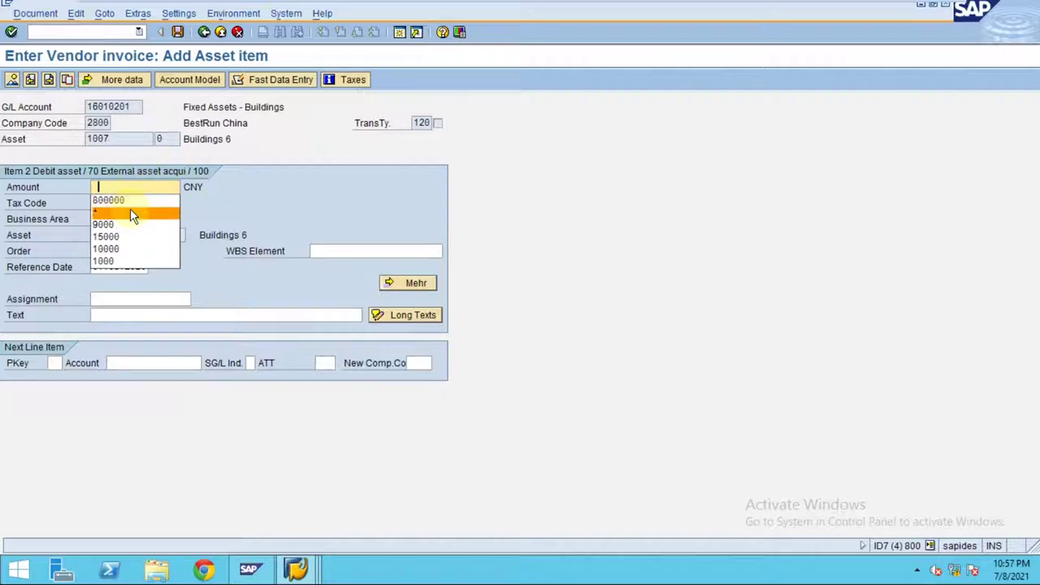
key(Return)
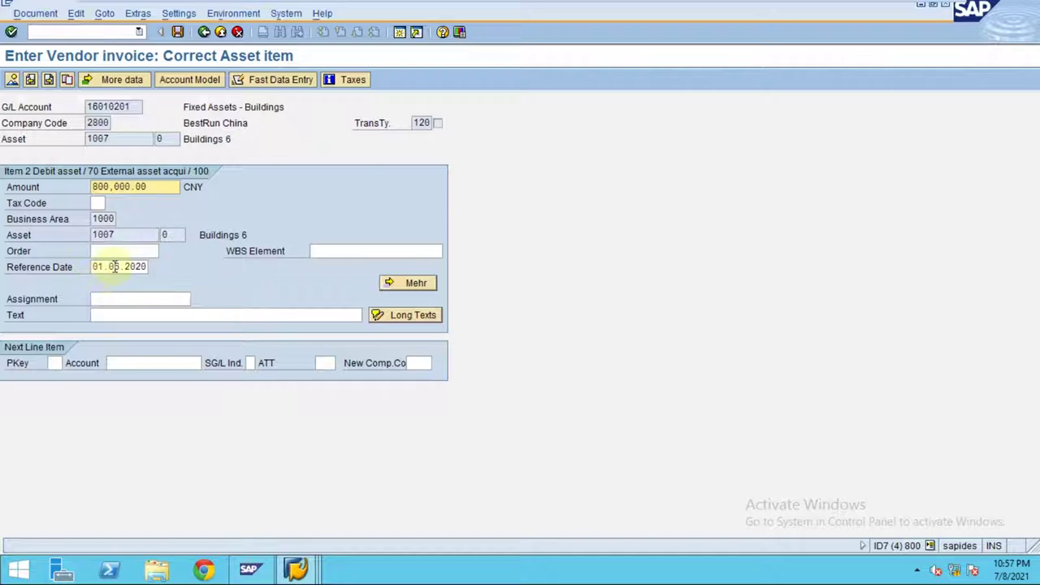
click(49, 266)
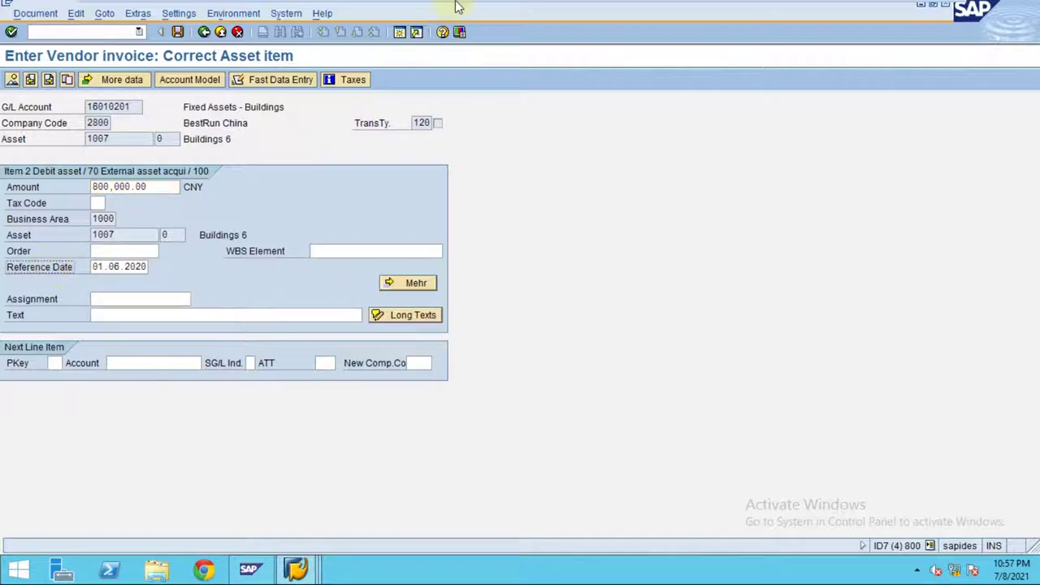
mouse_move(457, 6)
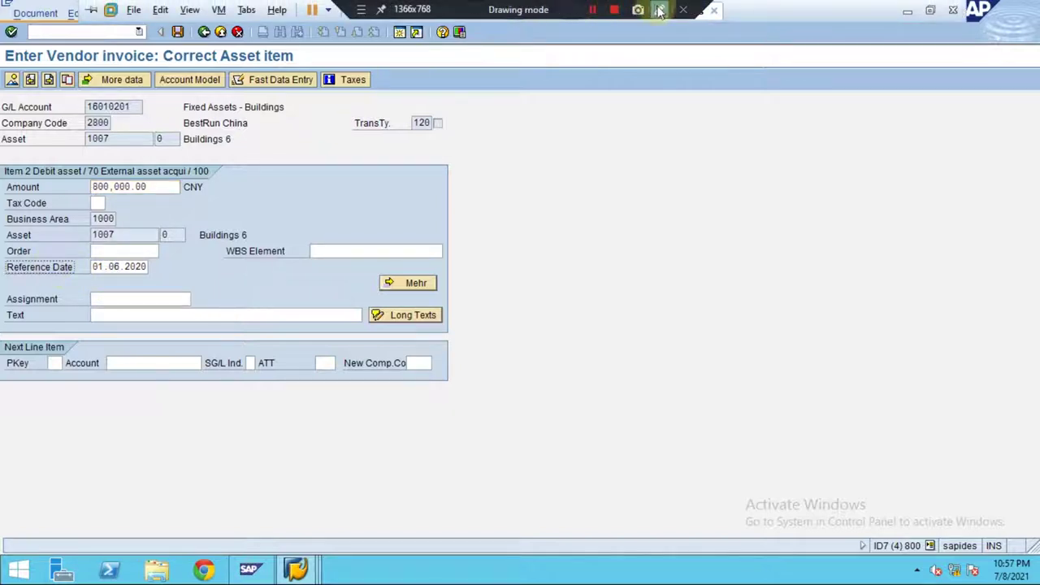
click(659, 10)
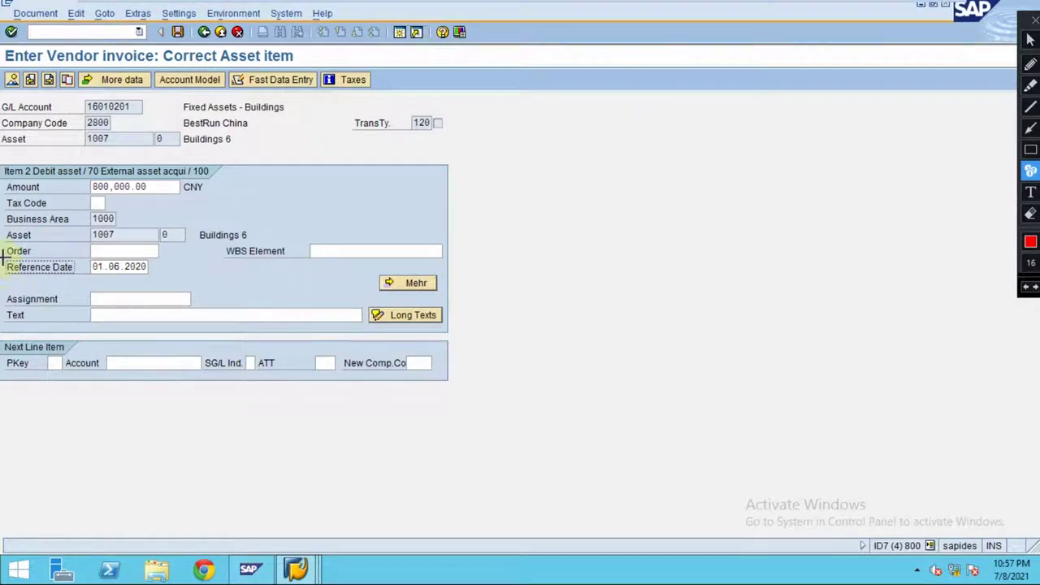
click(106, 276)
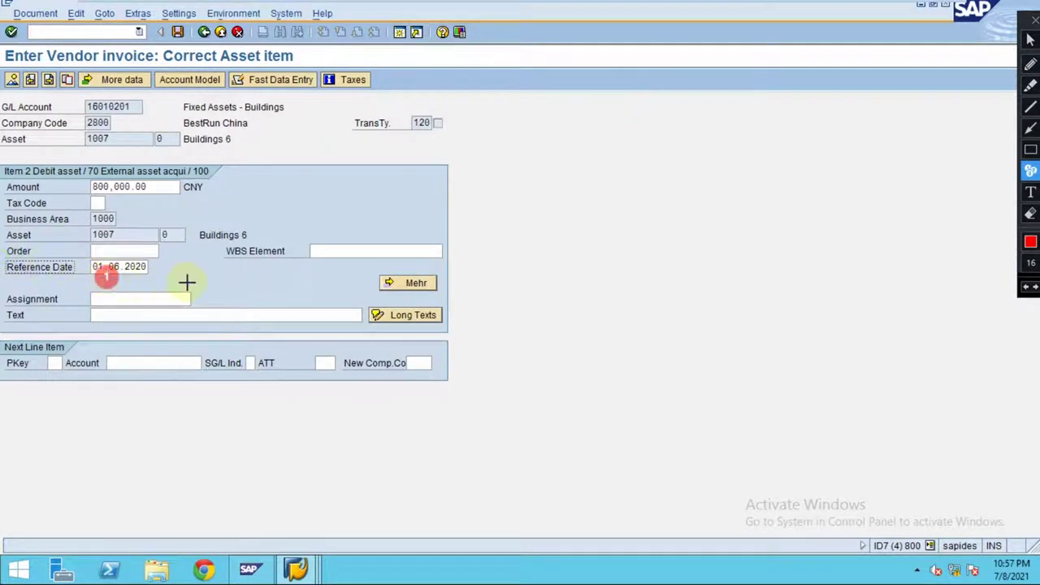
key(Escape)
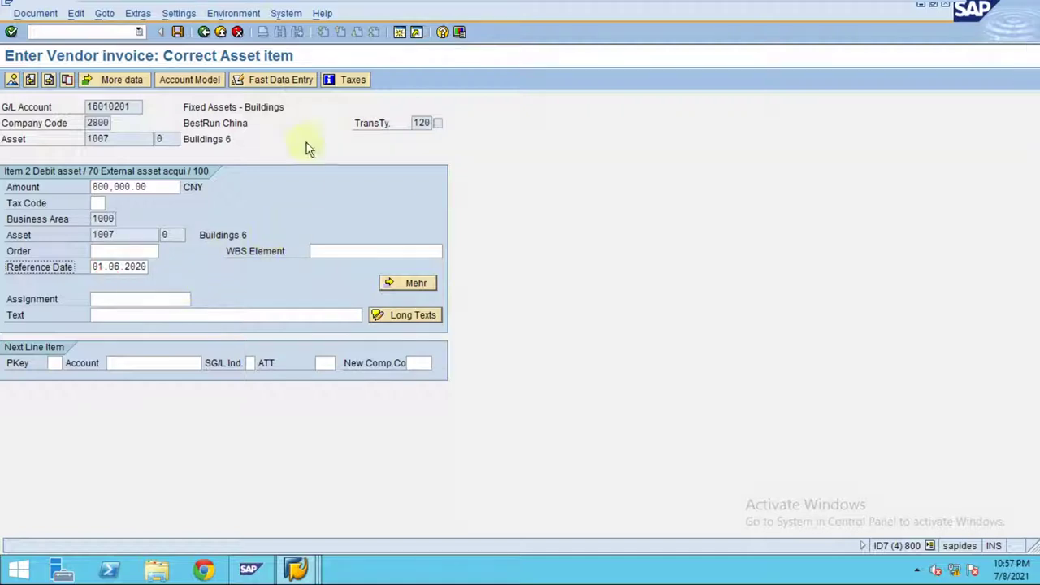
mouse_move(494, 6)
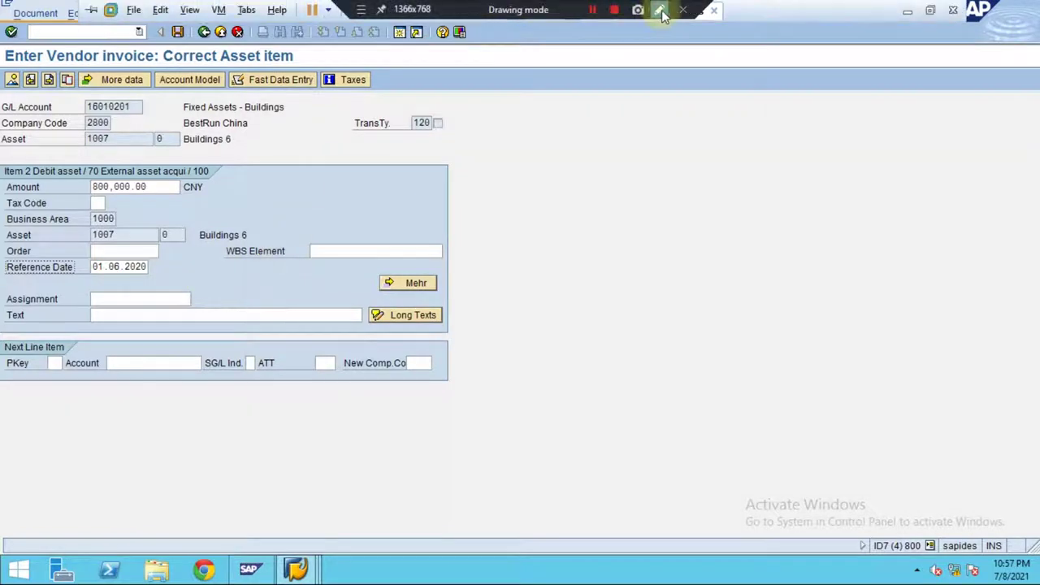
click(663, 16)
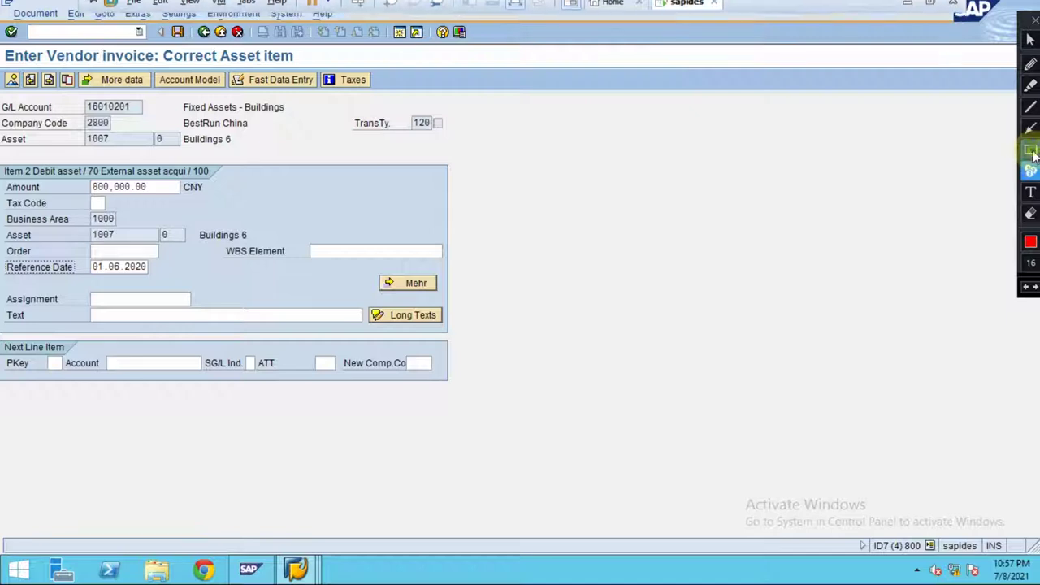
drag(3, 258, 159, 285)
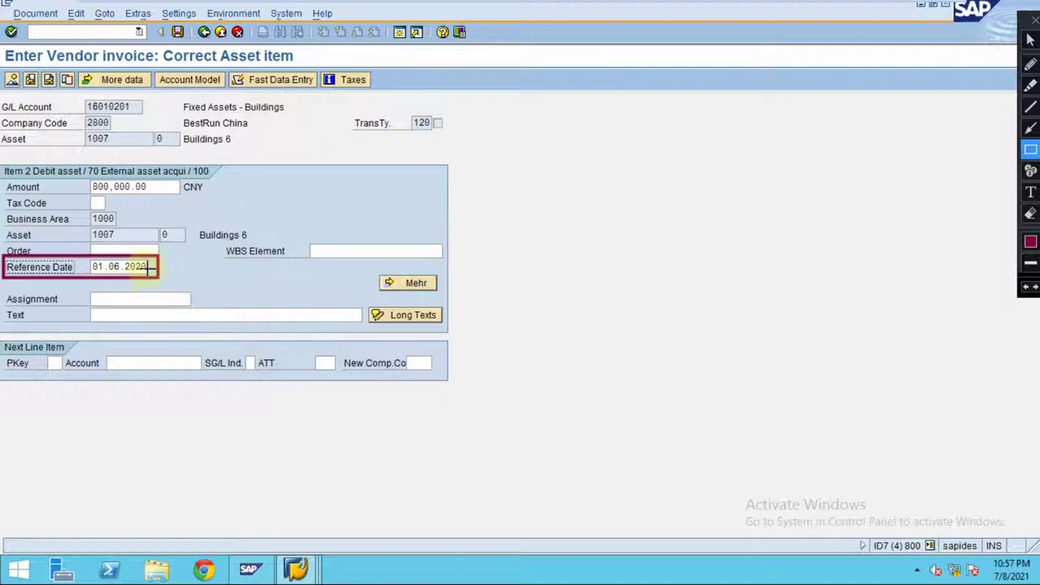
click(1030, 128)
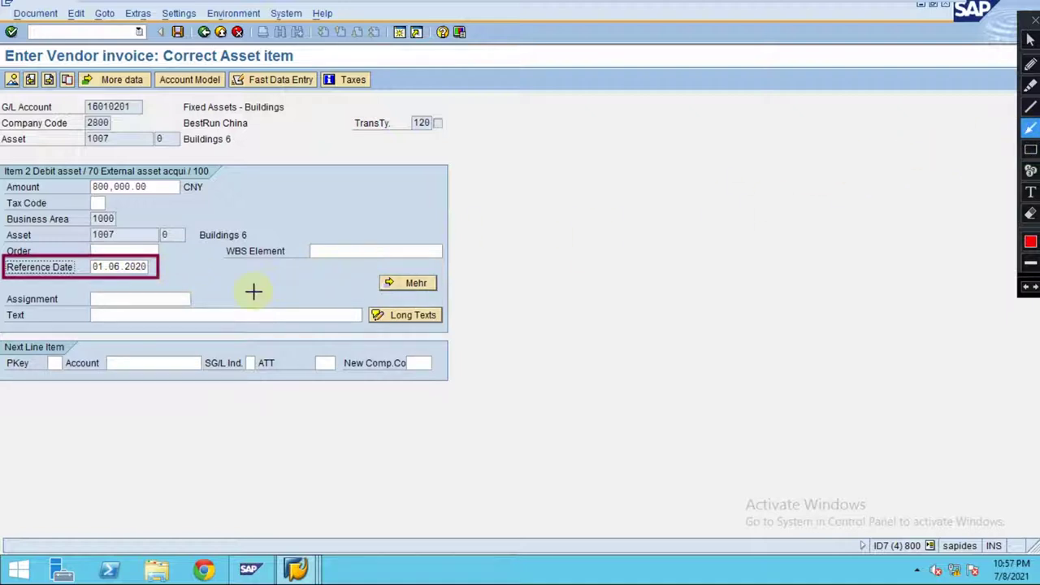
mouse_move(257, 291)
mouse_down()
mouse_move(155, 273)
mouse_move(164, 276)
mouse_up()
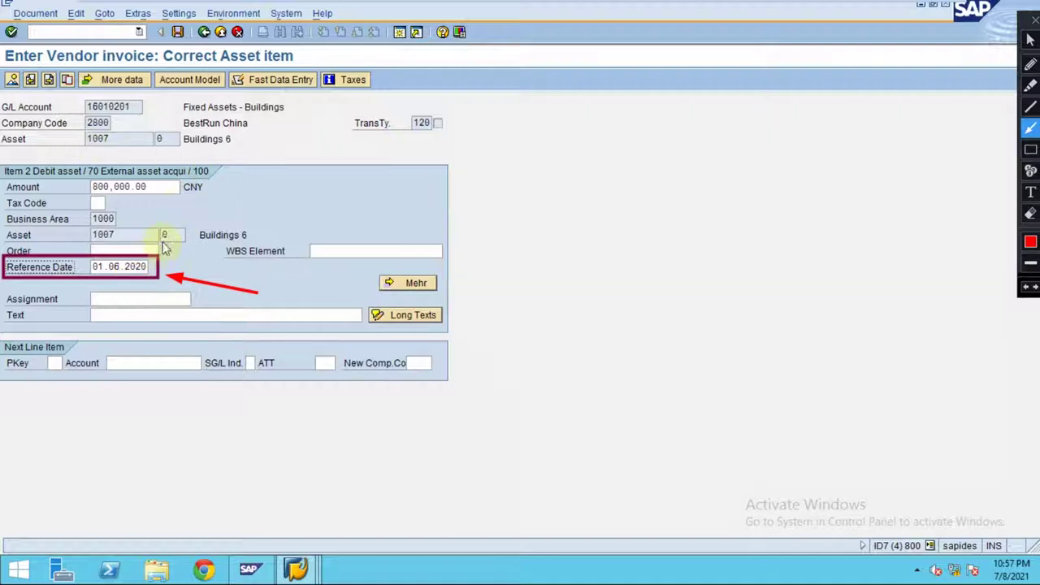
key(Escape)
Set the asset item's reference date to 01.01.2020 and accept the entry.
click(126, 273)
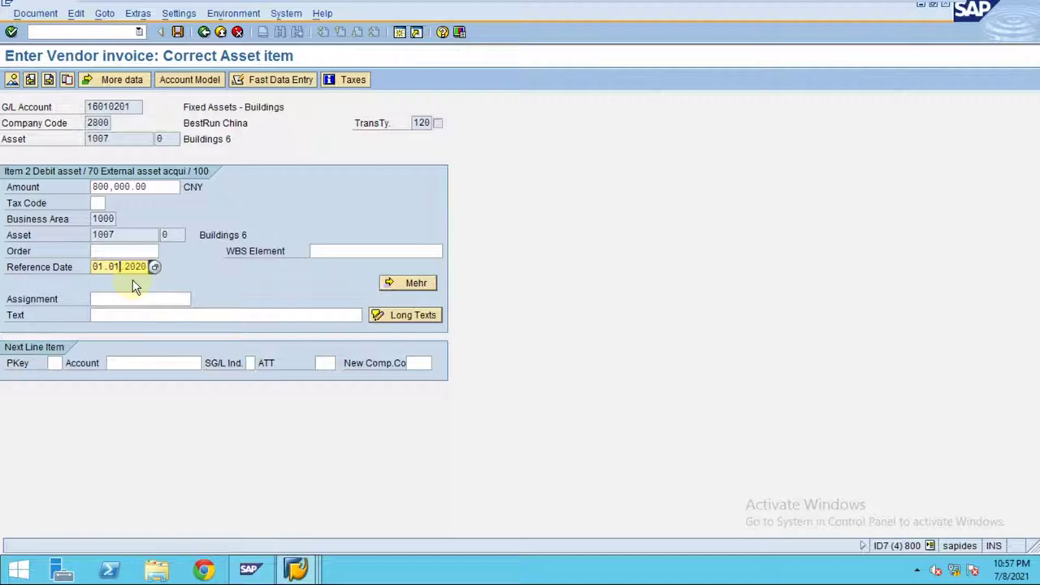
key(Return)
key(Return)
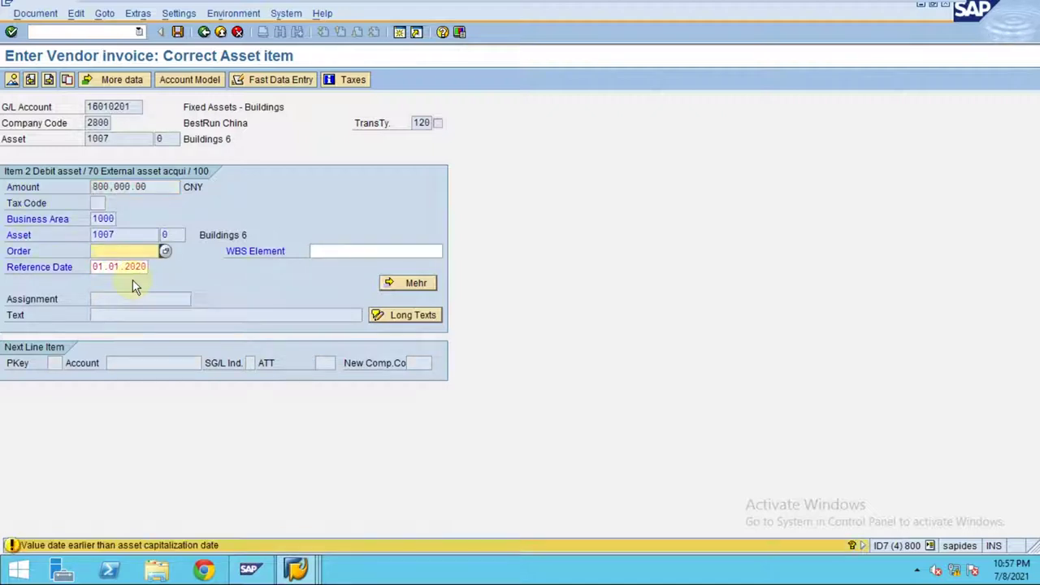
key(Return)
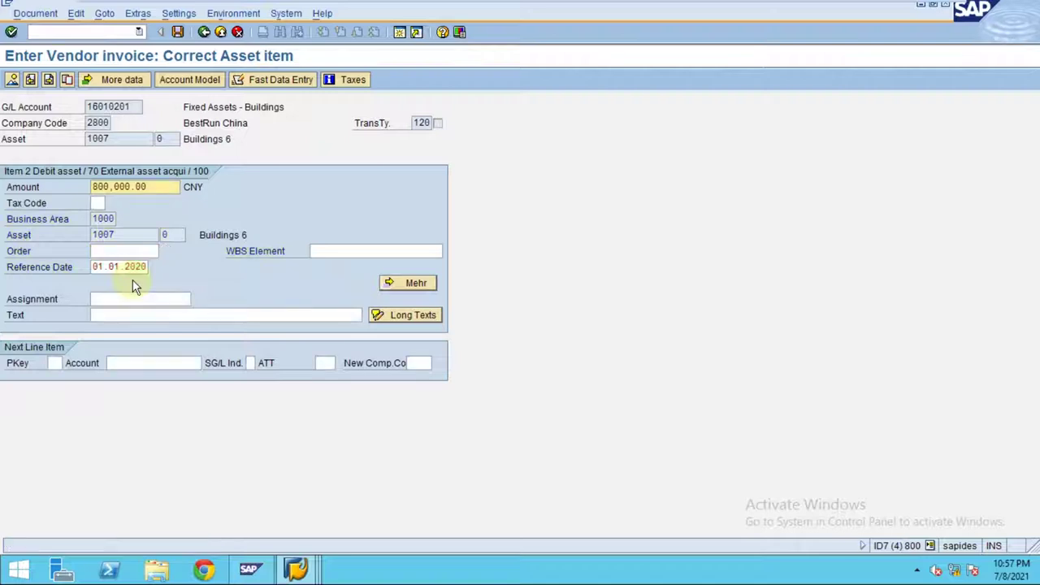
Display the document overview with both line items and post the vendor invoice.
click(13, 82)
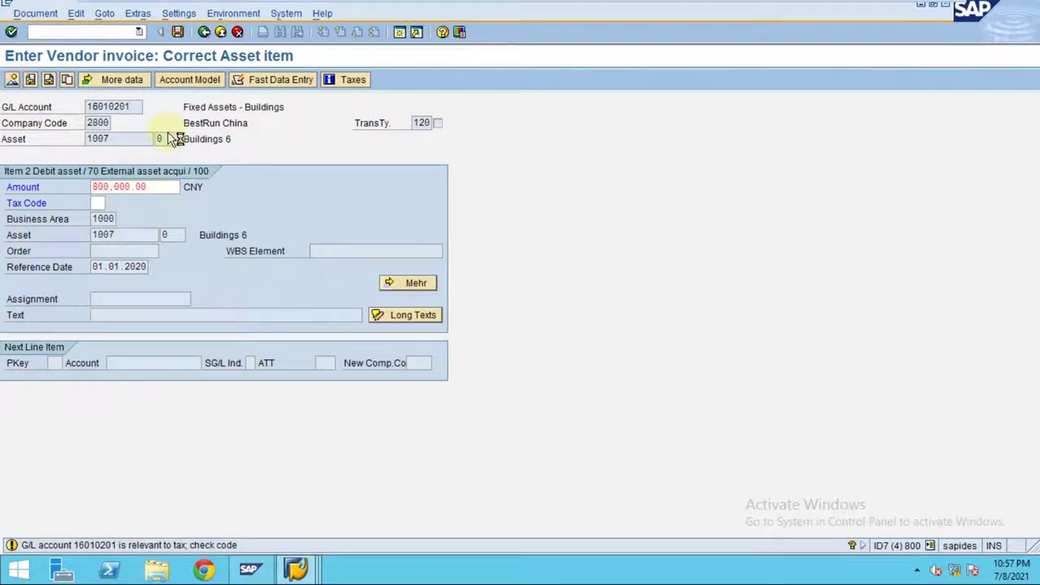
key(Return)
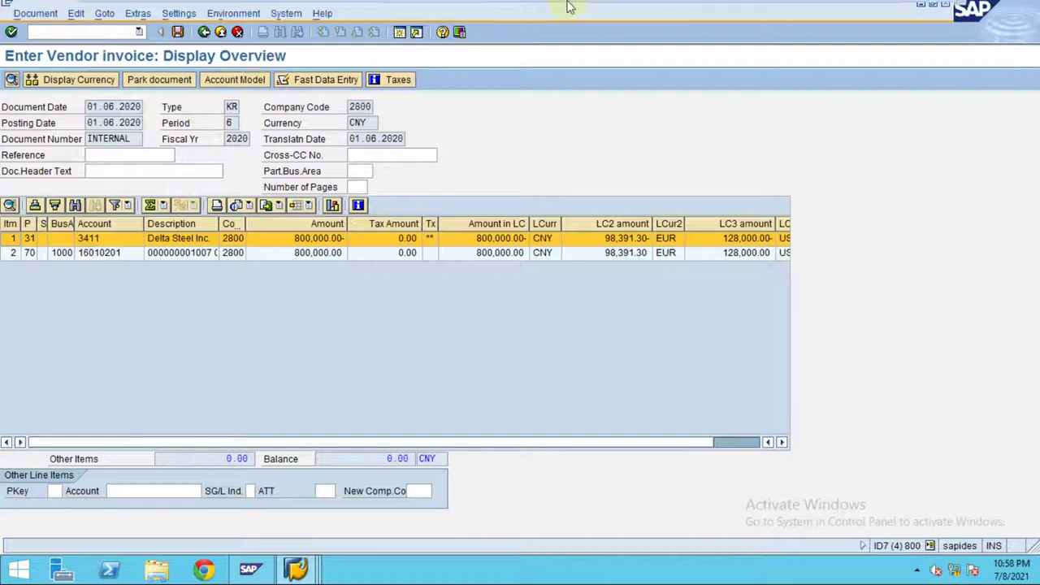
mouse_move(549, 7)
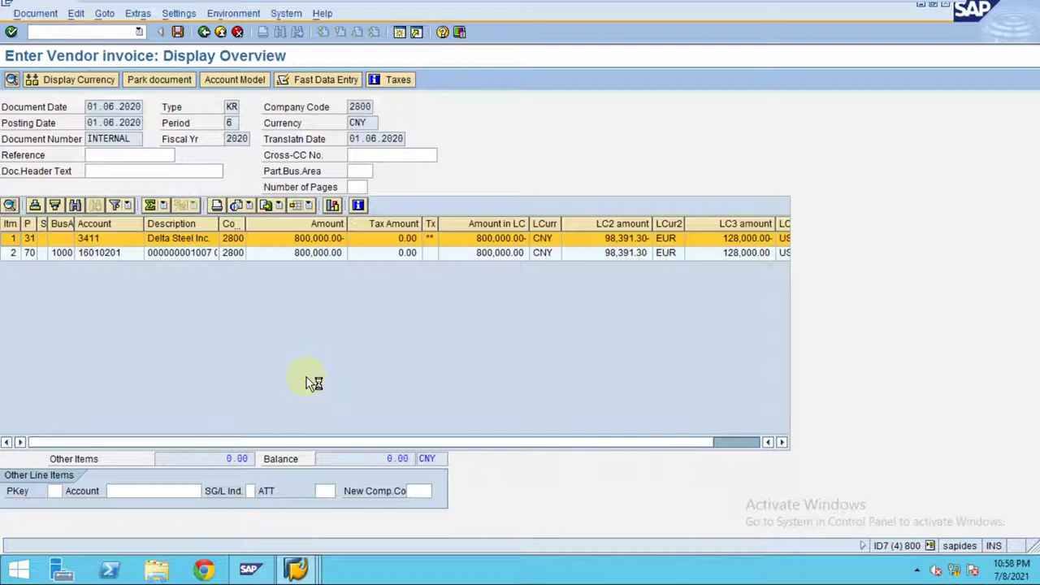
mouse_move(563, 8)
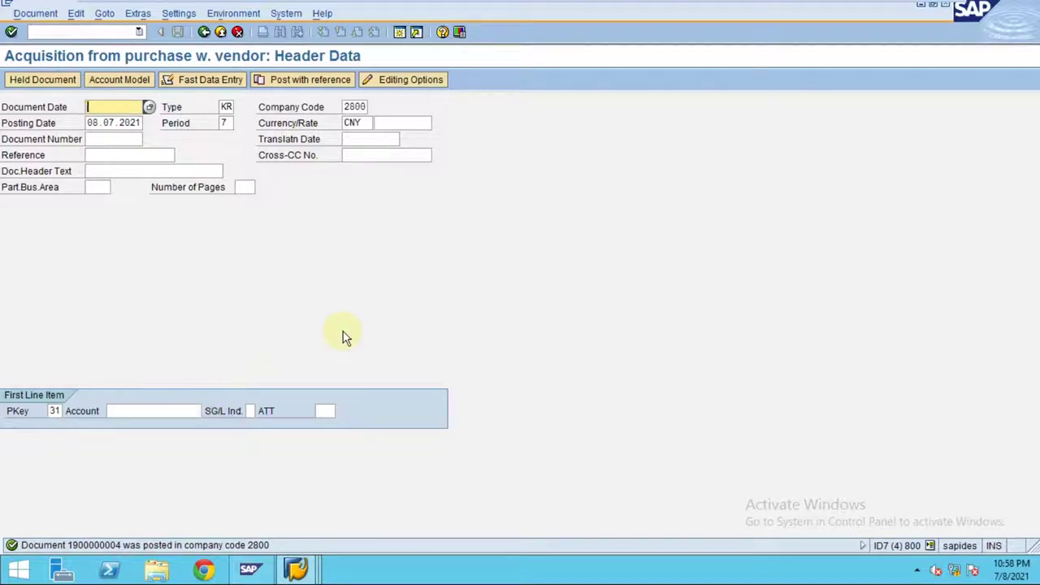
Run transaction /naw01n to open asset 1007 of company code 2800 in the Asset Explorer.
click(106, 32)
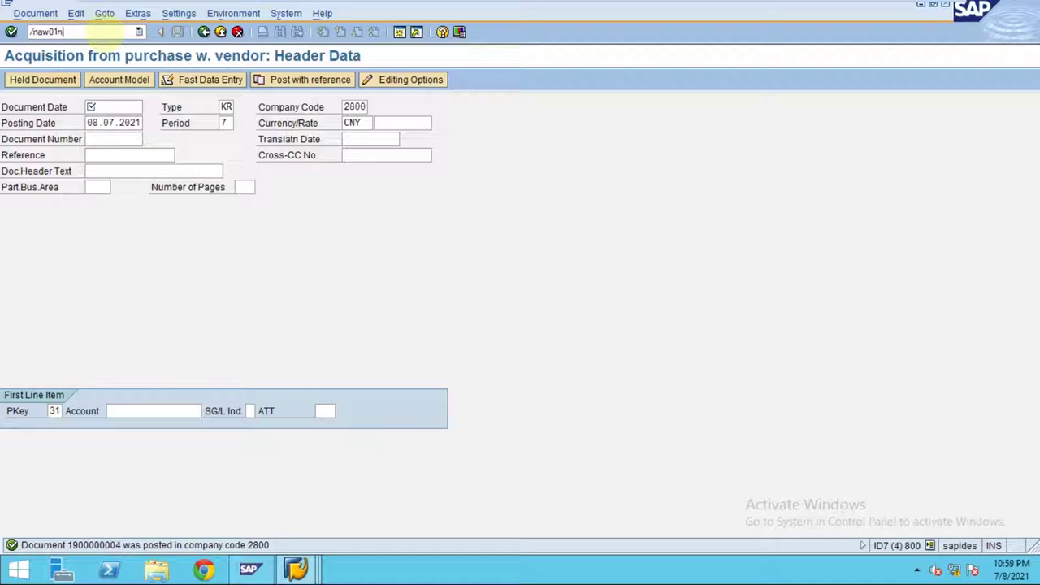
text(/naw01n)
key(Return)
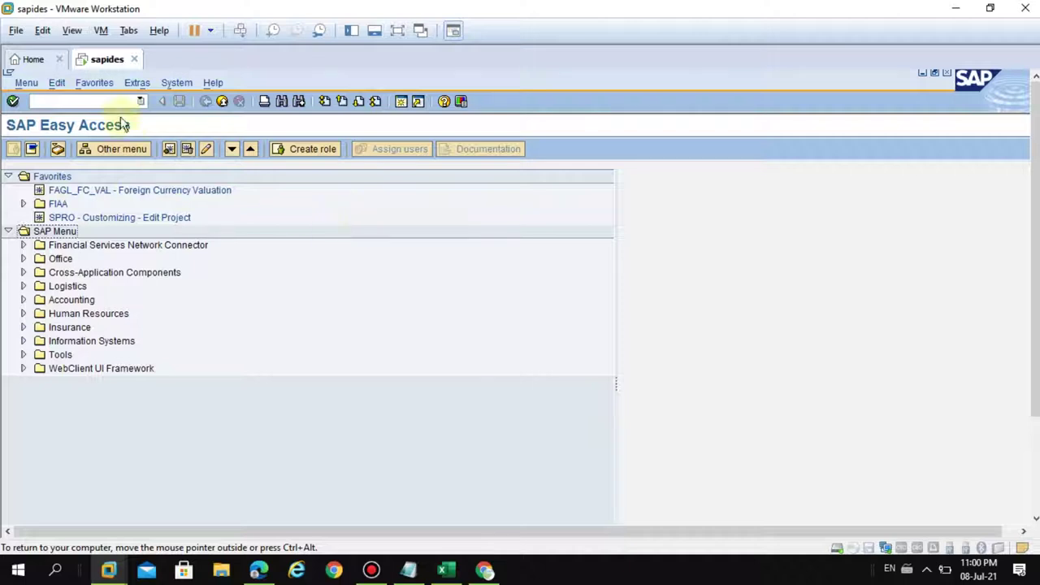
click(139, 100)
click(94, 110)
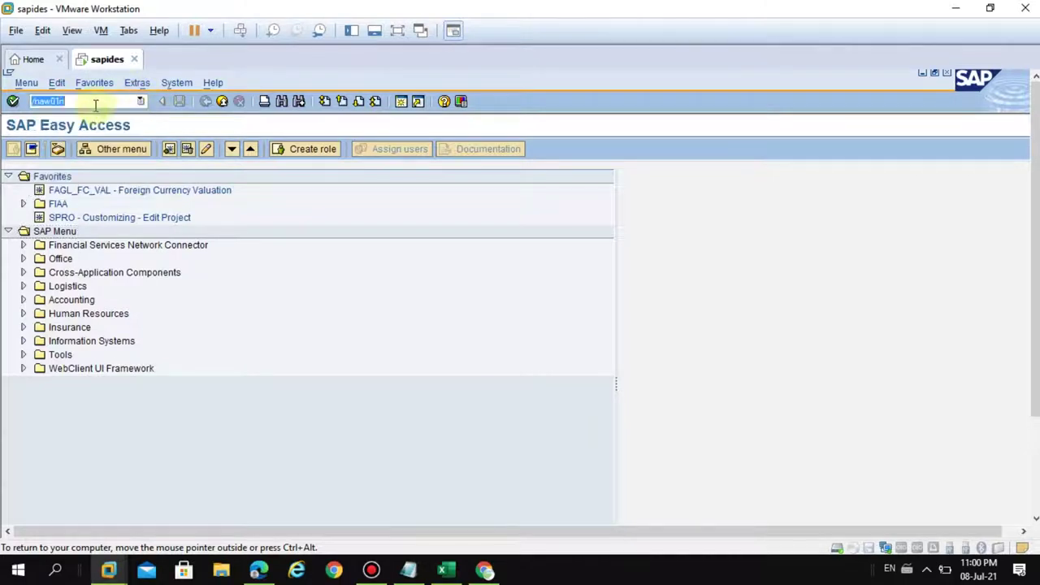
key(Return)
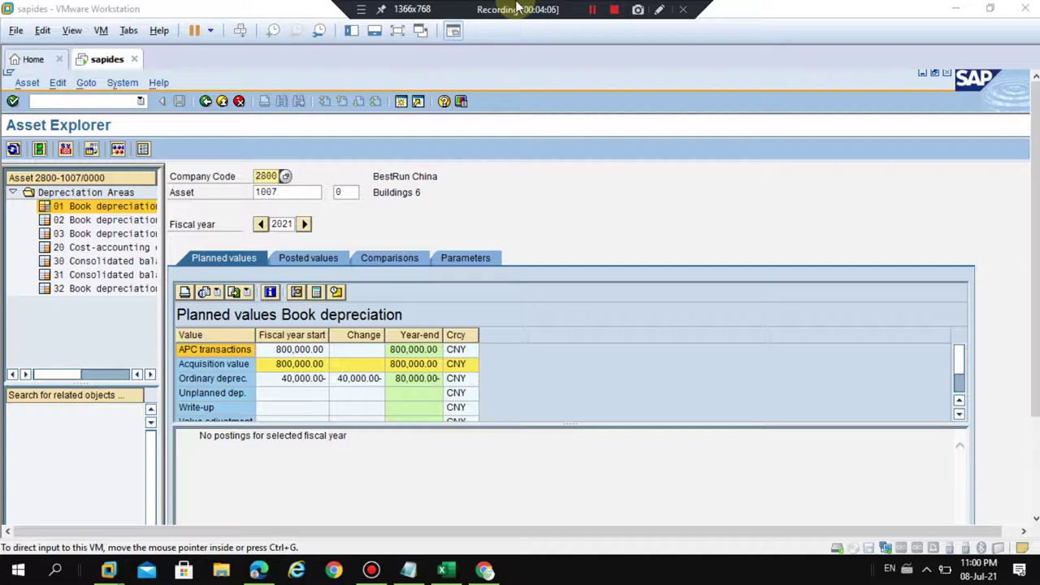
Examine asset 1007's depreciation comparison across fiscal years and its depreciation parameters, including the useful life.
click(397, 34)
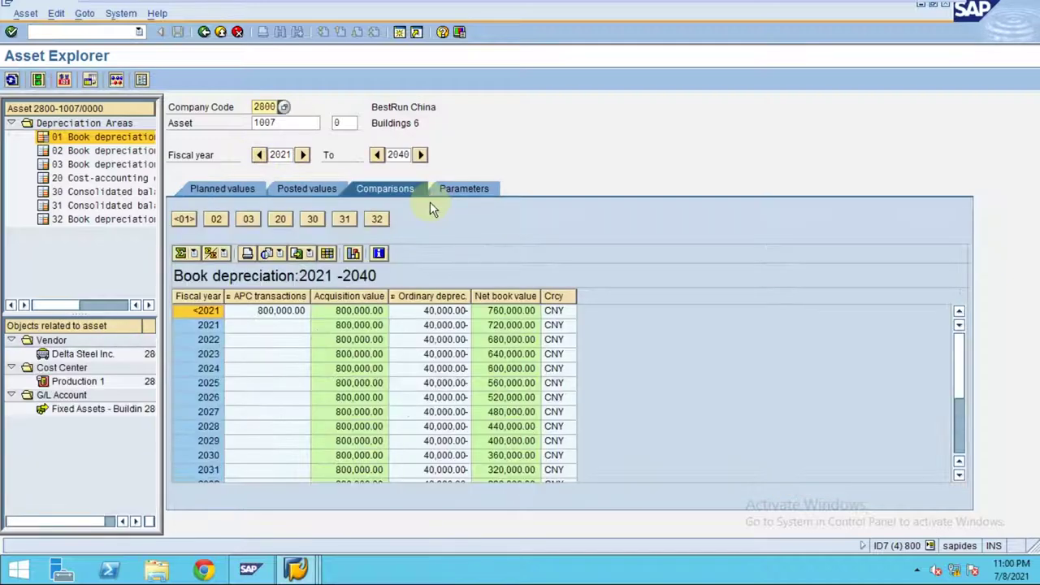
click(482, 189)
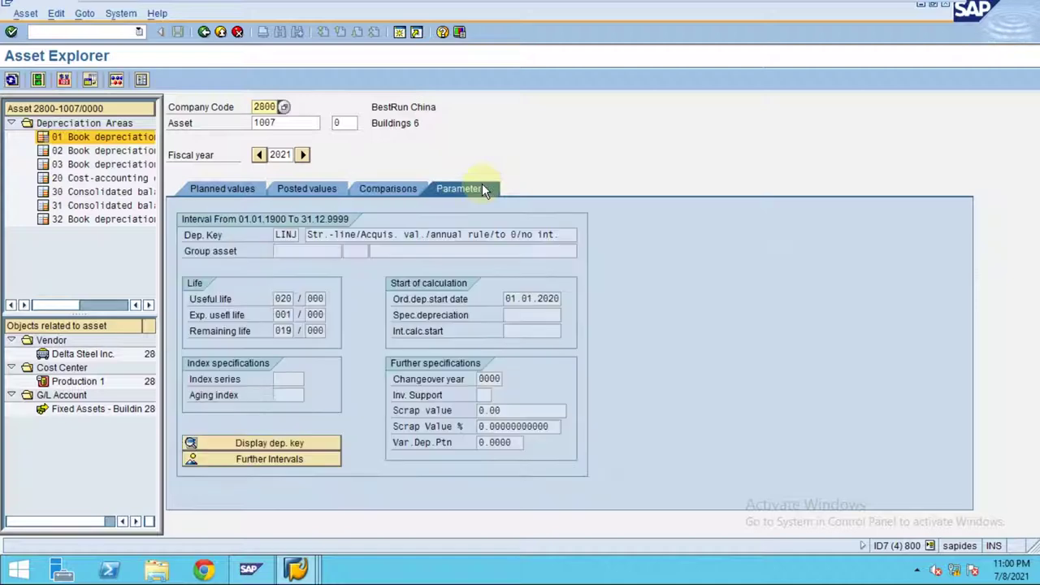
click(280, 299)
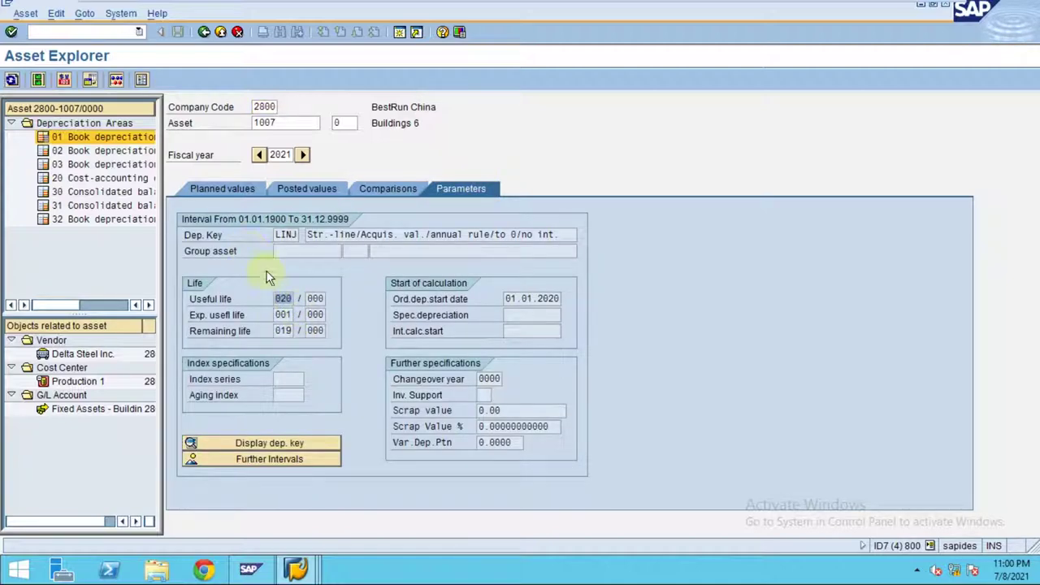
Leave the Asset Explorer and open the depreciation areas of asset 1007 in the Change Asset transaction.
click(227, 33)
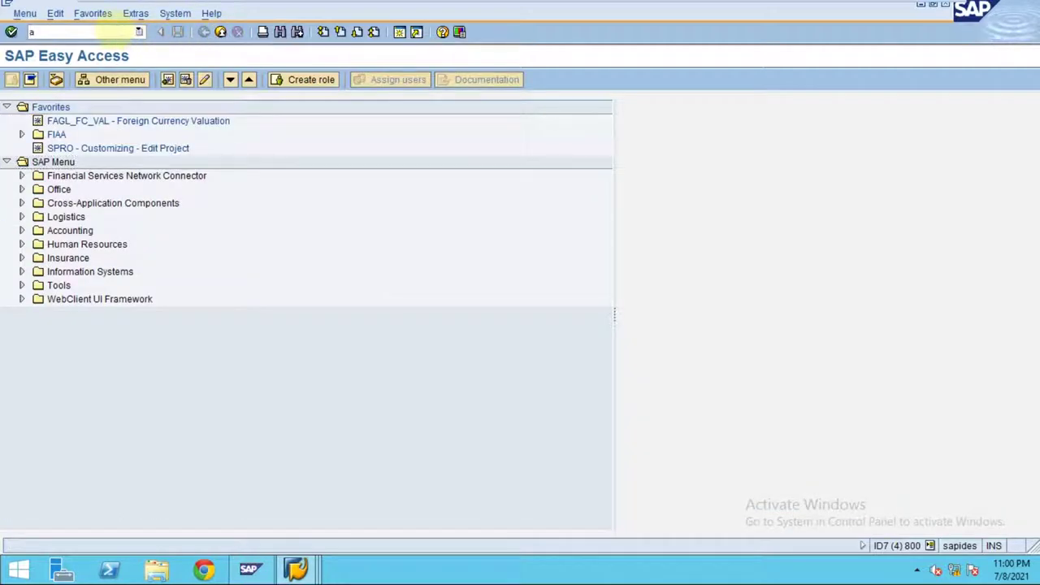
key(Return)
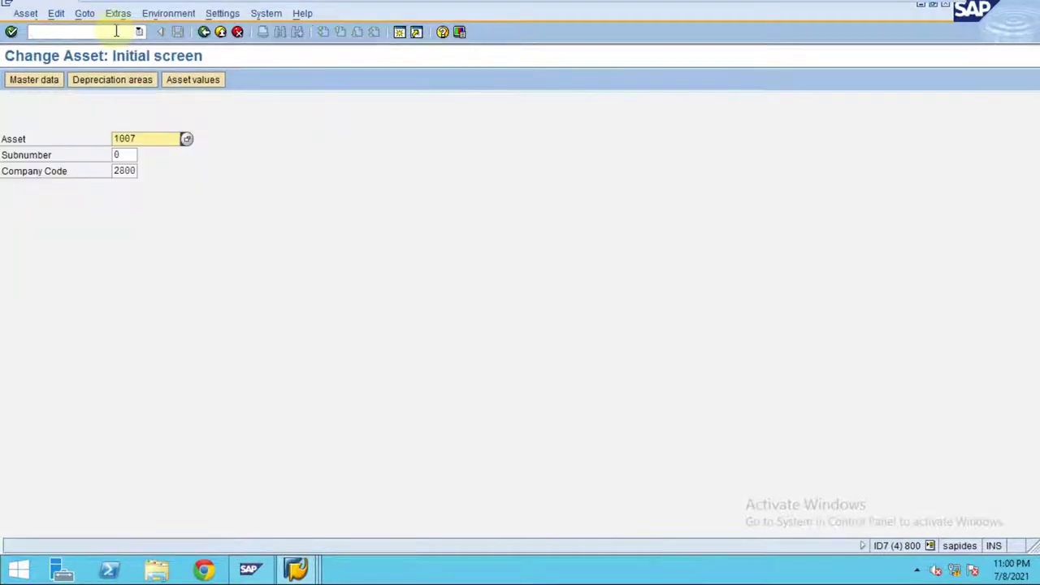
click(151, 81)
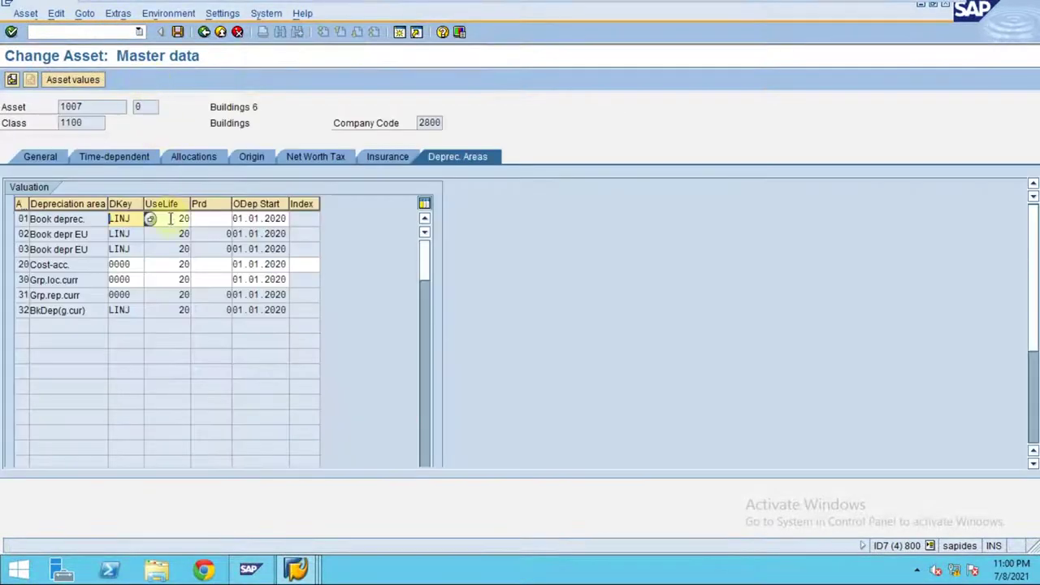
Set the useful life to 5 years for the Book deprec., Cost-acc. and Grp.loc.curr areas and accept the changed depreciation terms.
drag(151, 218, 220, 218)
text(5)
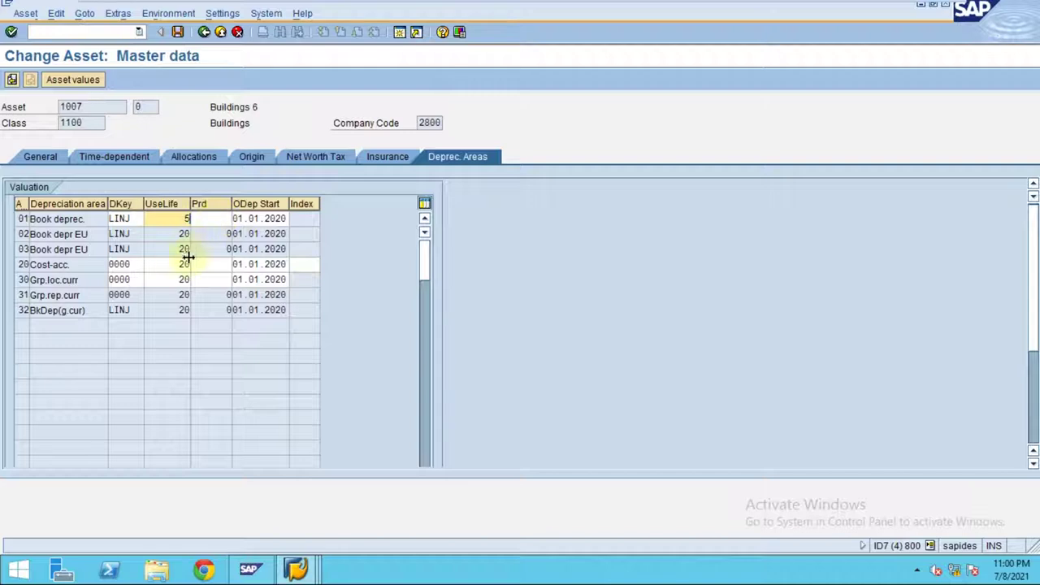
drag(154, 264, 208, 281)
text(5)
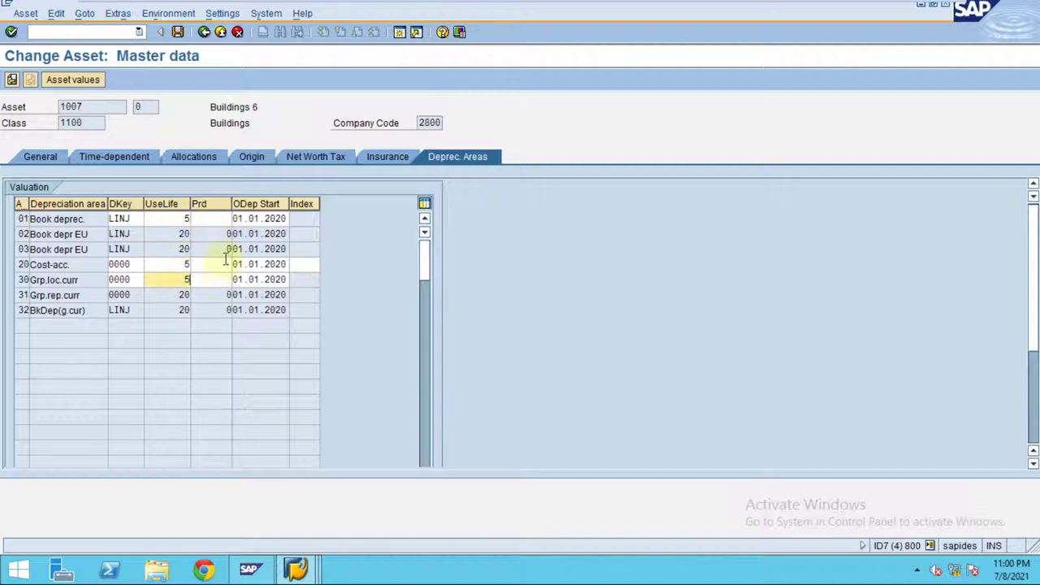
key(Return)
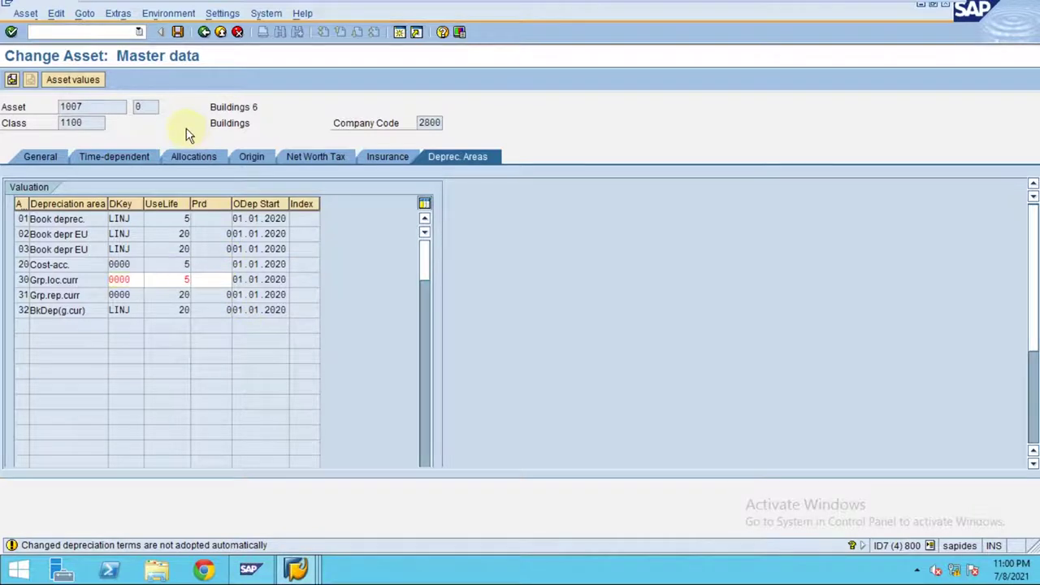
key(Return)
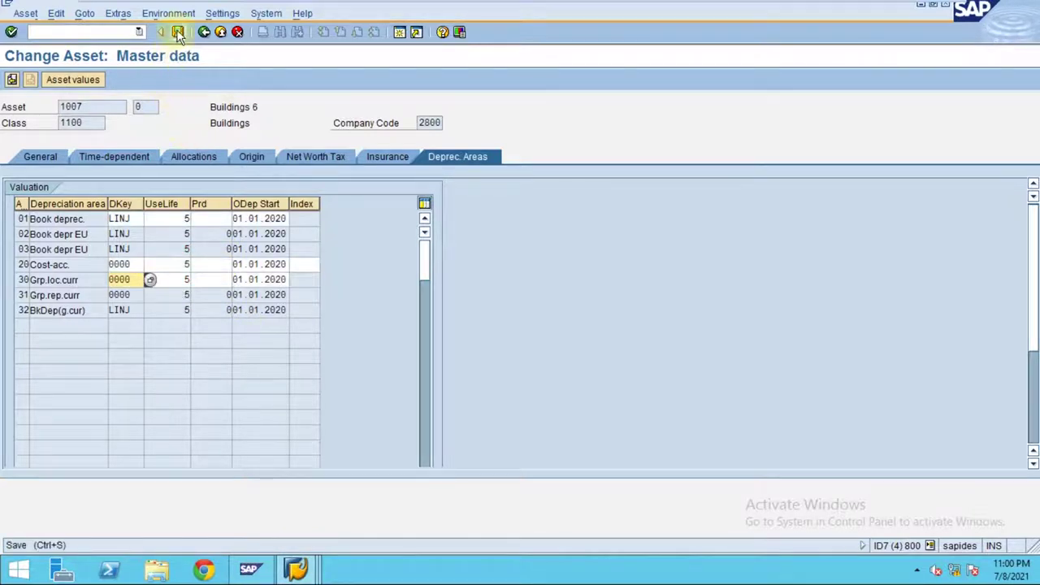
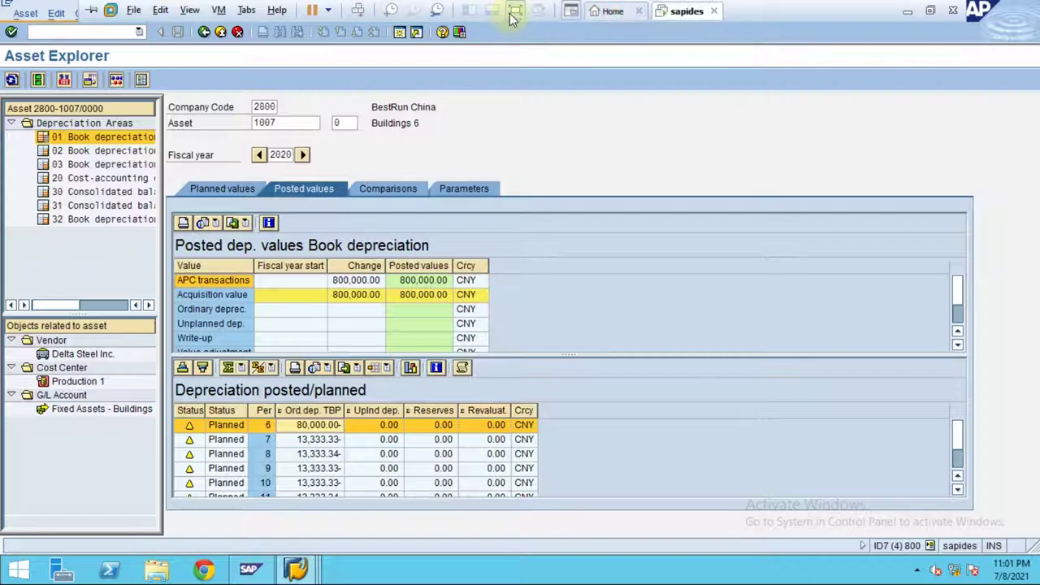
Switch to the SAP-FIAA-Course (1).xlsx workbook in Excel to view the straight-line calculation for asset 1007.
key(ctrl+alt+Return)
click(449, 573)
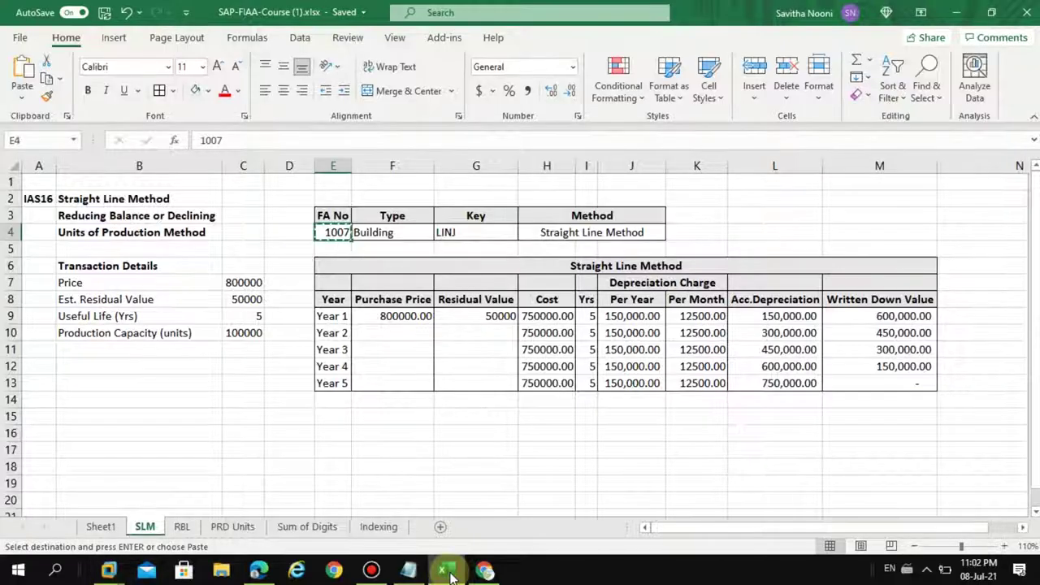
Examine the Year 1 per-year and per-month depreciation charges in the straight-line table.
click(637, 456)
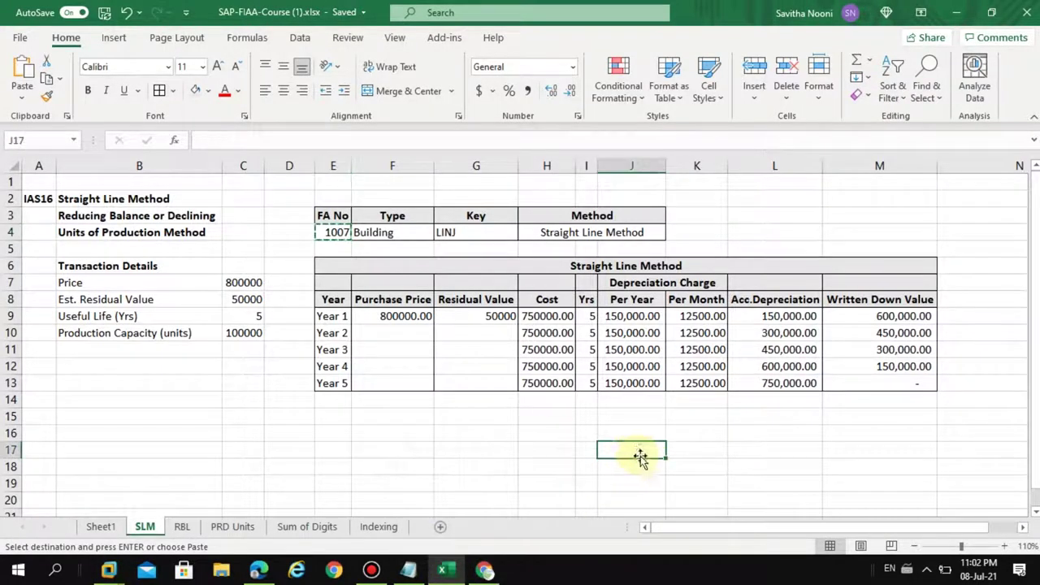
click(630, 317)
click(675, 320)
click(642, 318)
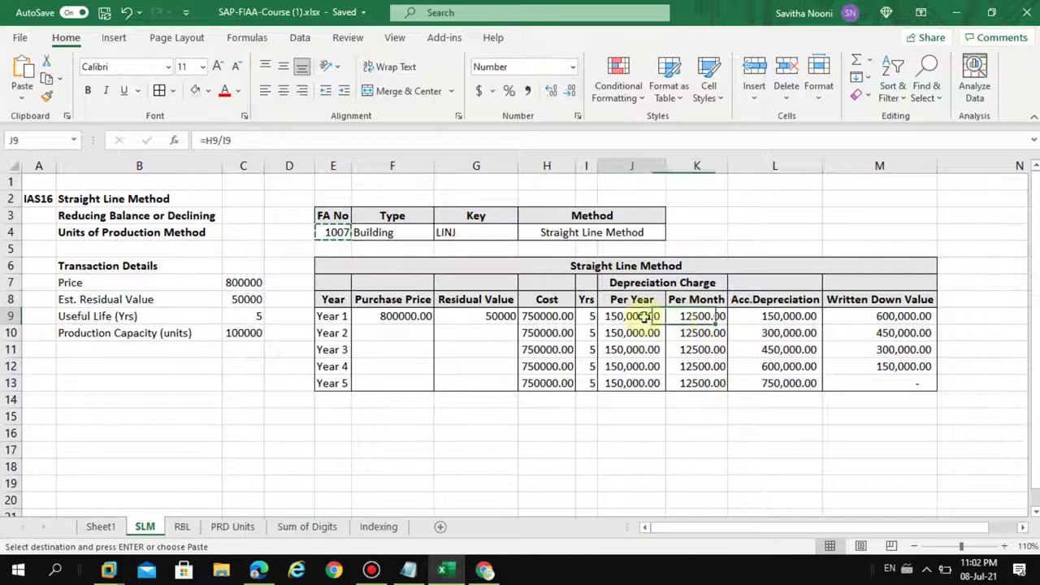
Switch to SAP and examine the planned ordinary depreciation by period for asset 1007 in fiscal year 2020.
key(alt+Tab)
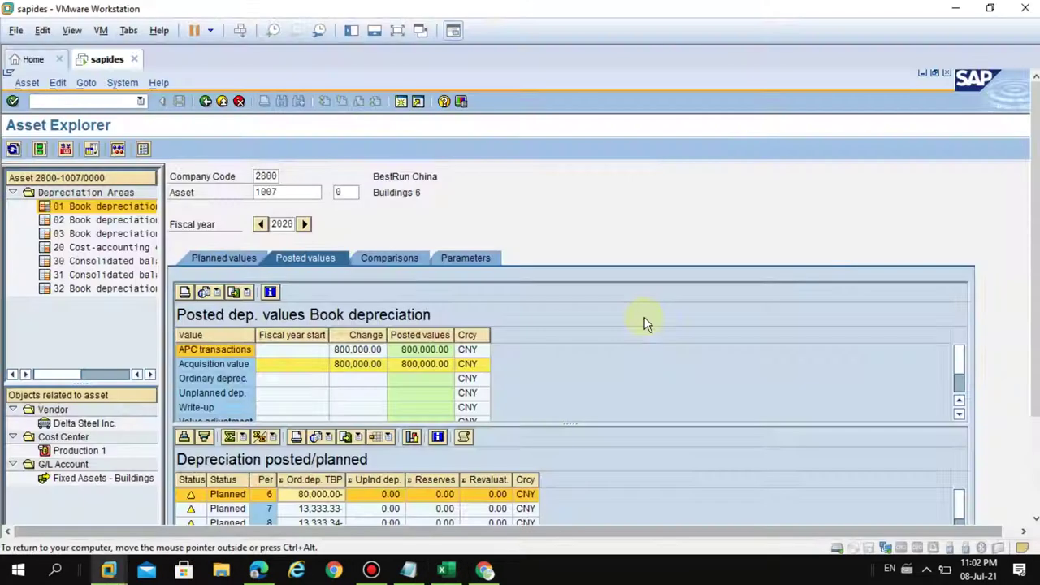
scroll(554, 365, down, 1)
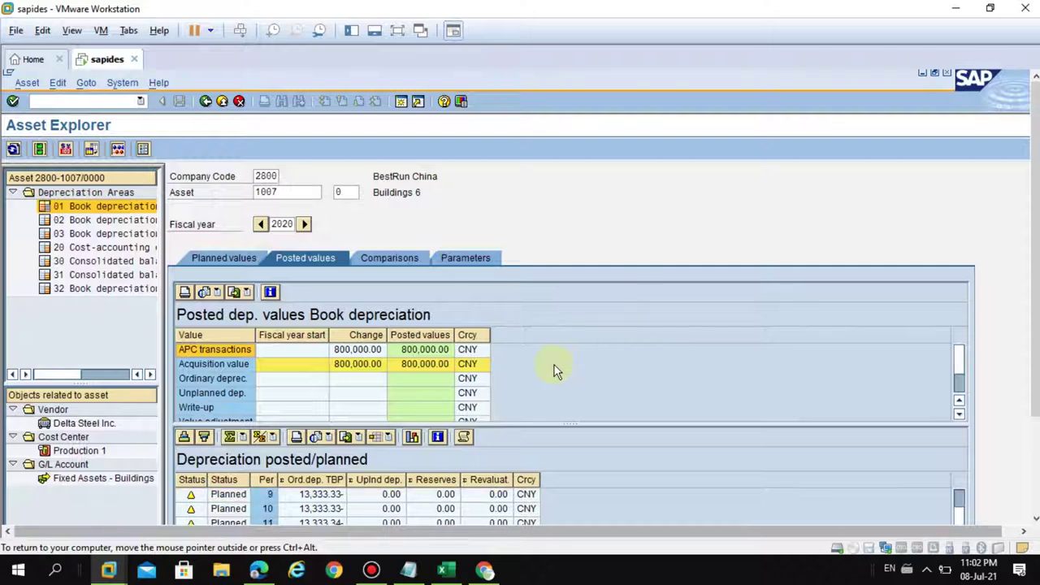
scroll(554, 364, up, 1)
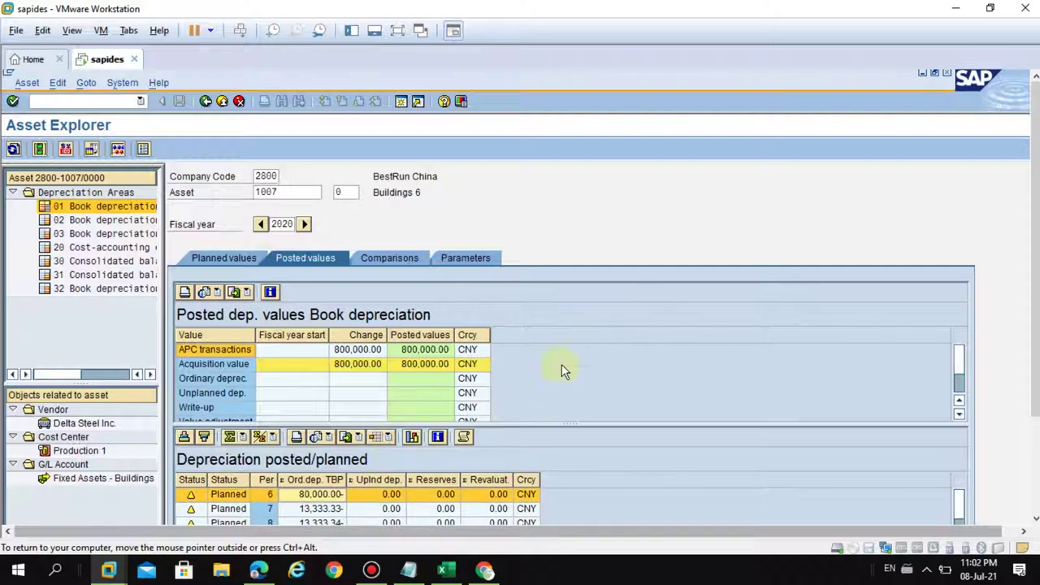
scroll(1033, 373, down, 3)
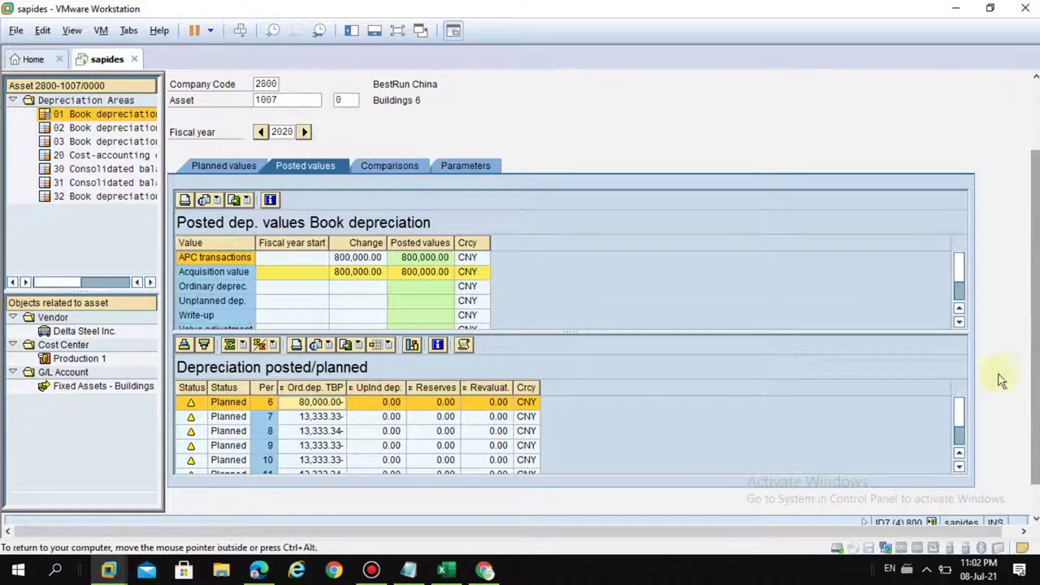
click(317, 417)
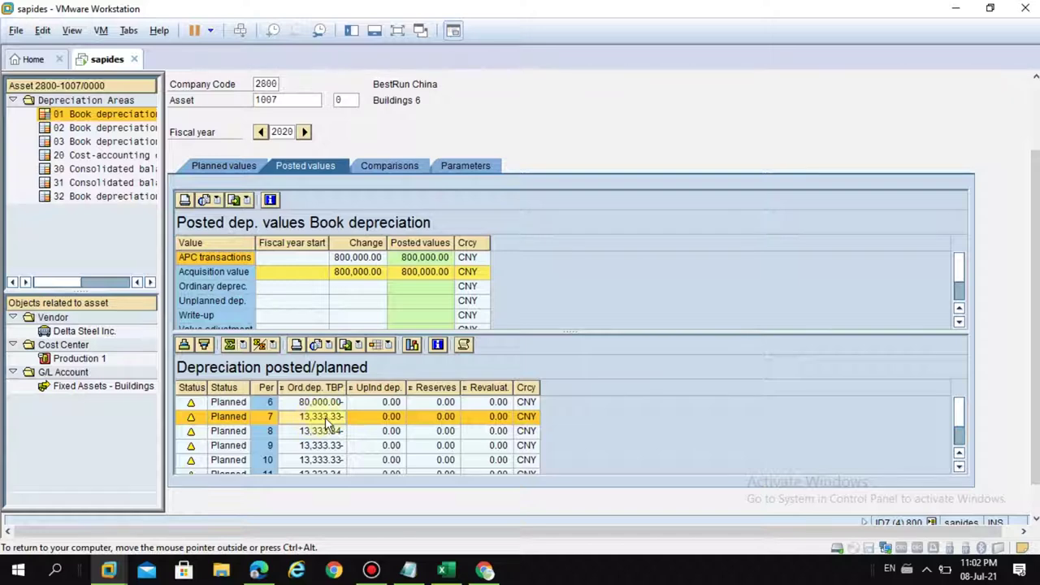
Return to the Excel workbook and calculate the yearly depreciation without residual value in cell I15 with =F9/I9.
click(443, 571)
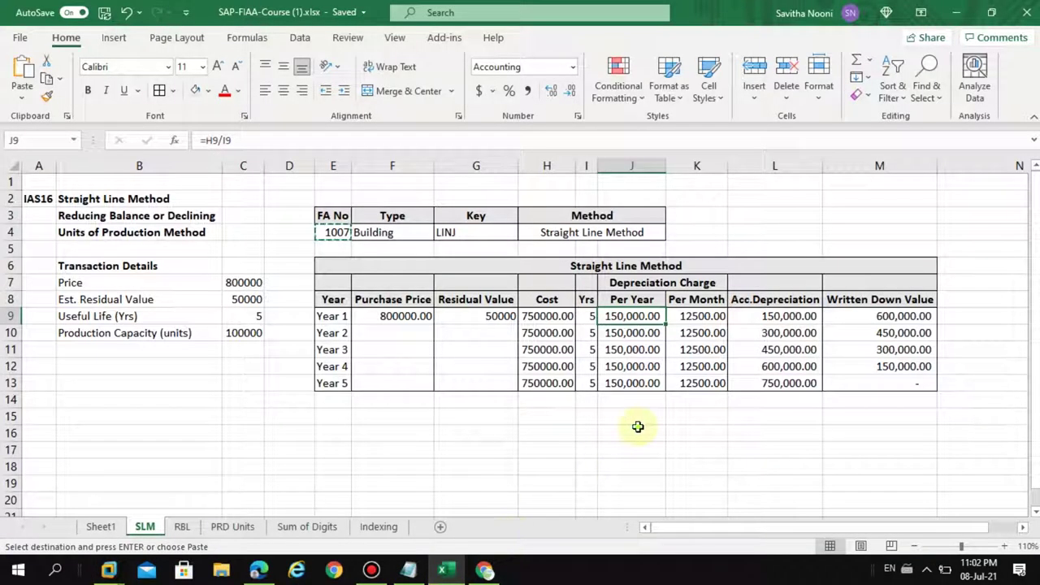
click(698, 316)
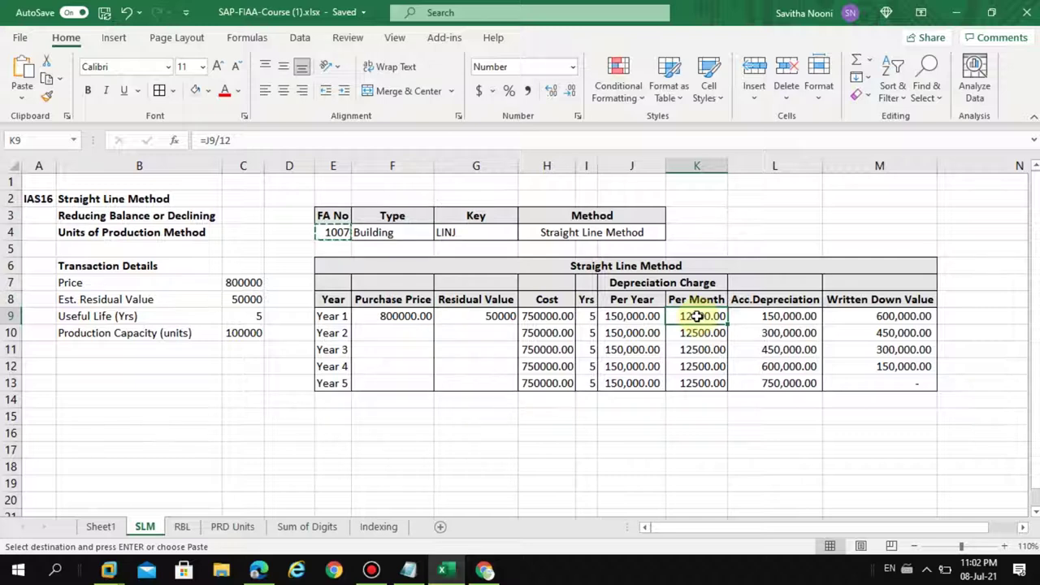
click(587, 417)
text(=)
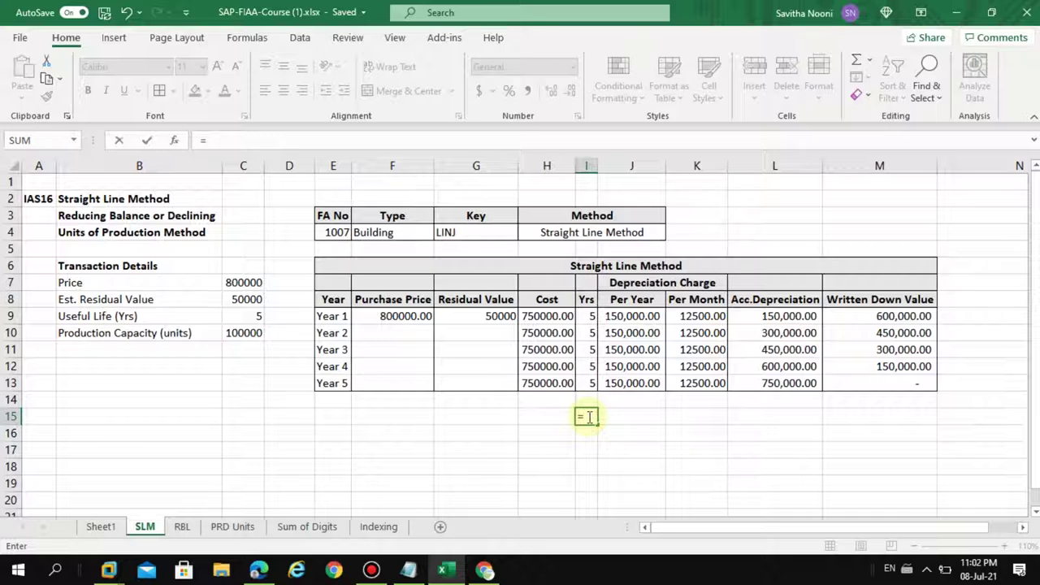
click(390, 320)
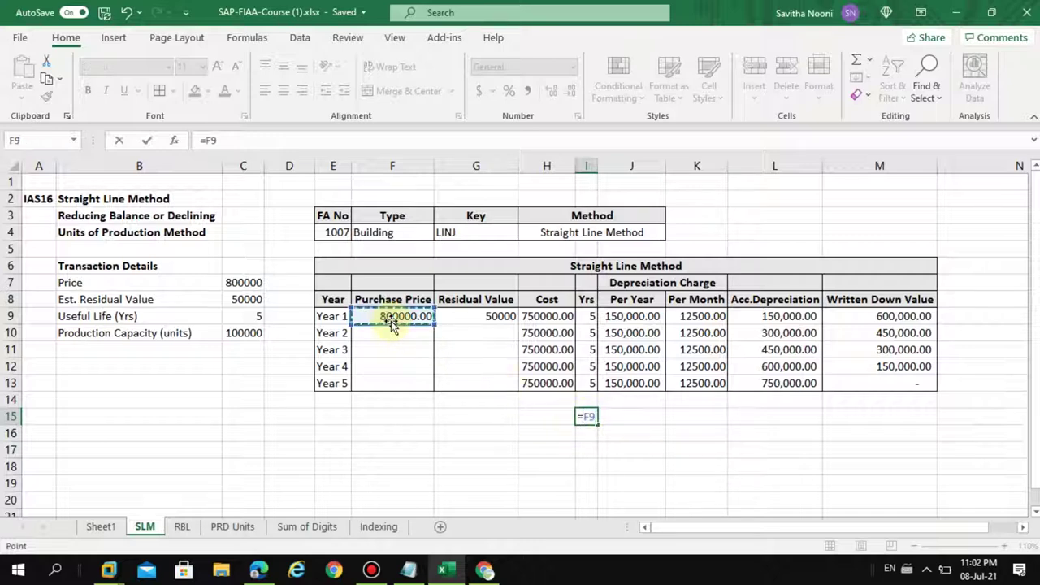
text(/)
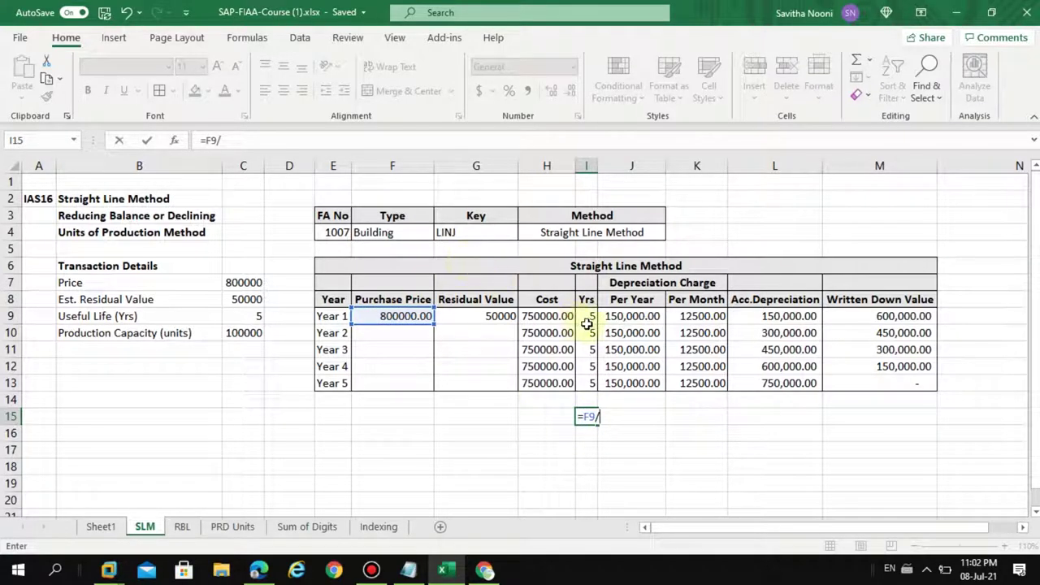
click(587, 317)
key(Return)
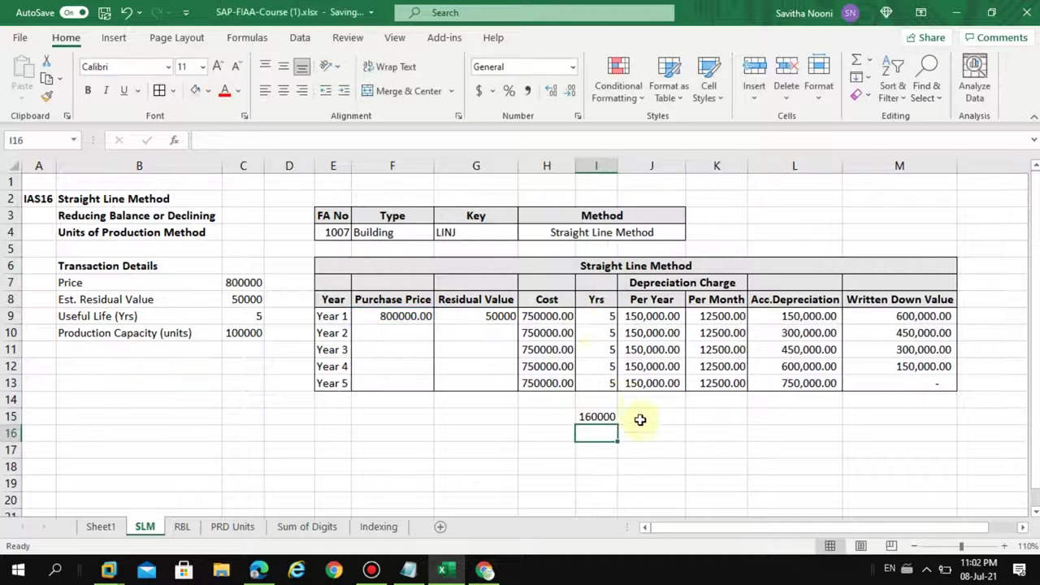
Calculate the monthly depreciation in cell J15 with =I15/12 and check the result.
click(643, 423)
text(=)
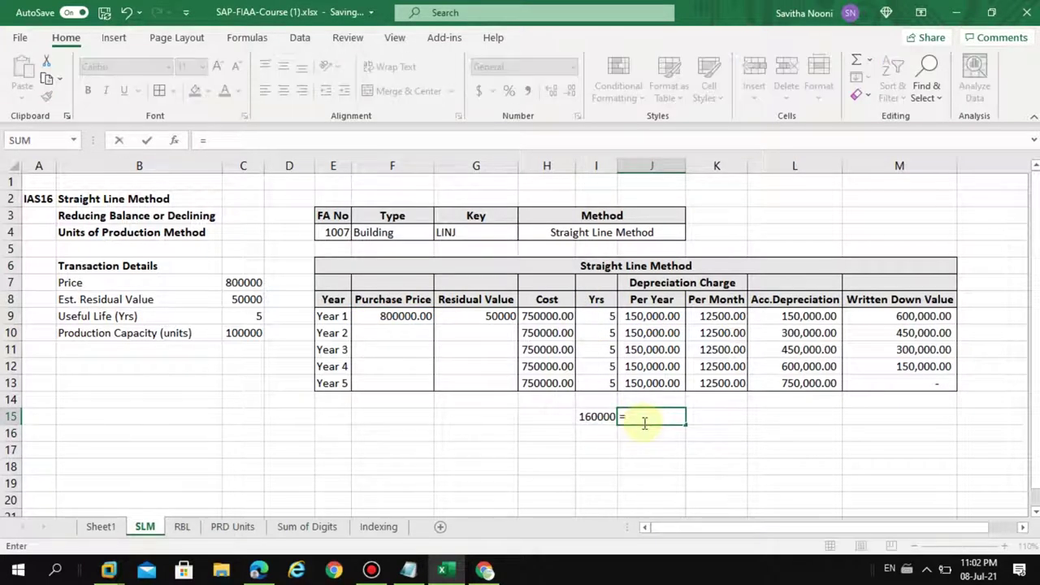
key(Left)
text(/)
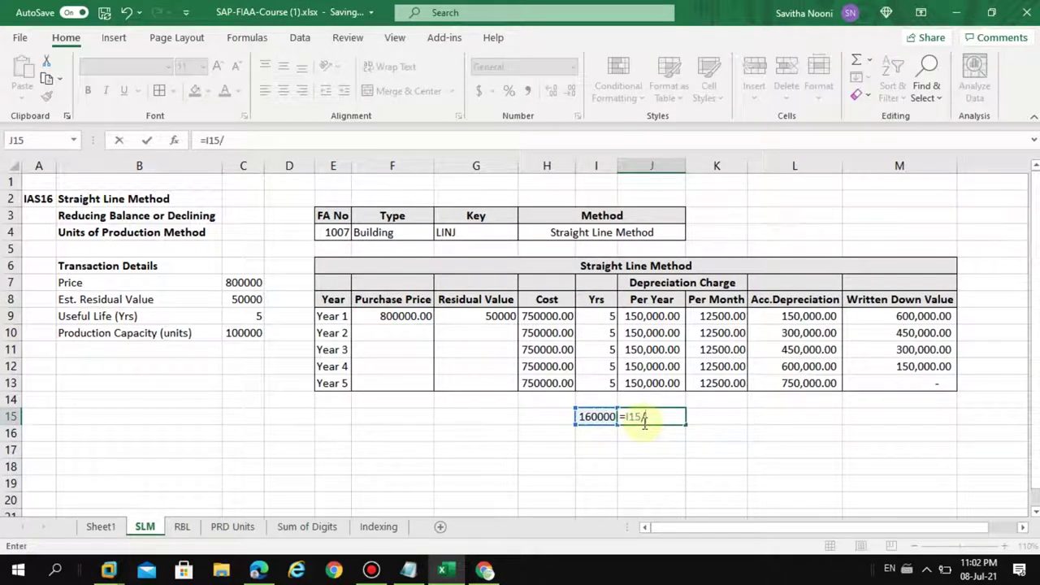
key(Return)
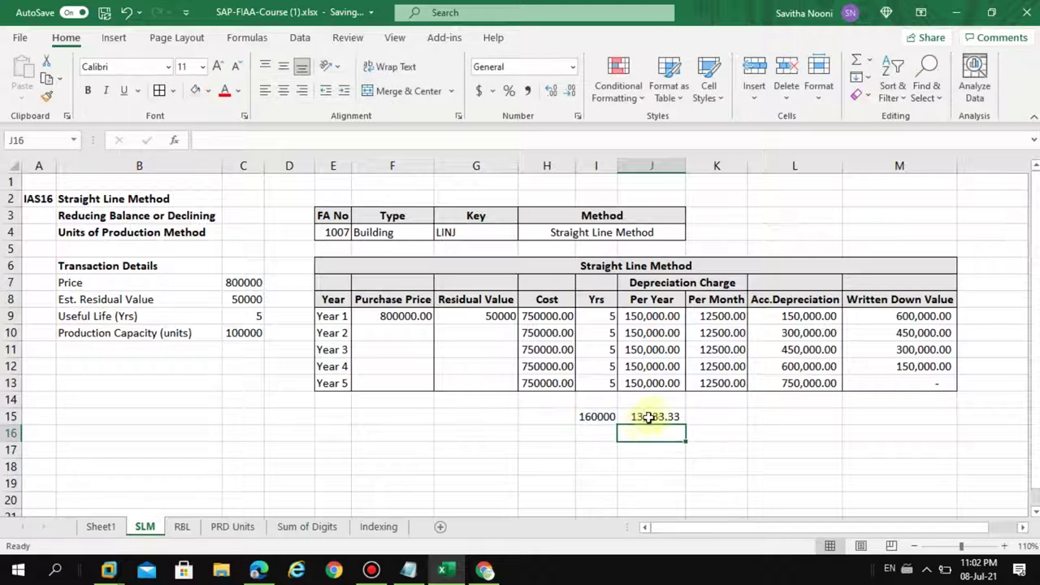
click(651, 419)
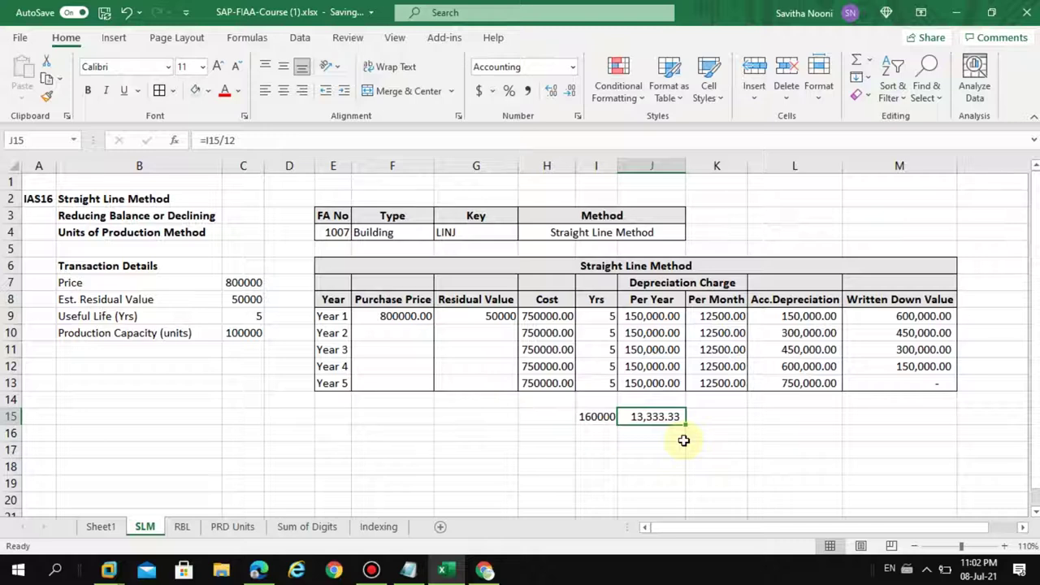
Color the Year 1 residual value in cell G9 red.
click(493, 319)
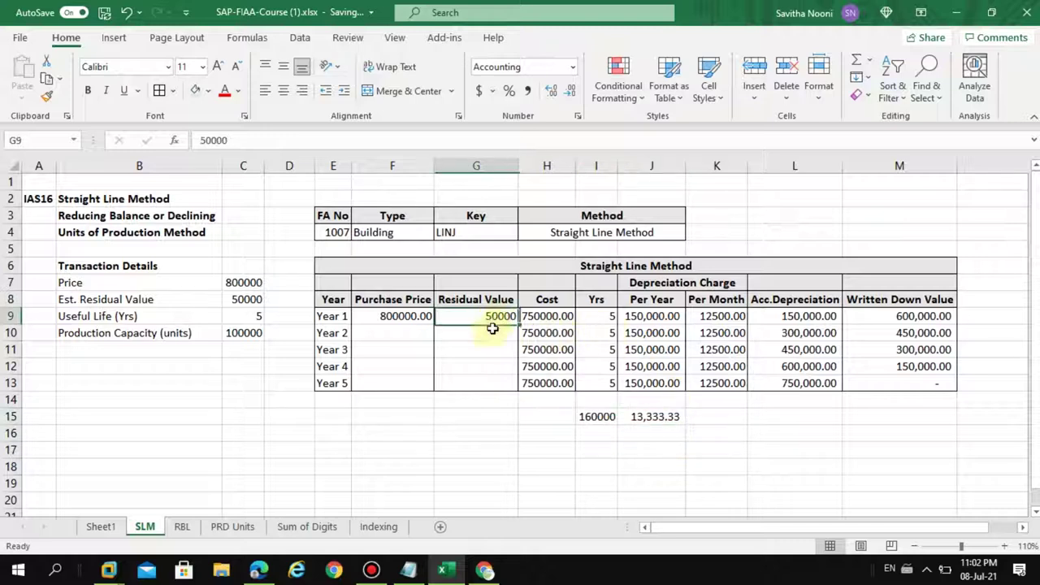
click(224, 91)
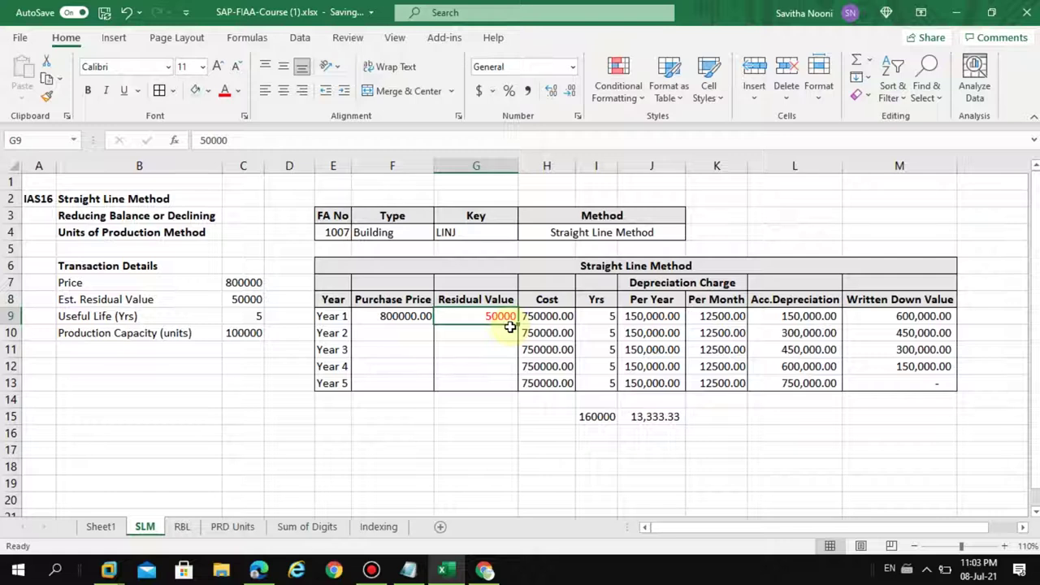
Switch to SAP, leave the Asset Explorer and open the depreciation areas of asset 1007 for changing.
key(alt+Tab)
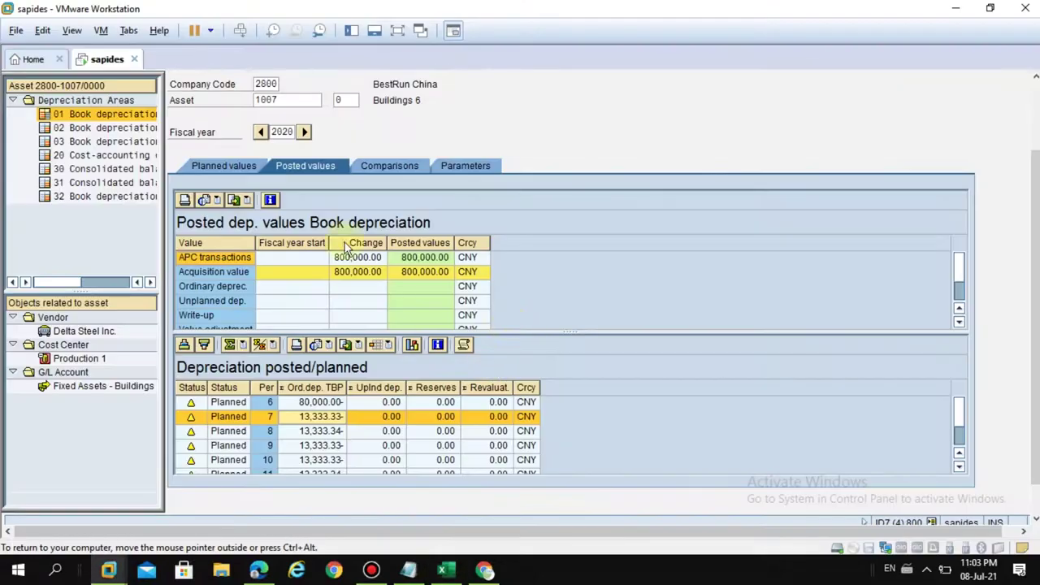
click(1033, 95)
click(205, 100)
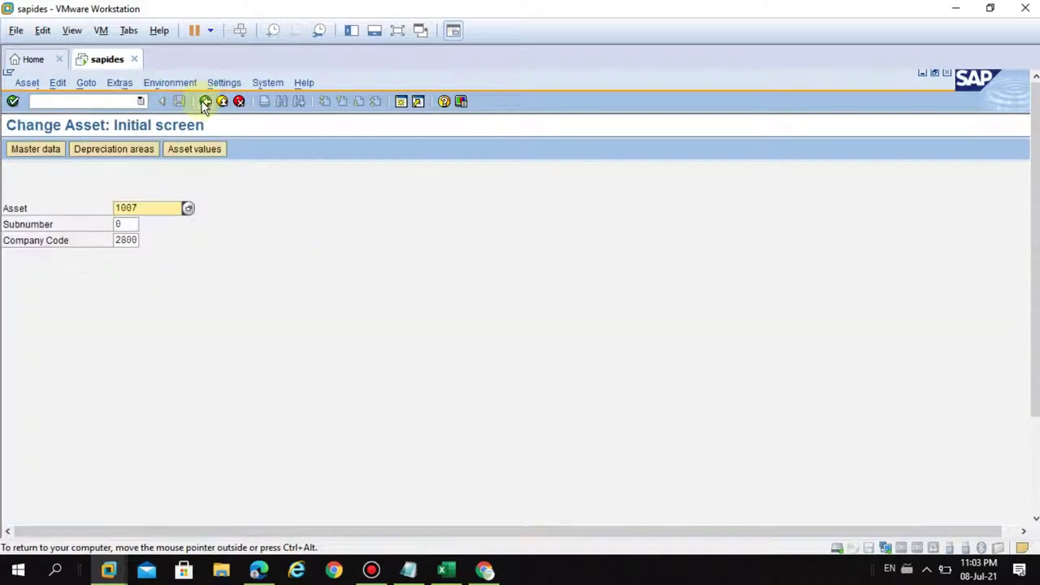
click(105, 149)
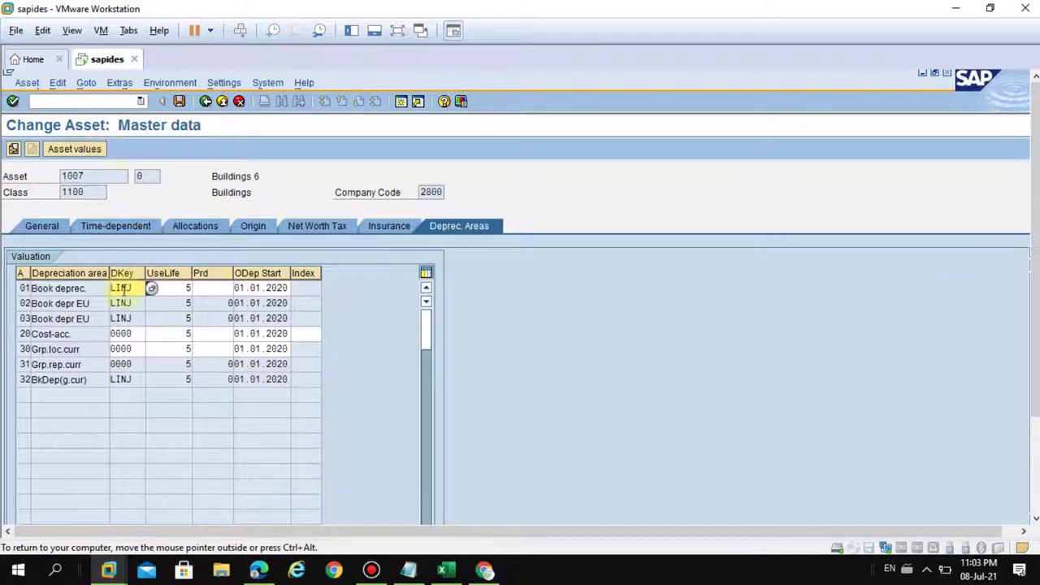
Set the scrap value of the Book deprec. area to 50,000.00 CNY and save the asset.
double_click(122, 287)
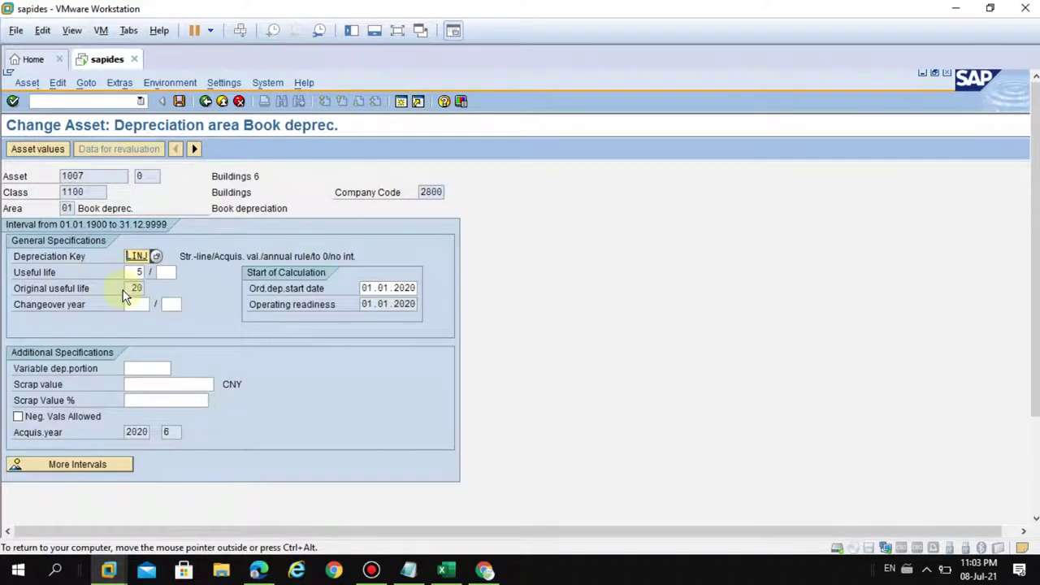
click(147, 386)
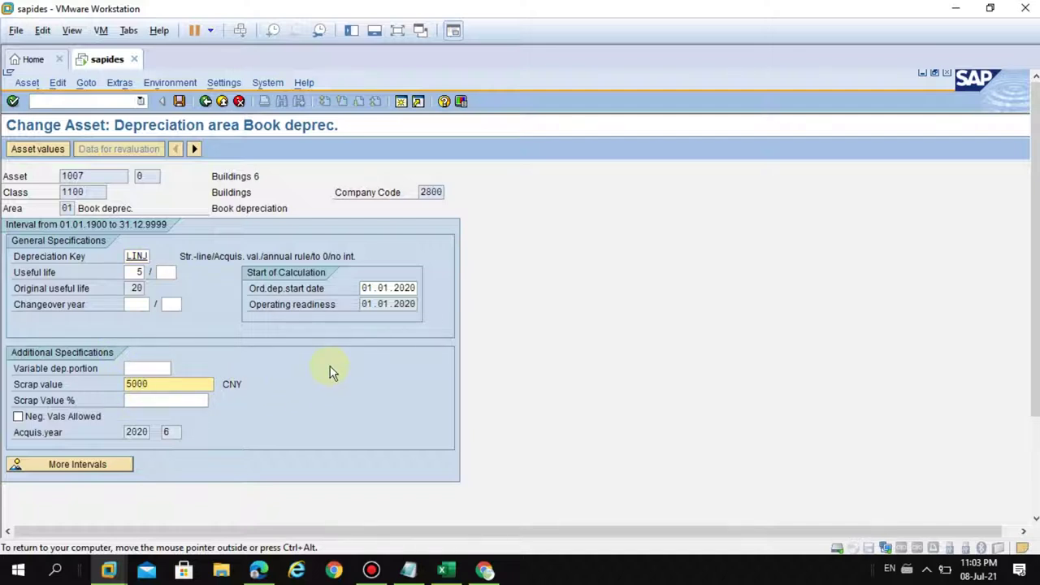
key(Return)
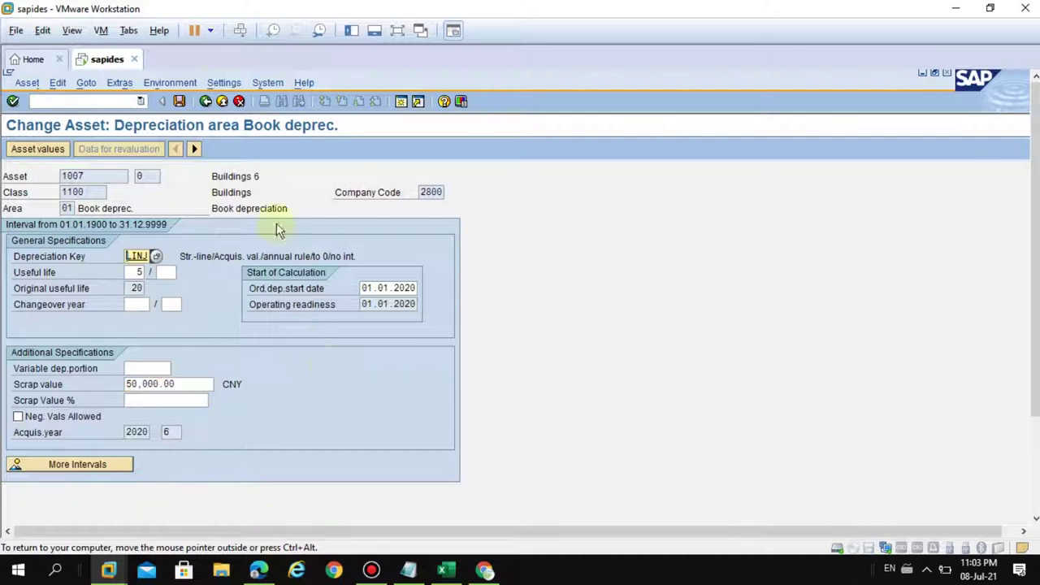
click(180, 101)
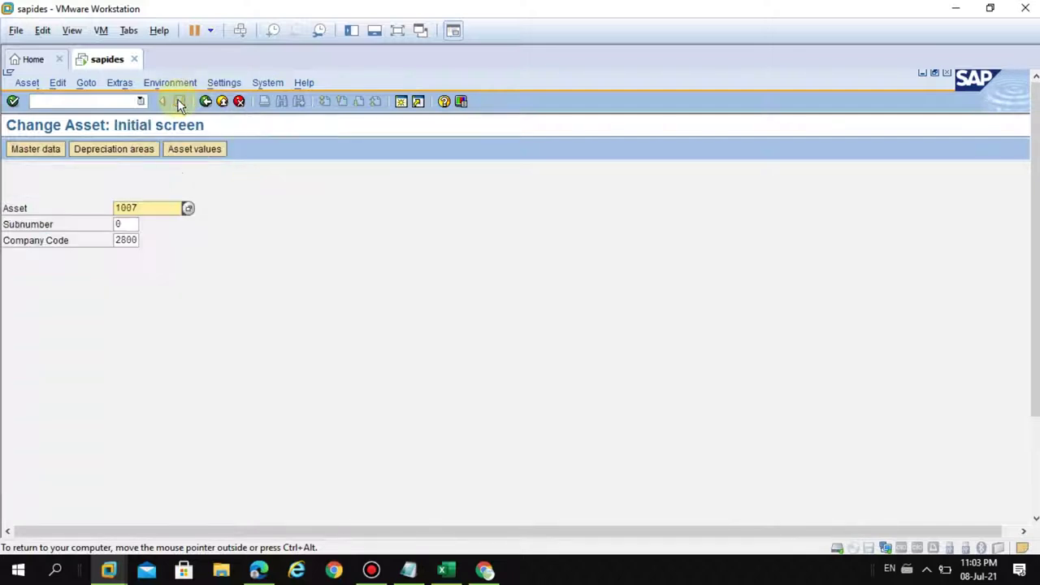
Open the asset values of asset 1007, examine the posted values for fiscal year 2020 and refresh the Asset Explorer.
click(182, 148)
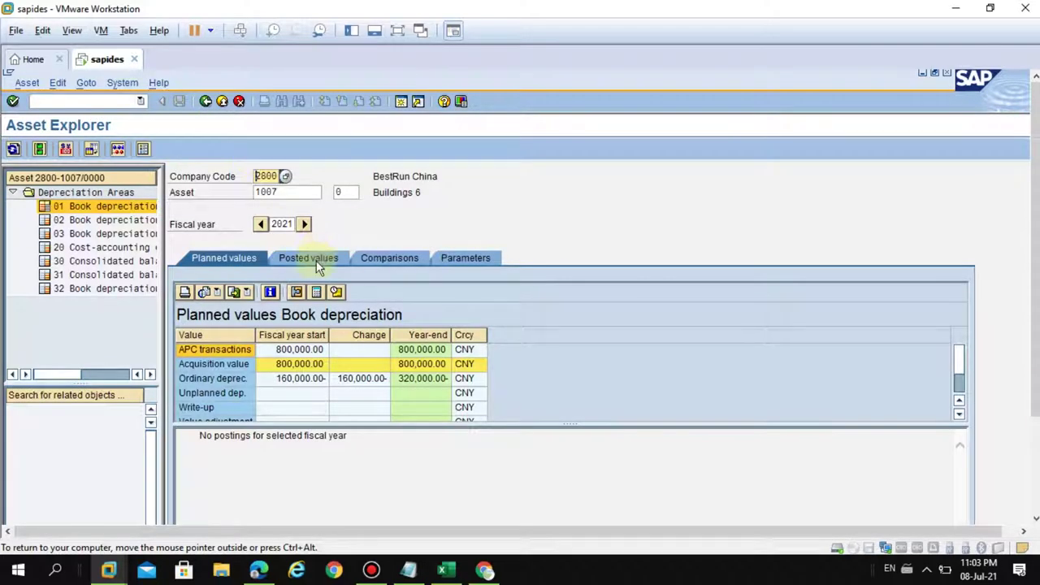
click(261, 224)
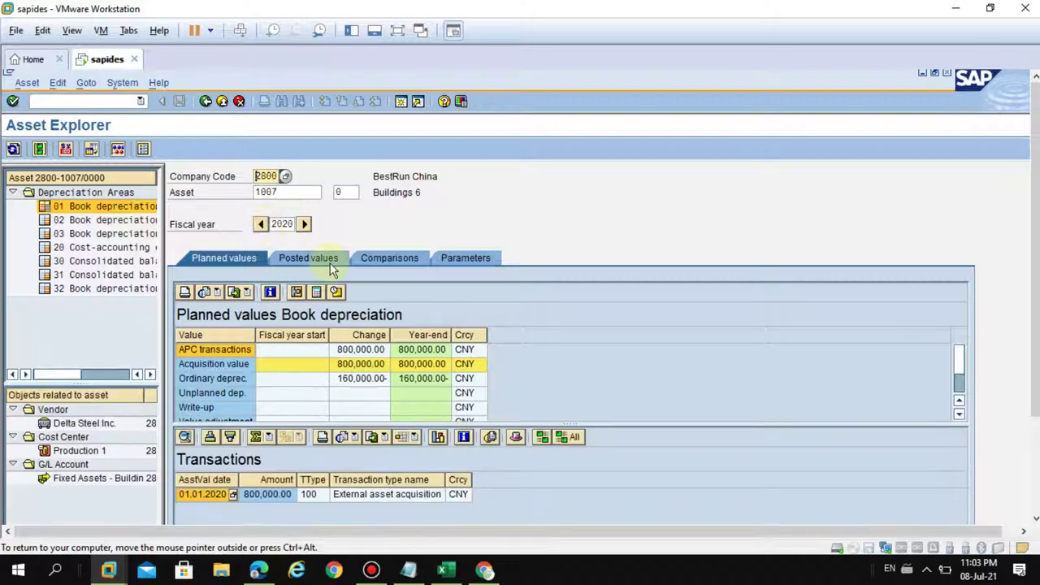
click(330, 269)
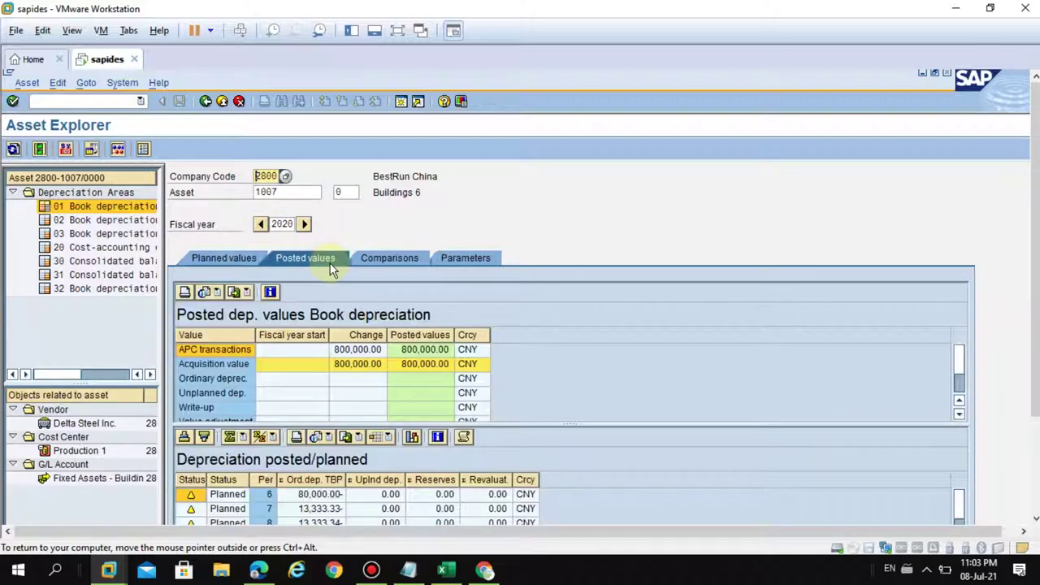
click(16, 150)
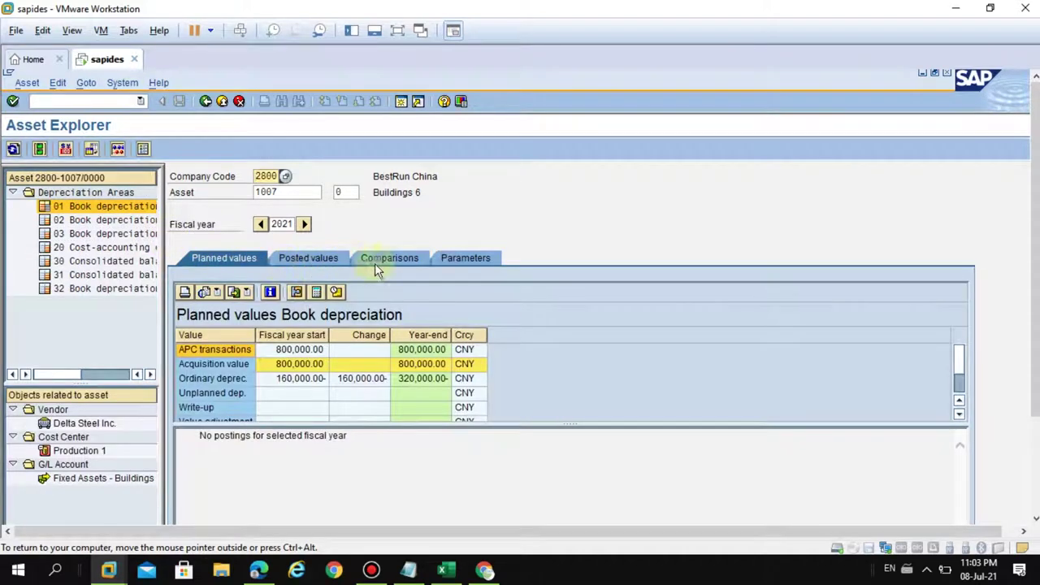
Check the scrap value in the parameters, compare book depreciation for 2020 to 2025, and widen the depreciation areas tree.
click(451, 257)
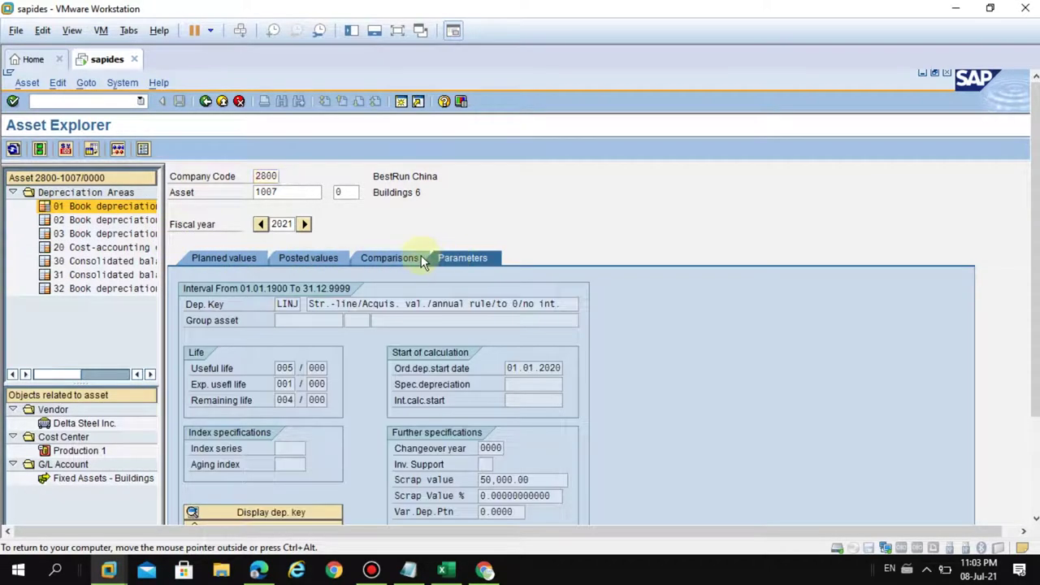
click(421, 255)
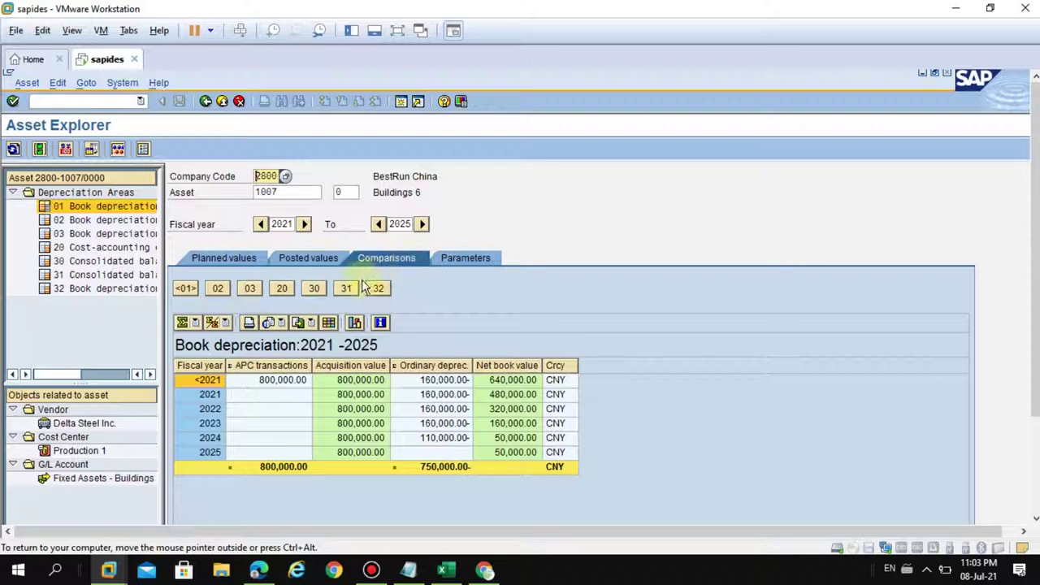
click(261, 224)
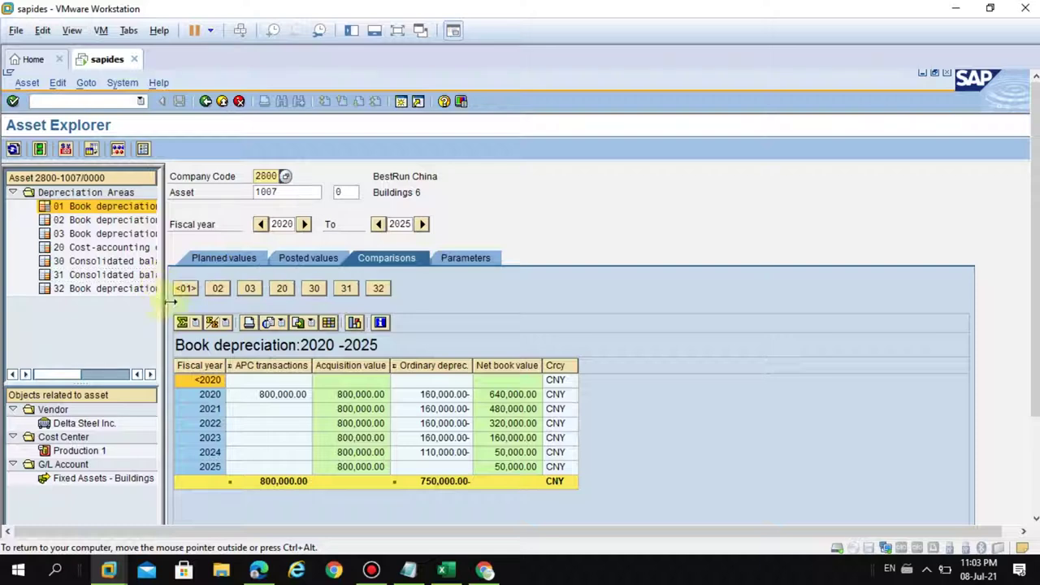
drag(170, 302, 294, 301)
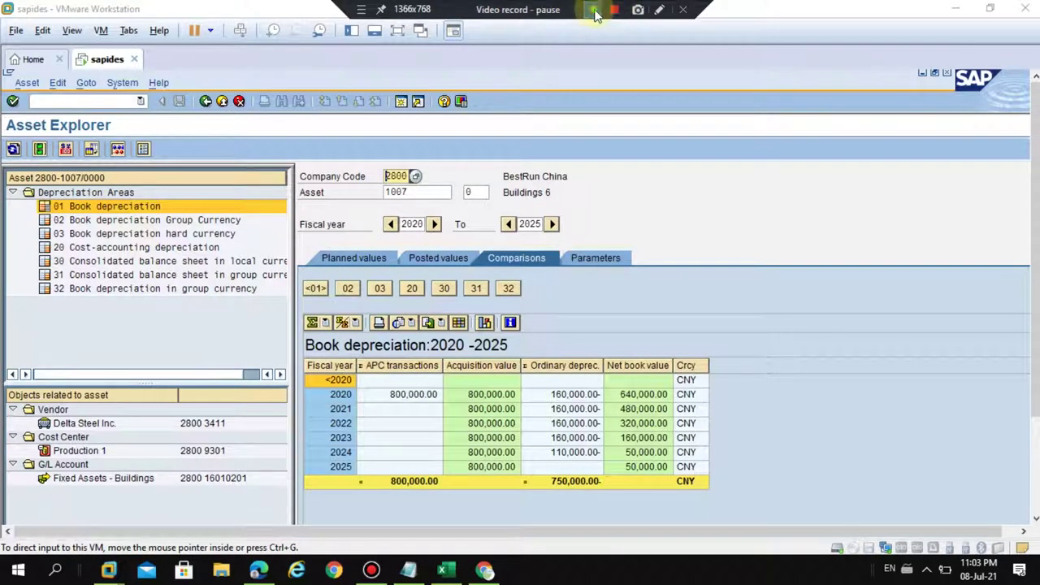
click(595, 14)
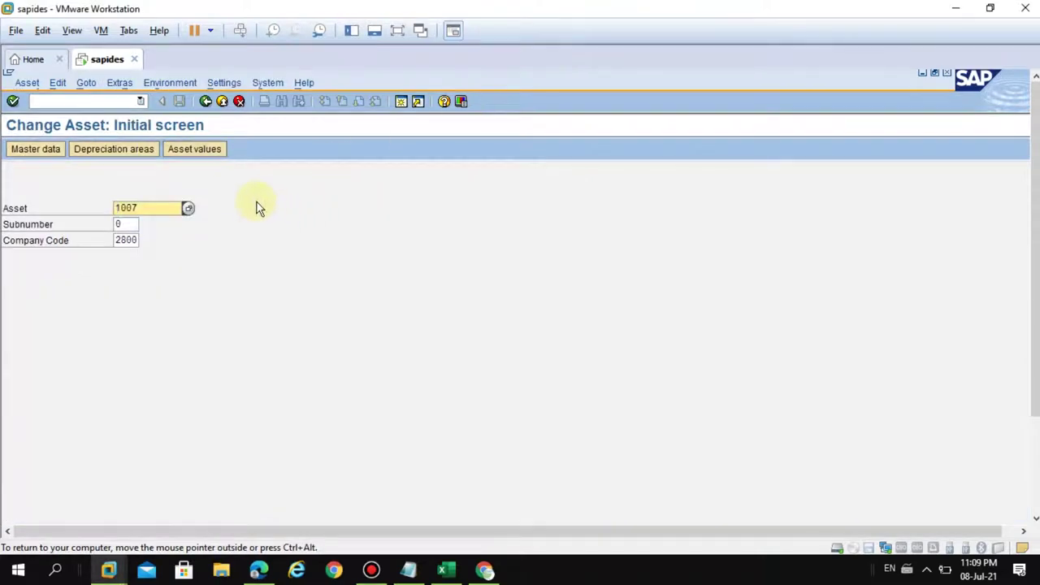
Open the depreciation areas of asset 1007 and look up depreciation key SLM1 in the key list, leaving the list without changing the key.
click(131, 148)
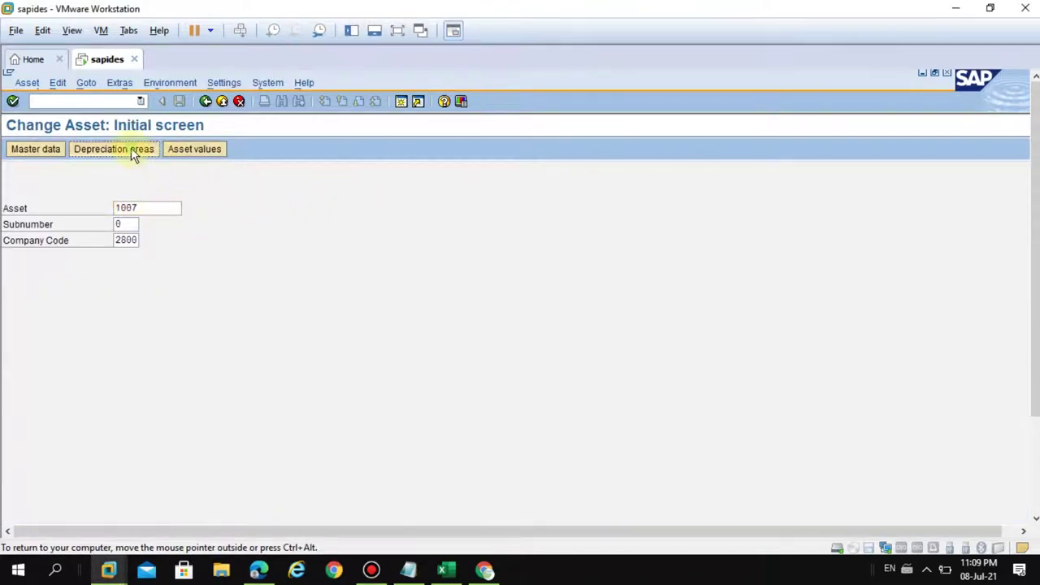
click(144, 291)
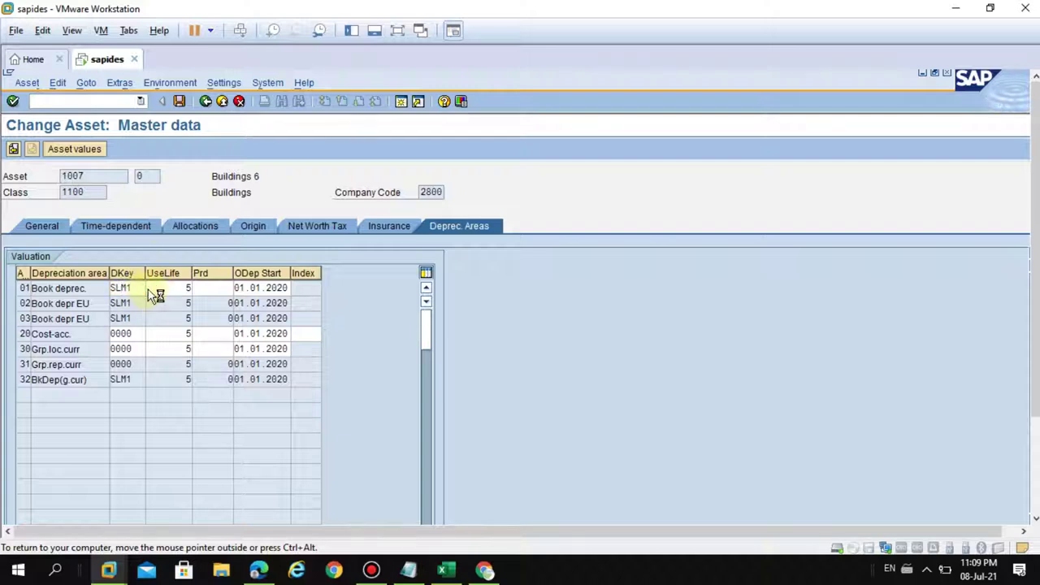
click(150, 291)
scroll(103, 370, down, 1)
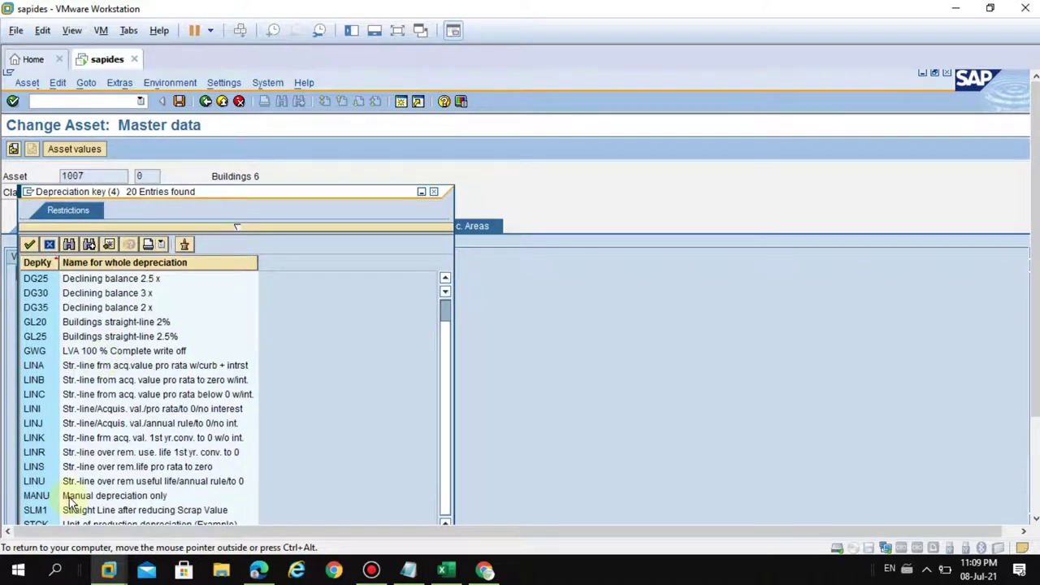
click(39, 510)
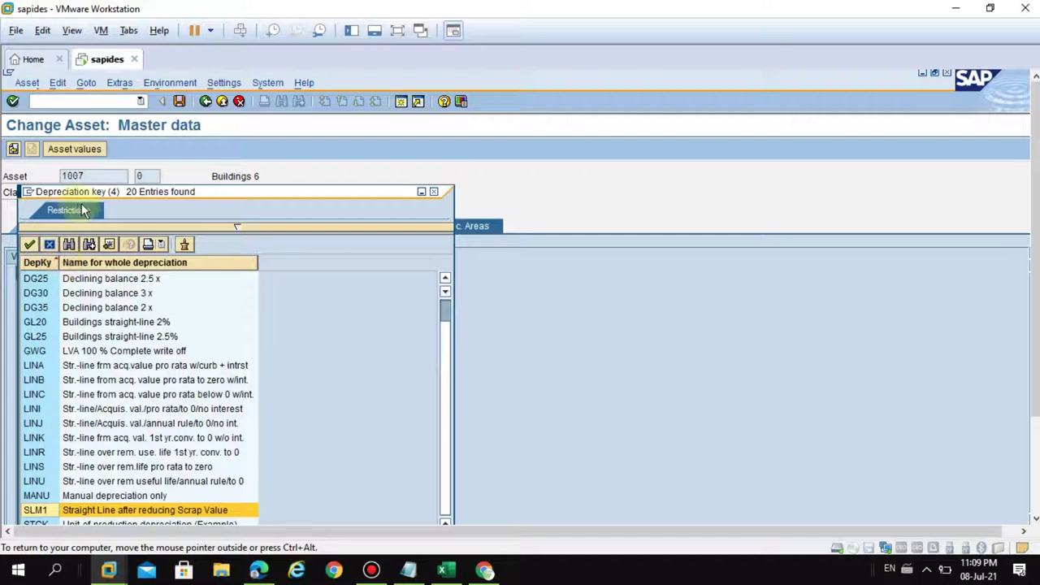
drag(134, 195, 427, 138)
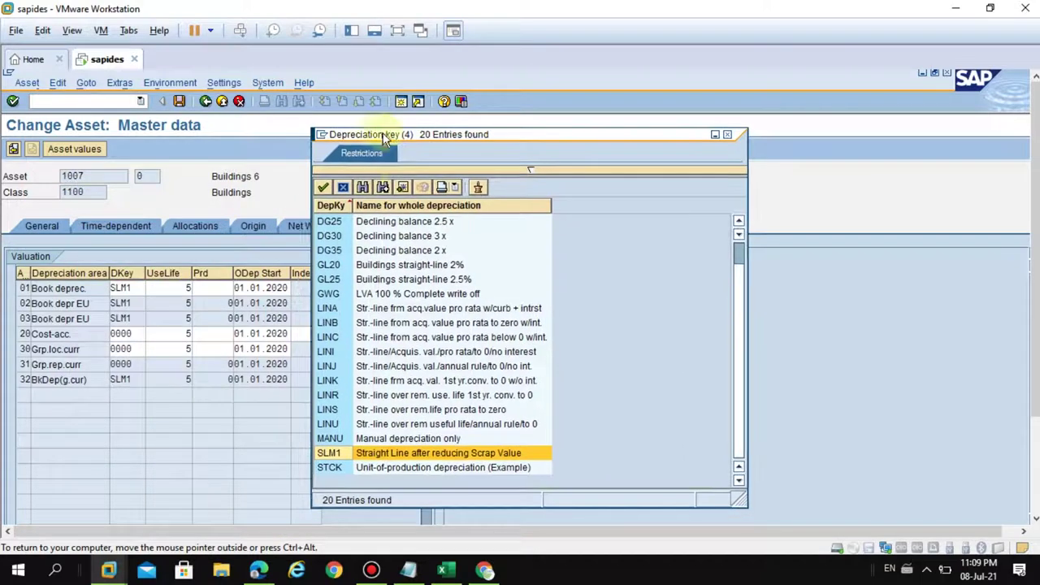
click(344, 187)
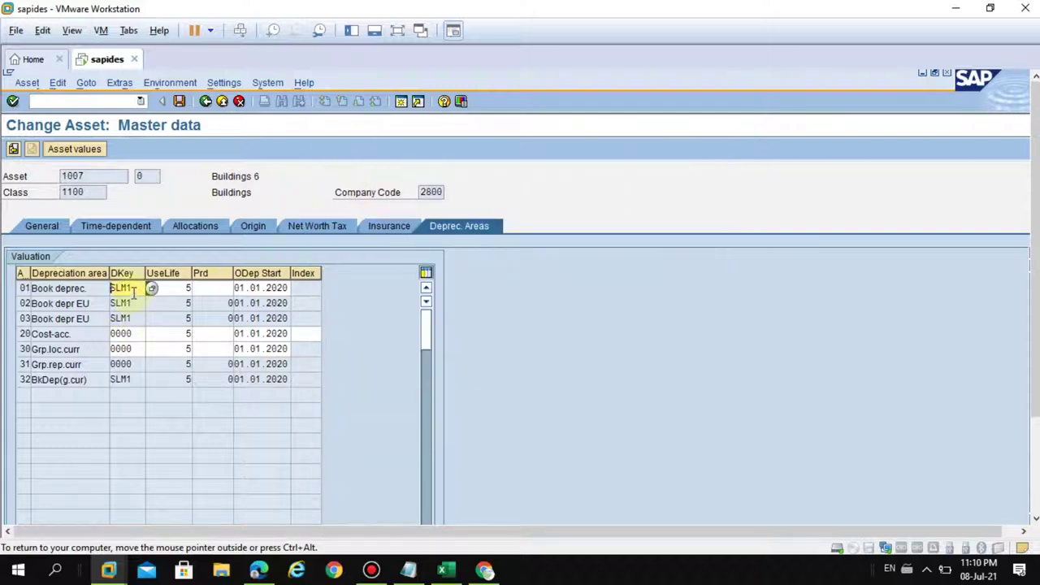
Open the asset values, compare the 2021 ordinary depreciation with the Per Year charges in the Excel SLM sheet, and return to SAP.
click(76, 149)
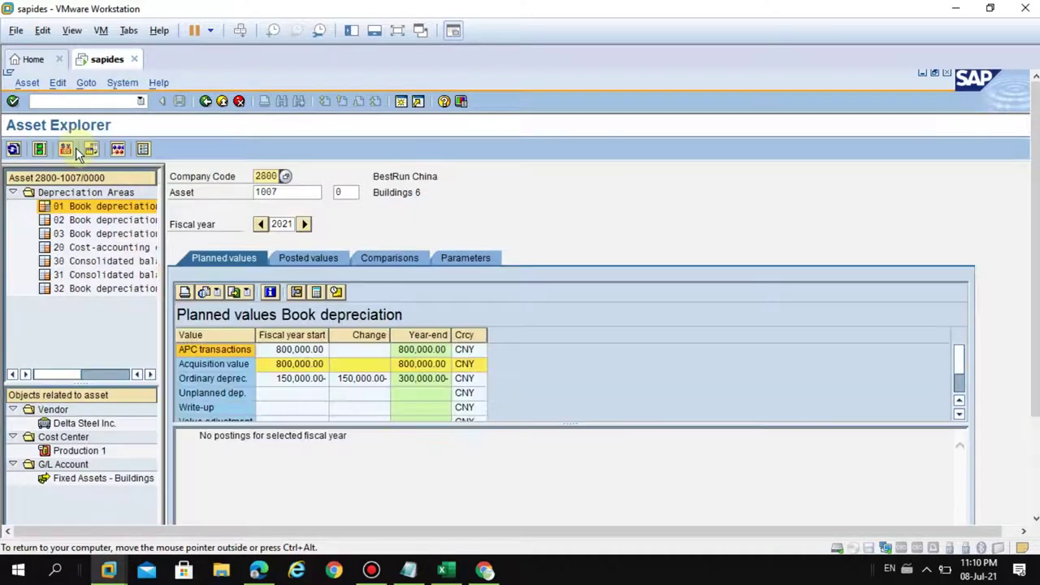
click(295, 383)
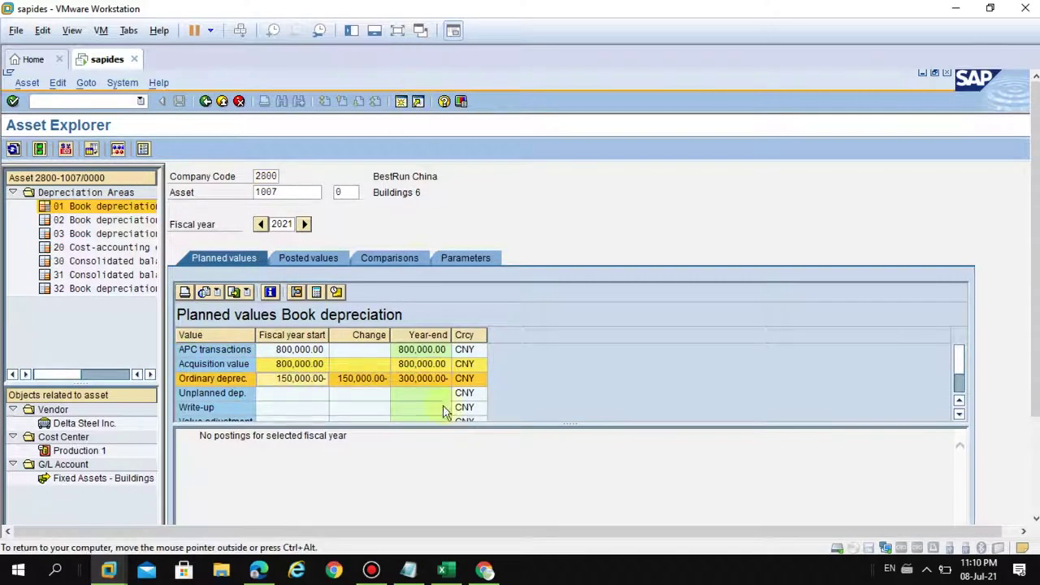
click(450, 571)
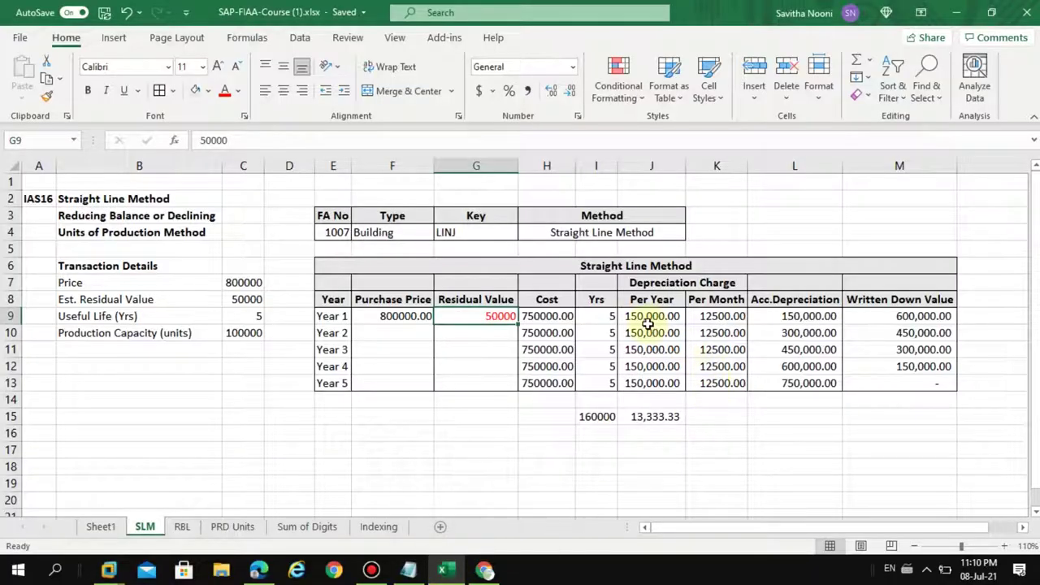
click(649, 318)
shift+click(652, 365)
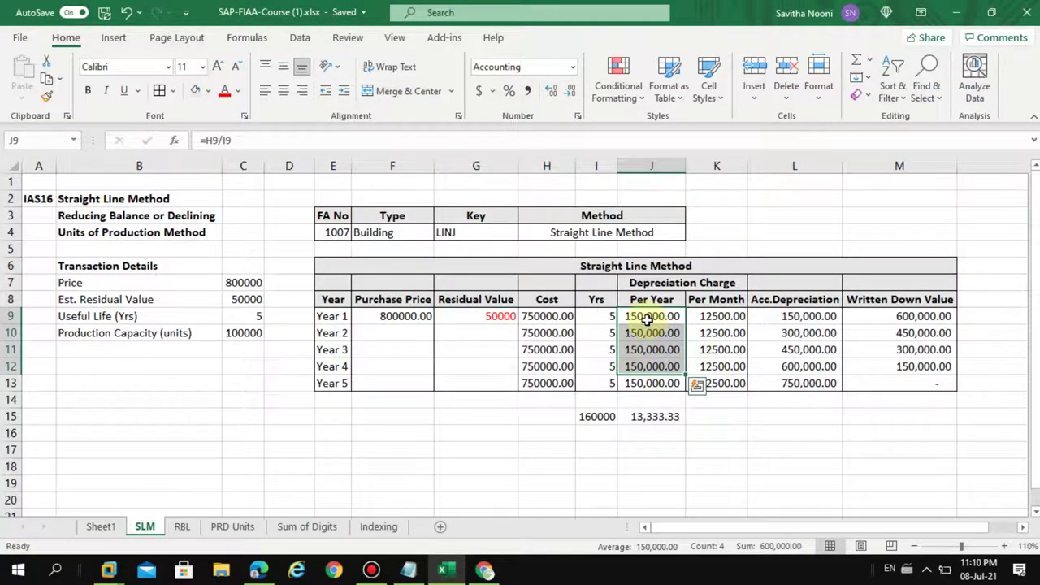
key(alt+Tab)
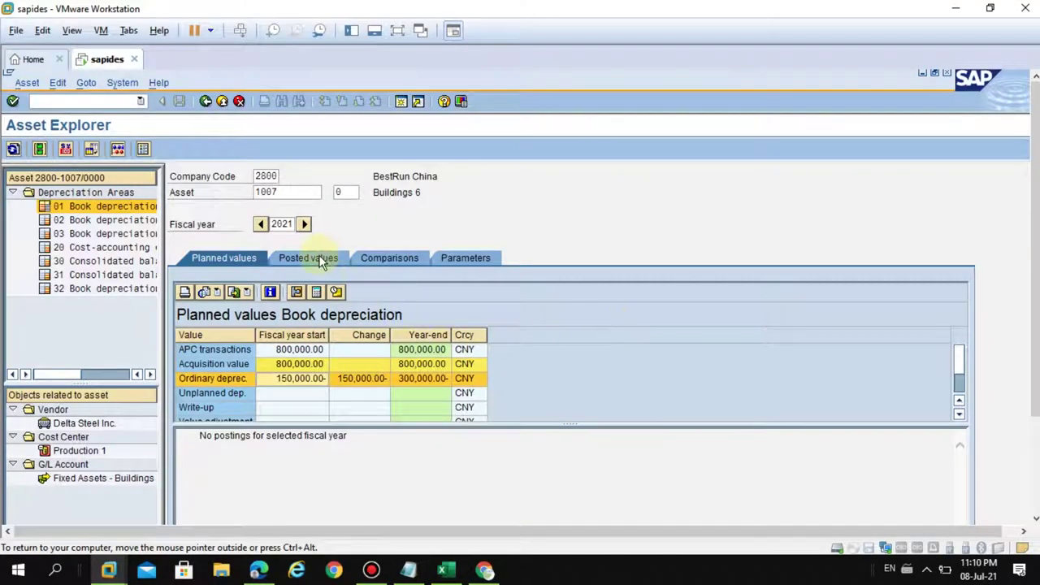
Examine the posted book depreciation values for fiscal year 2020, checking the planned ordinary depreciation of period 6.
click(319, 257)
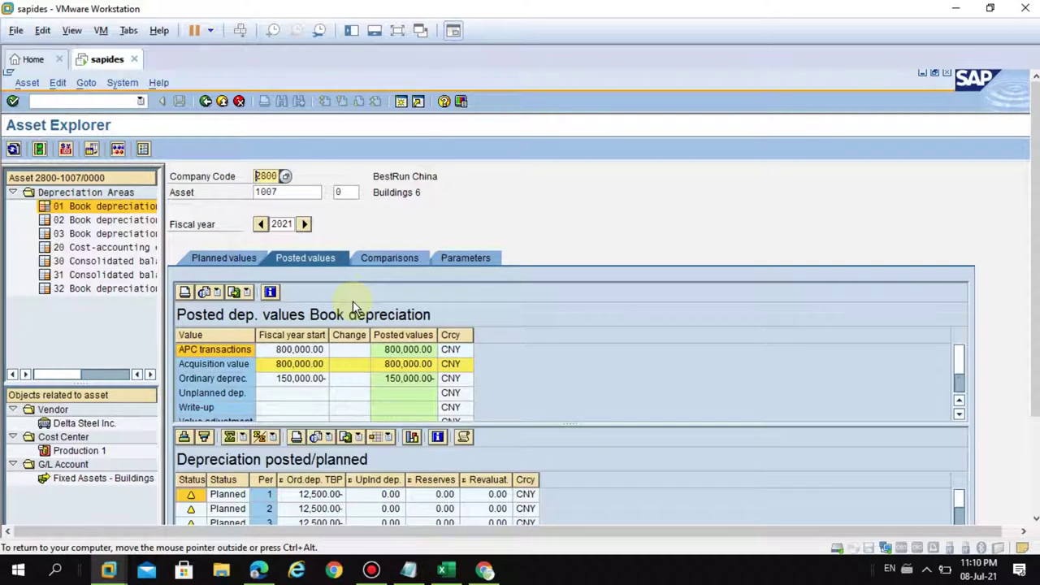
click(261, 224)
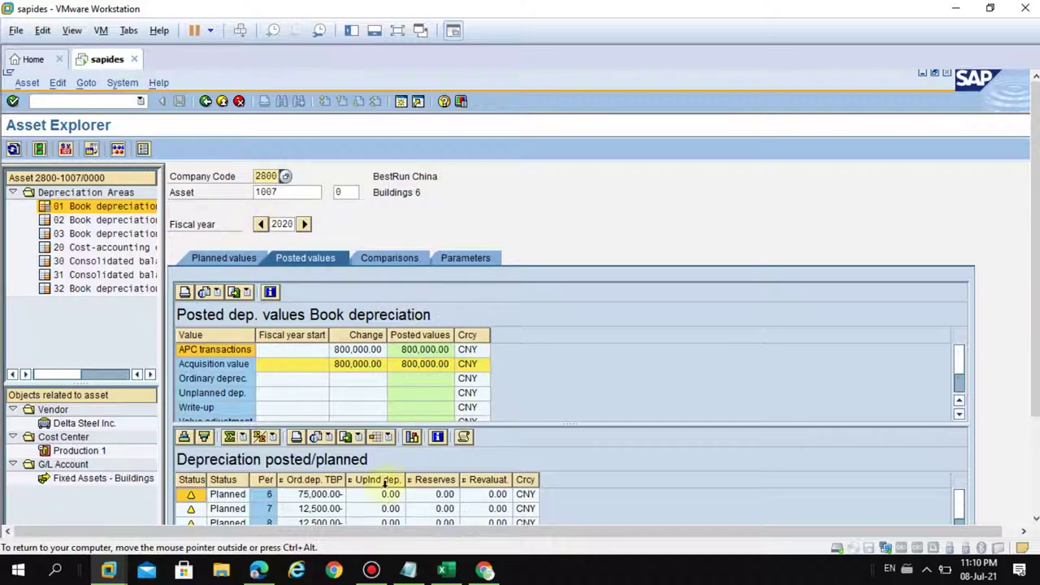
click(316, 497)
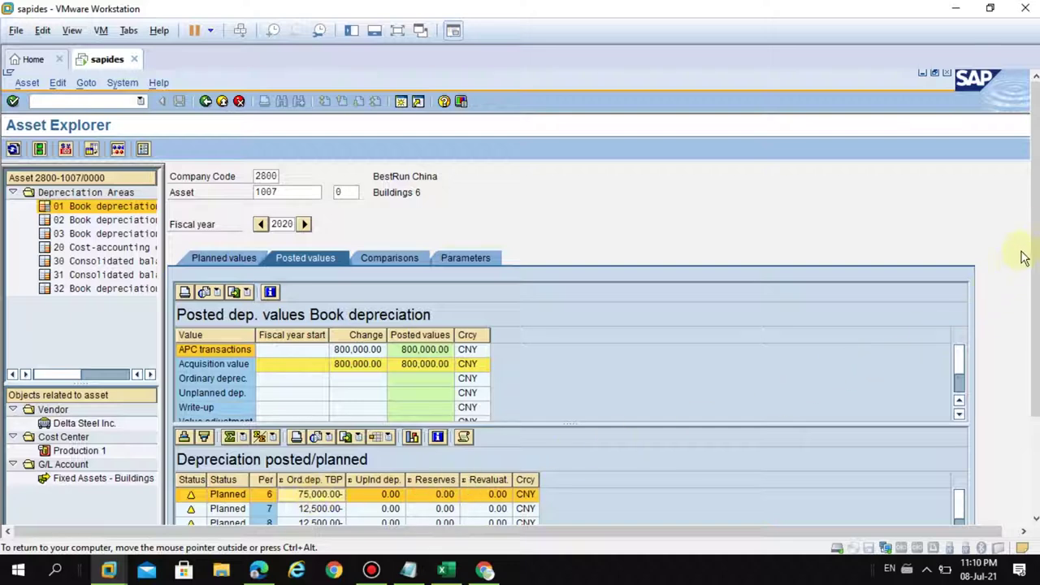
Show the virtual machine full screen and enlarge the posted/planned depreciation list and the depreciation areas tree.
click(397, 30)
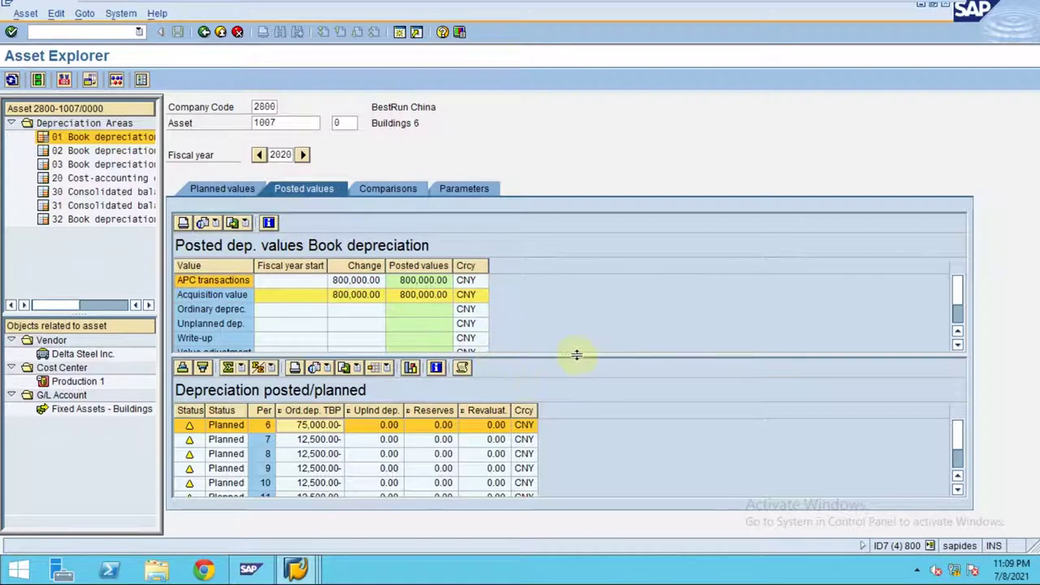
drag(576, 356, 563, 331)
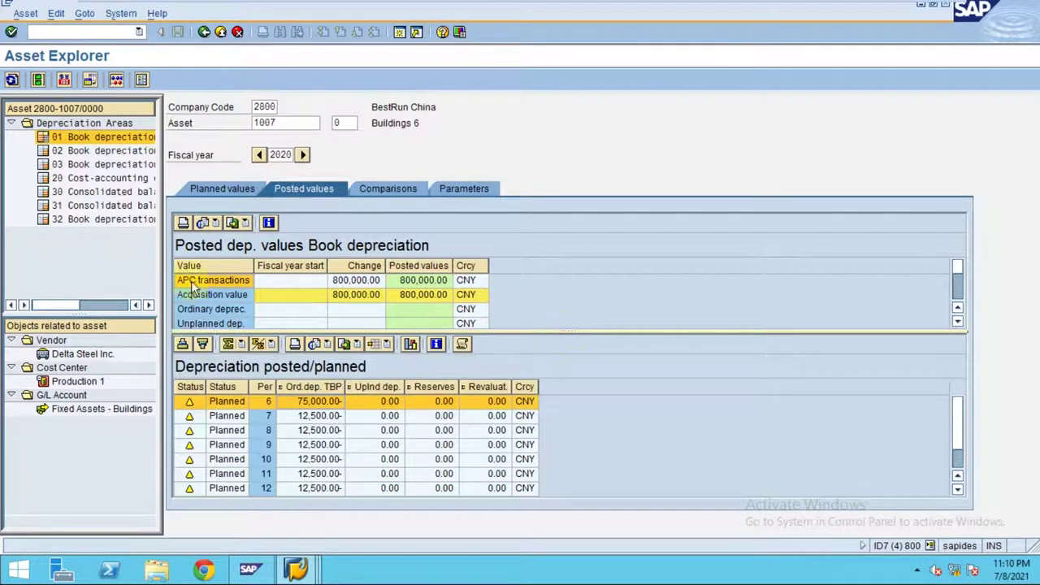
drag(163, 268, 333, 264)
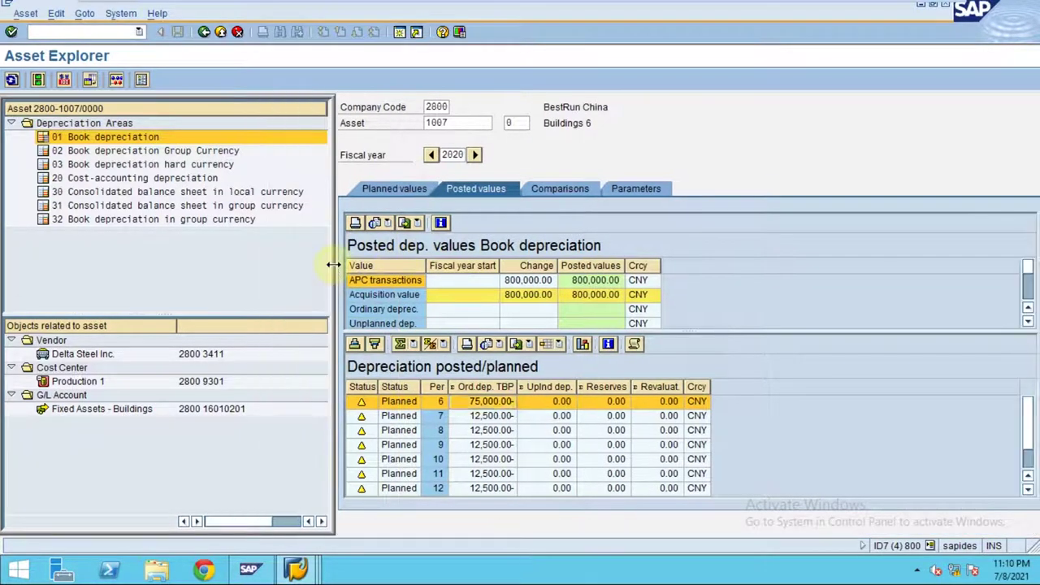
Check the asset value date of the external asset acquisition in the planned values for fiscal year 2020.
click(392, 188)
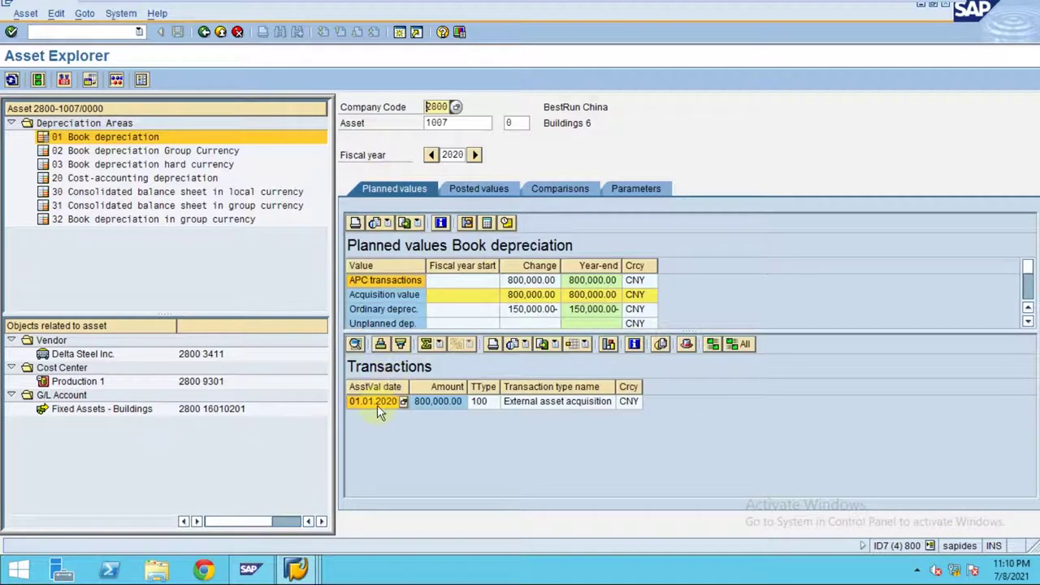
click(377, 405)
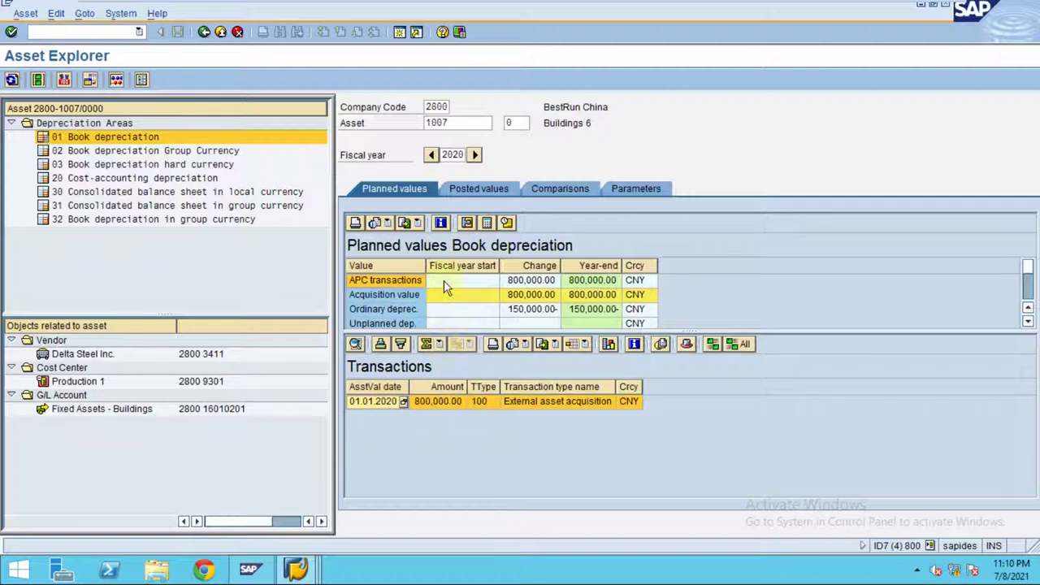
click(453, 439)
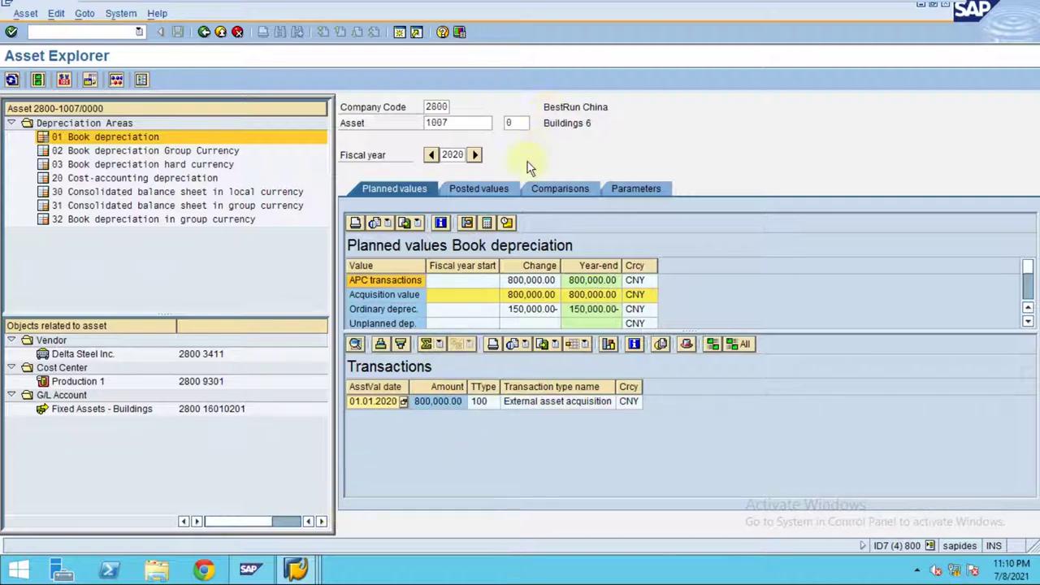
Open a second session, leave the document display, and start the Asset Explorer there for asset 1007 in fiscal year 2020.
click(400, 31)
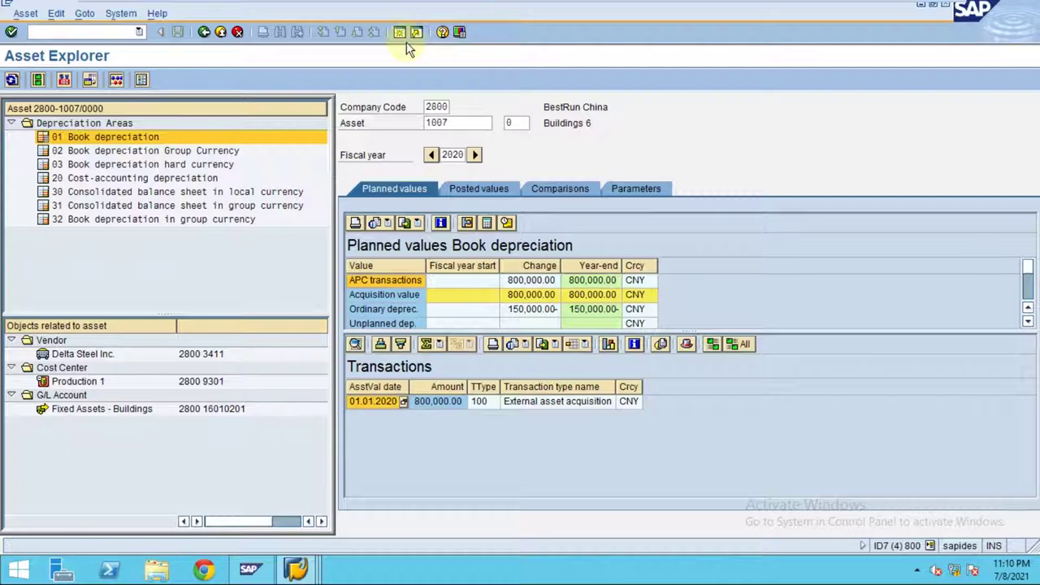
key(F3)
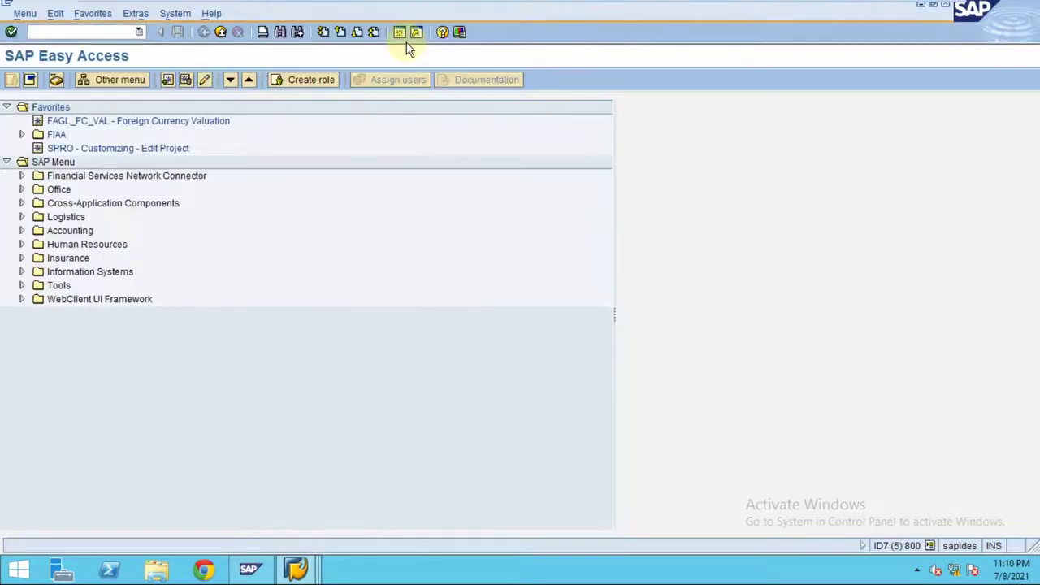
key(Return)
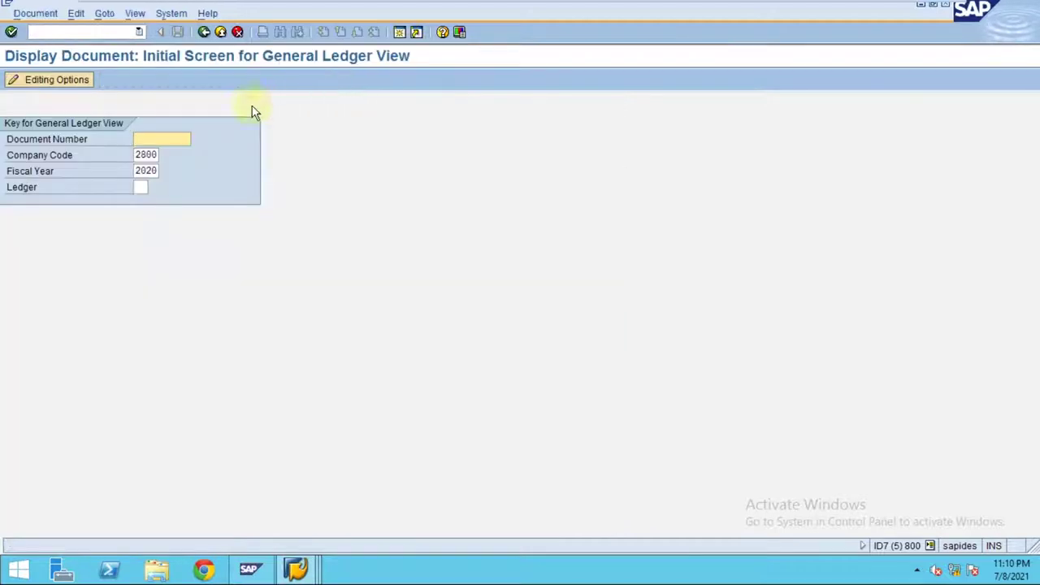
click(205, 32)
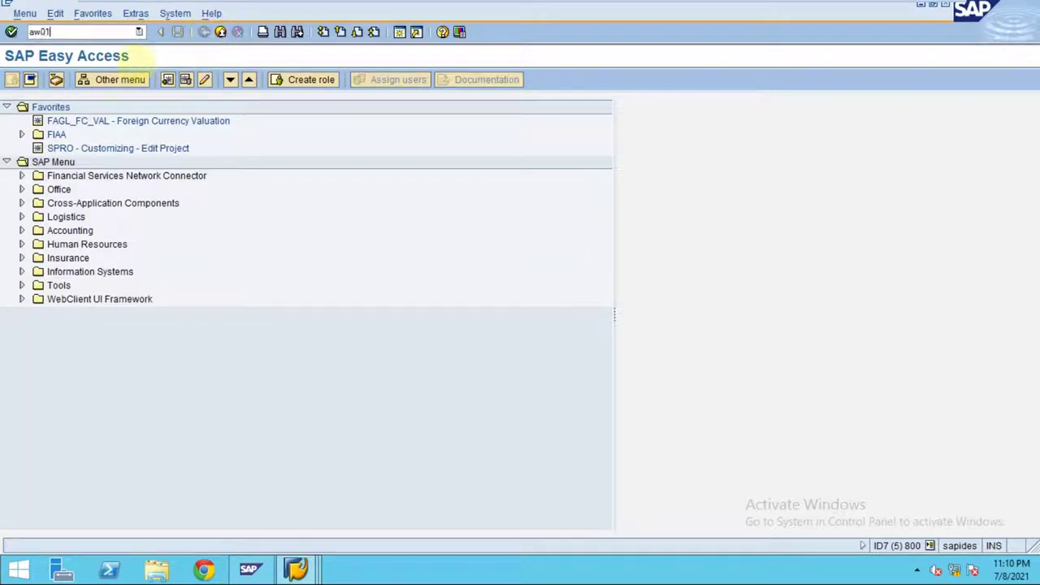
key(Return)
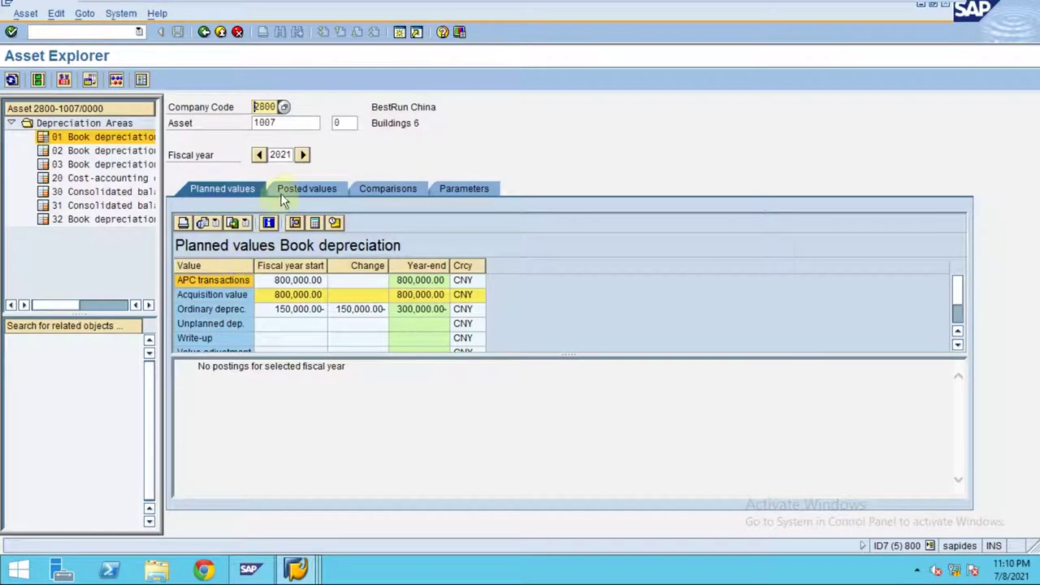
click(260, 155)
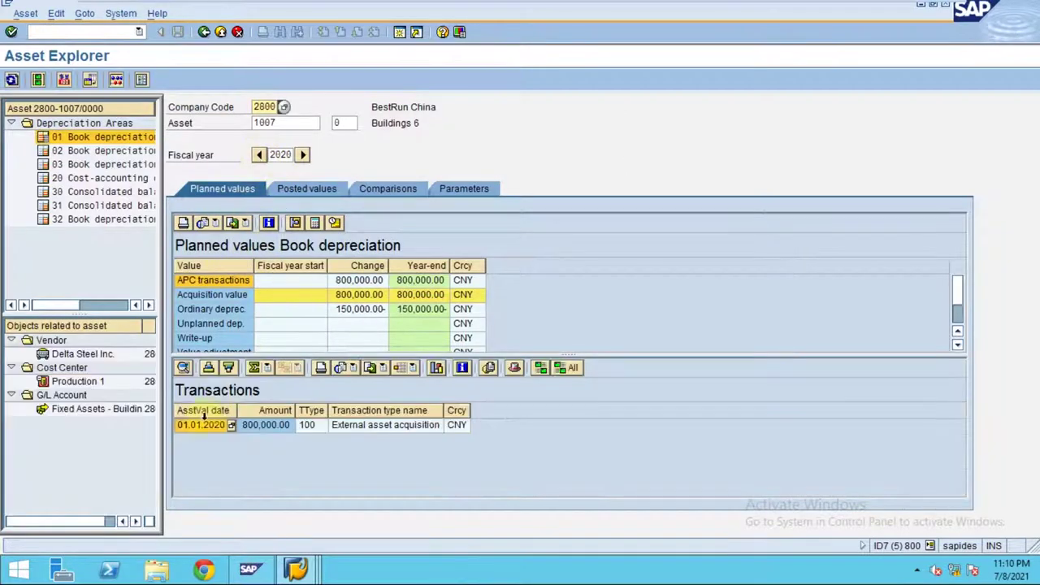
Open the accounting document of the external asset acquisition and place its reduced window beside the first session's transaction list.
double_click(202, 428)
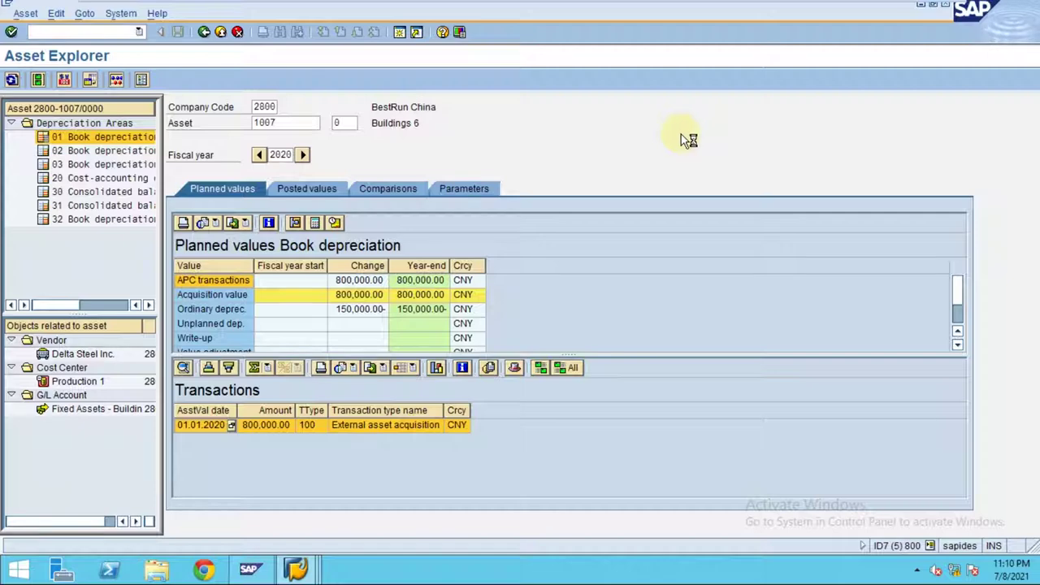
mouse_move(587, 7)
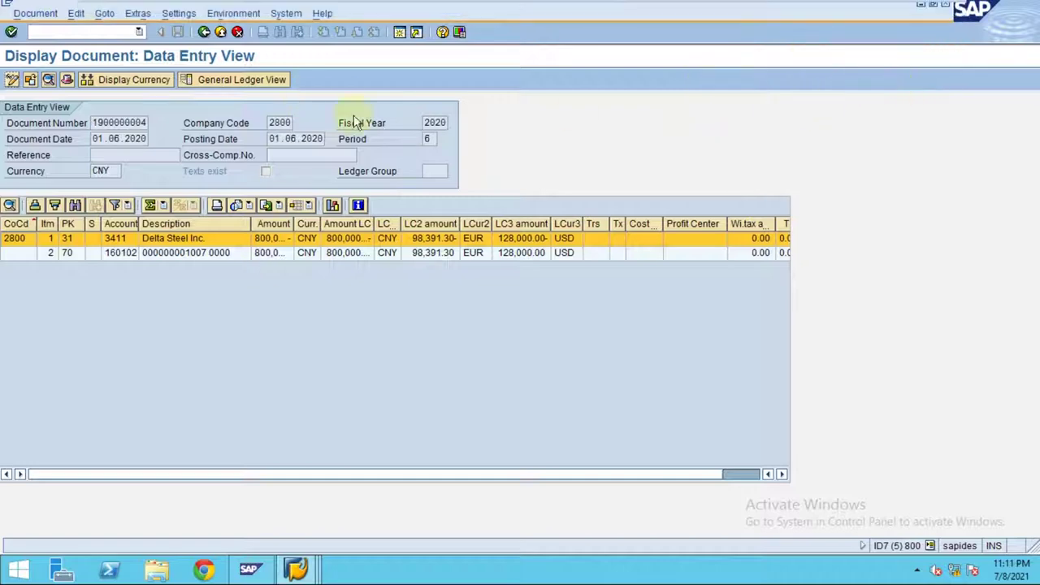
click(935, 11)
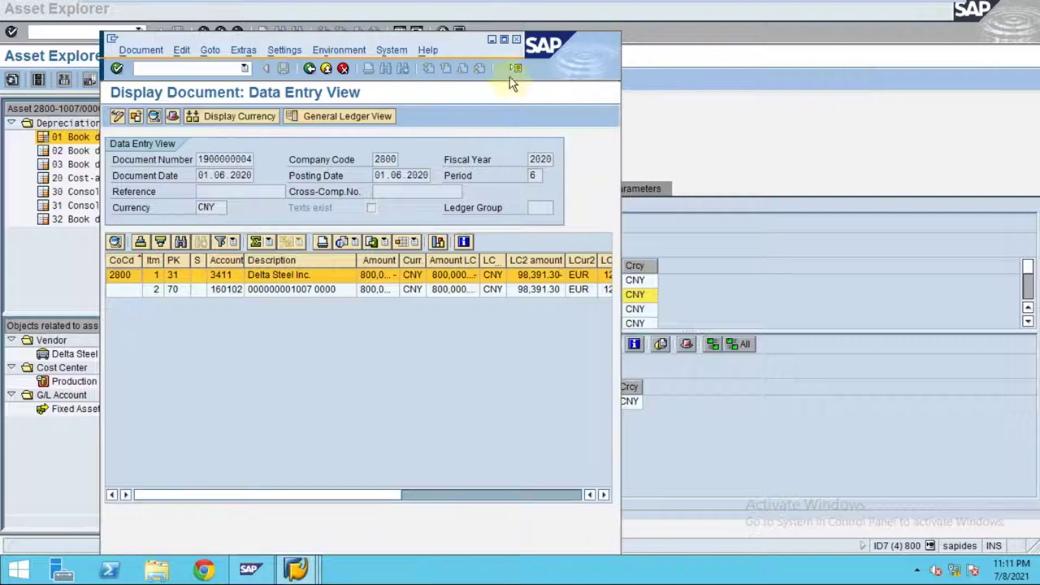
drag(455, 46, 172, 132)
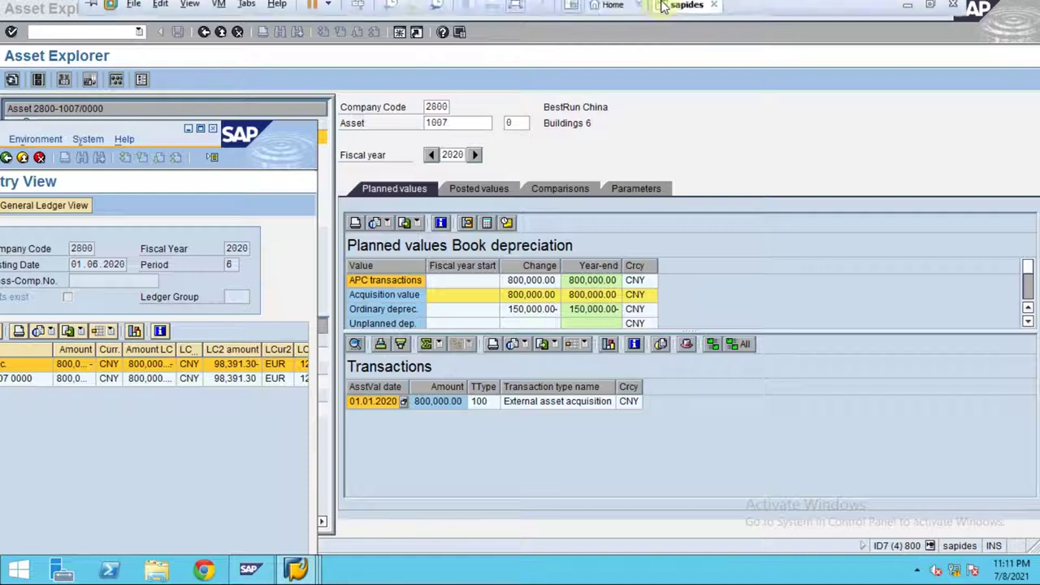
click(660, 7)
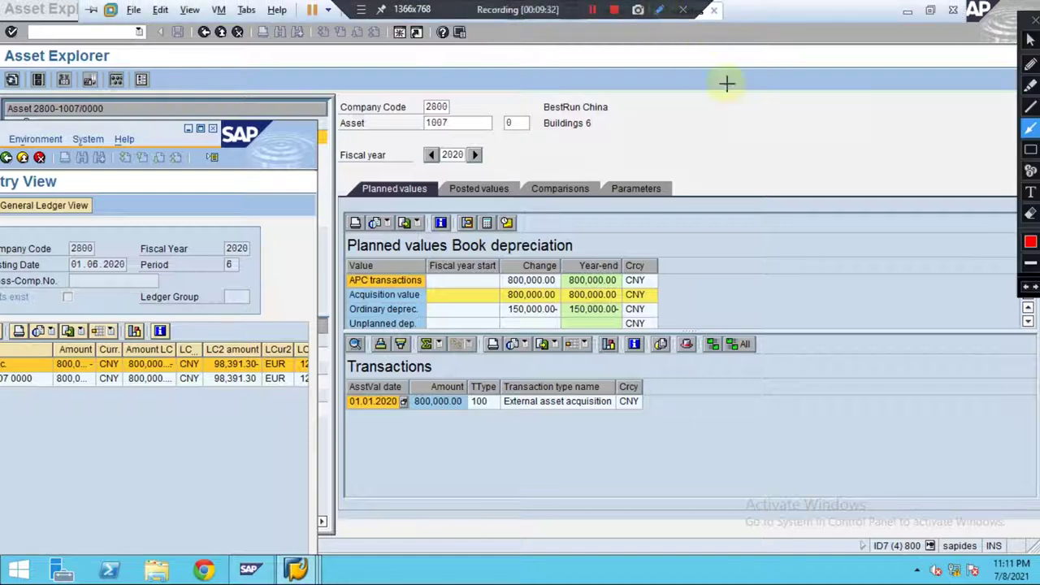
click(1030, 151)
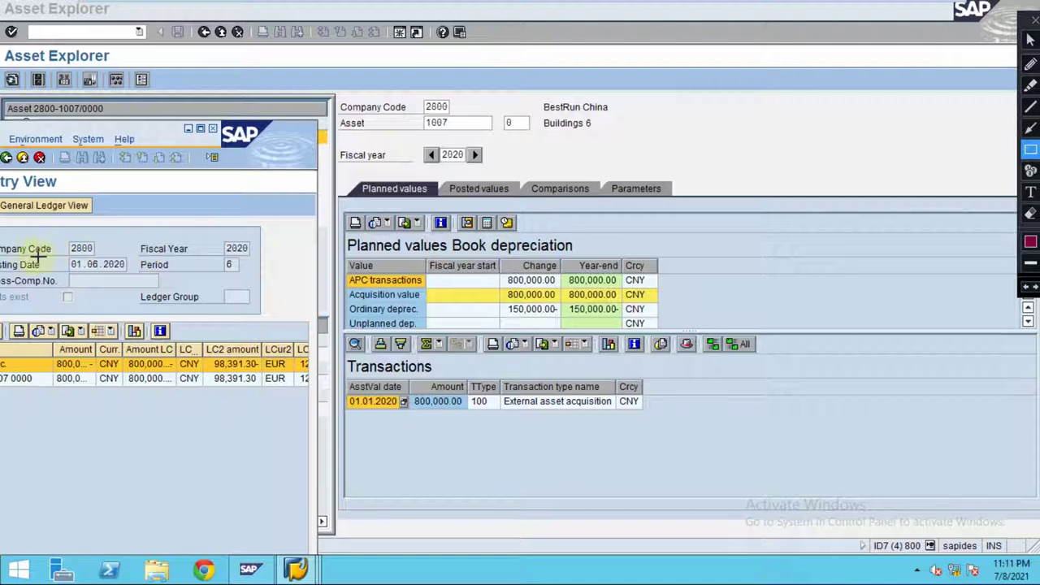
drag(60, 256, 137, 277)
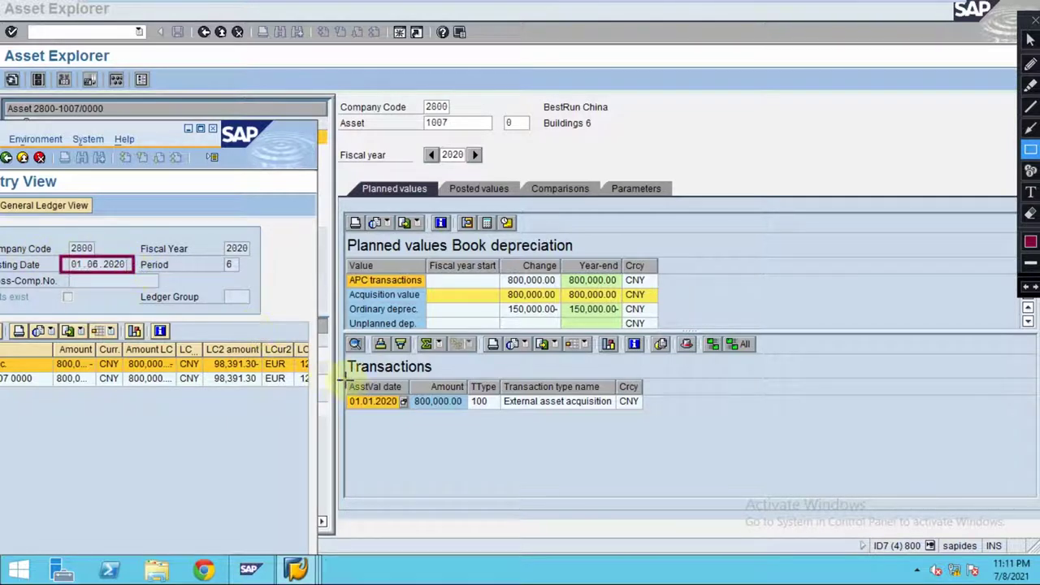
mouse_move(345, 379)
mouse_down()
mouse_move(366, 402)
mouse_move(411, 412)
mouse_up()
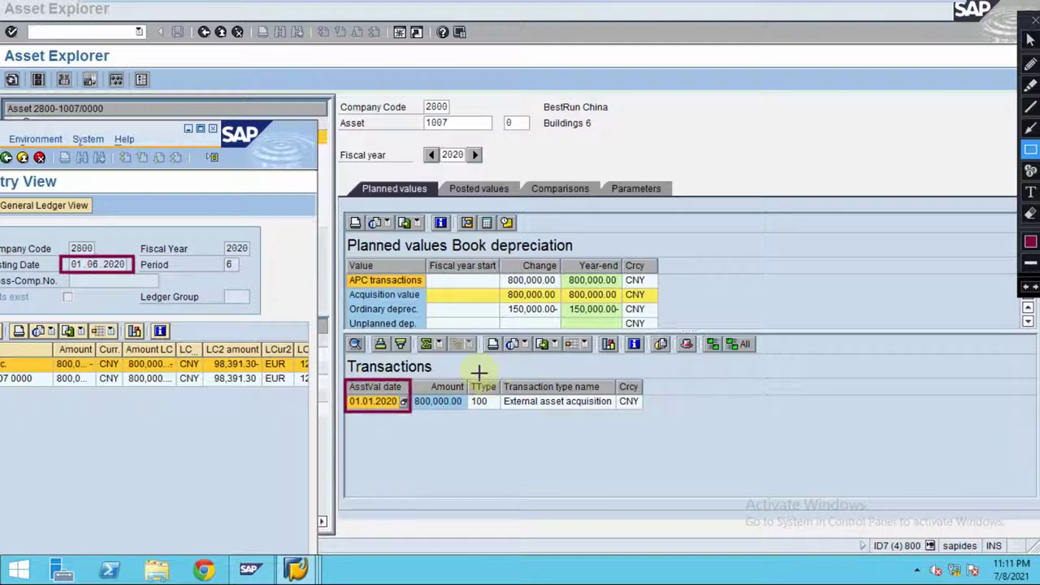
key(Escape)
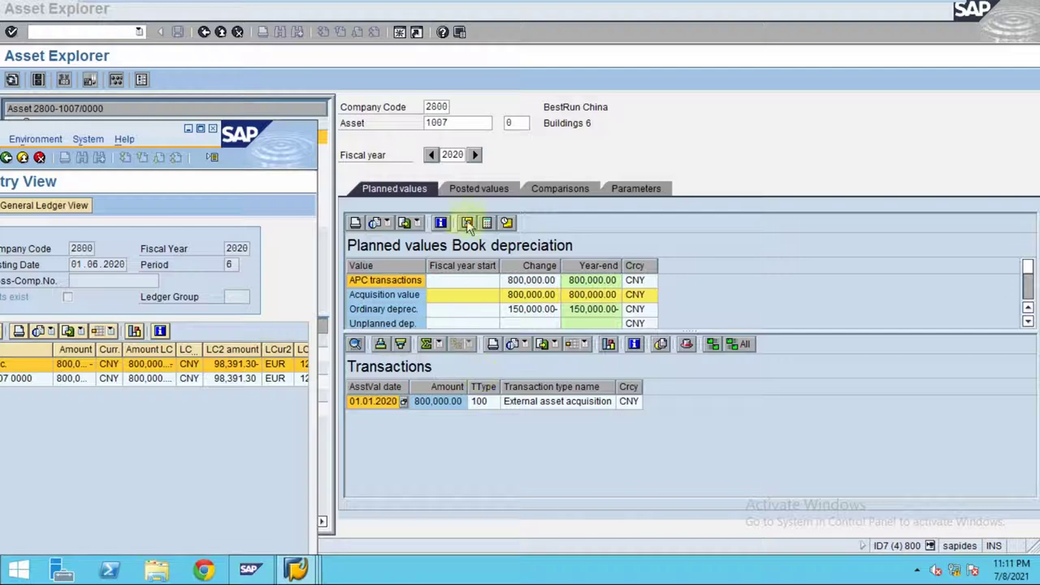
Show asset 1007's posted values for 2020 and outline the period 6 planned depreciation row with a rectangle.
click(470, 187)
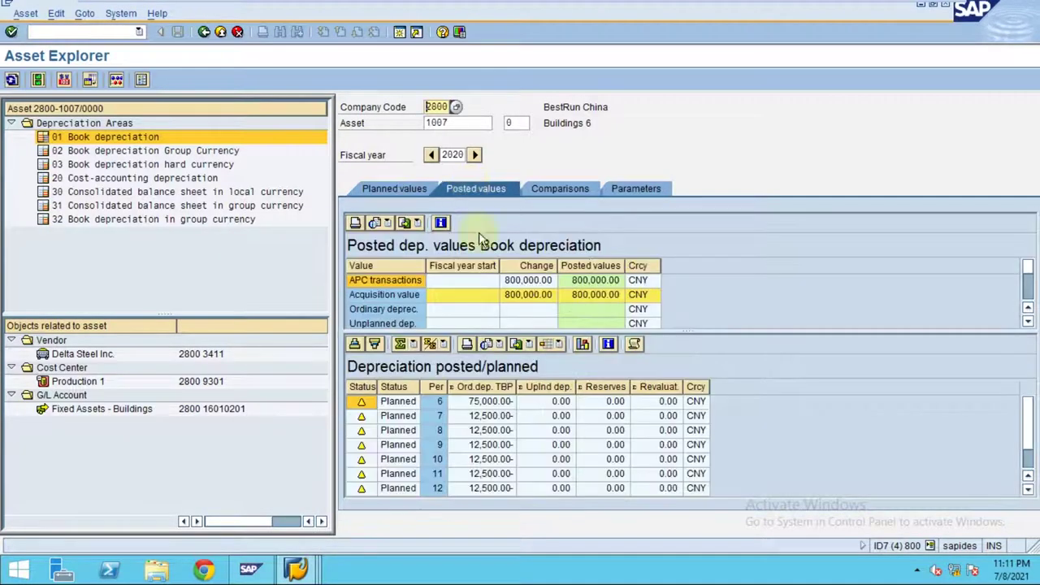
click(461, 402)
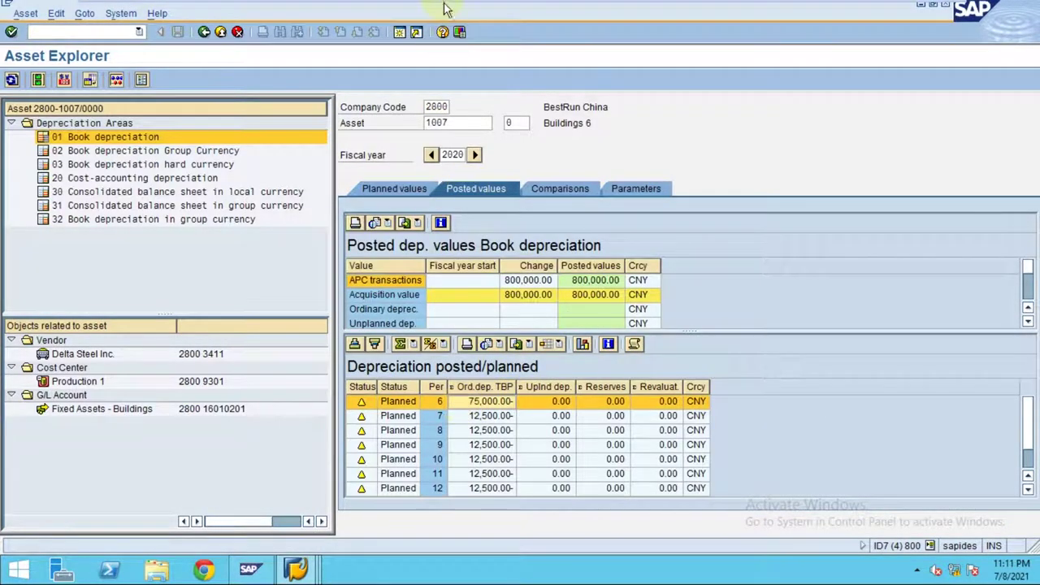
mouse_move(444, 7)
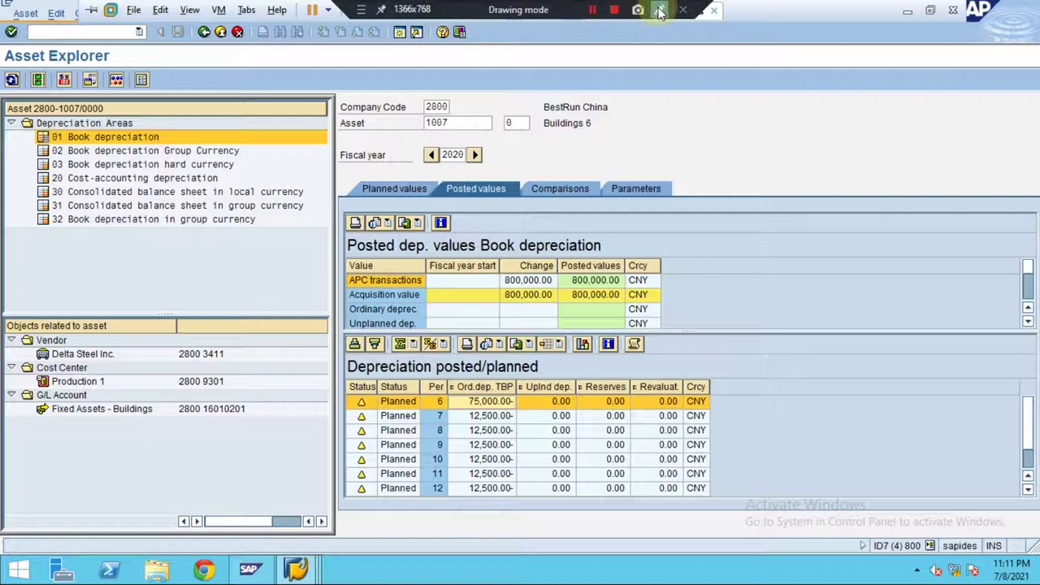
click(660, 11)
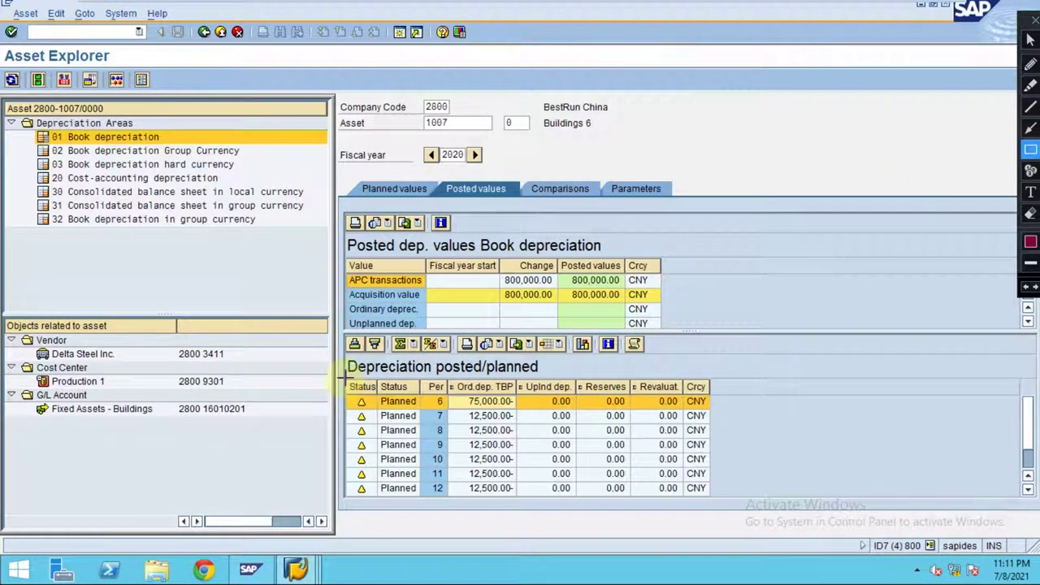
drag(345, 378, 515, 415)
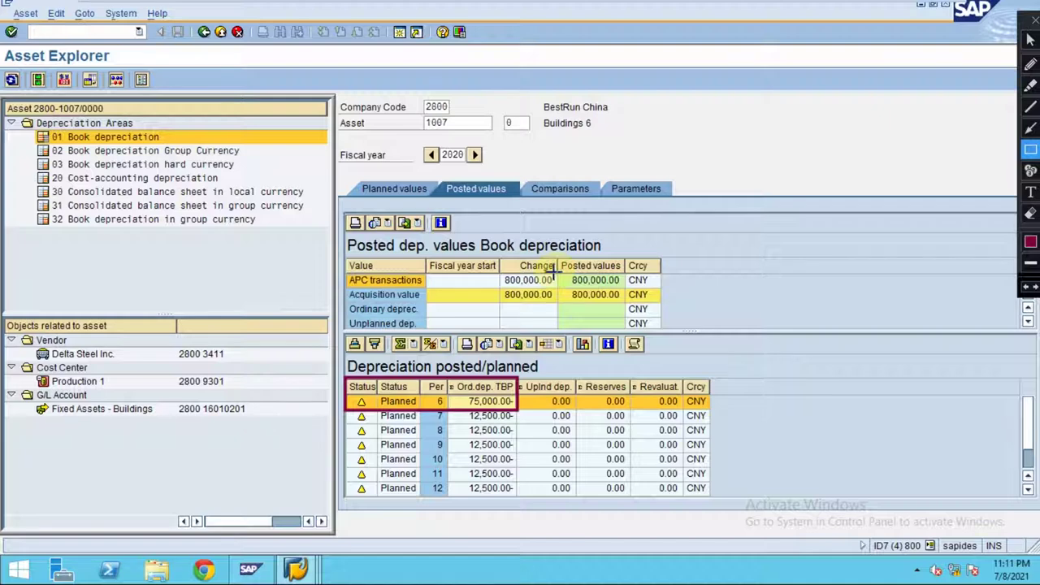
Show the 2020 to 2025 depreciation comparison and dock the virtual machine window to half the screen with a narrower depreciation areas tree.
click(549, 189)
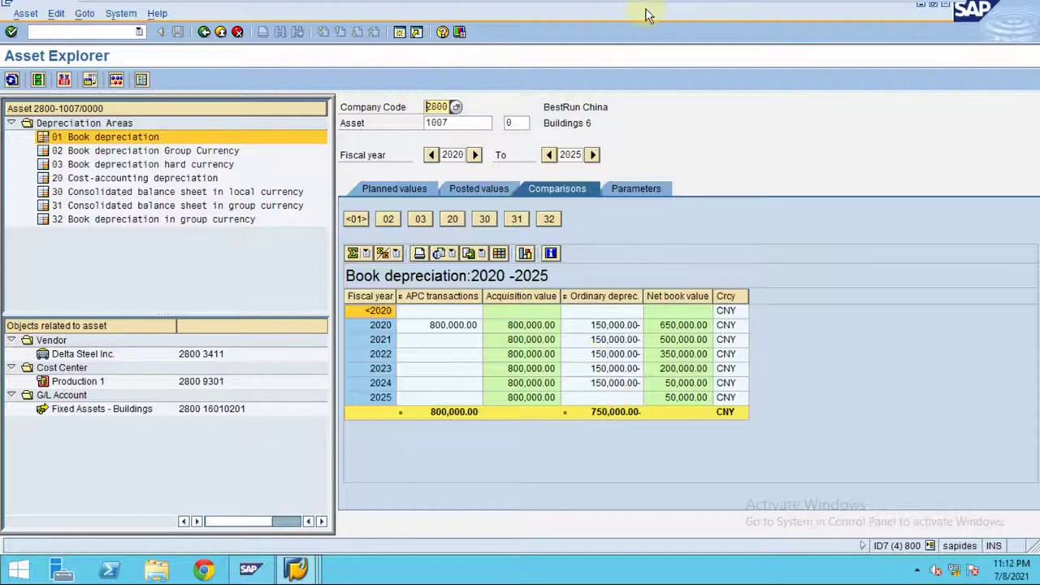
mouse_move(650, 7)
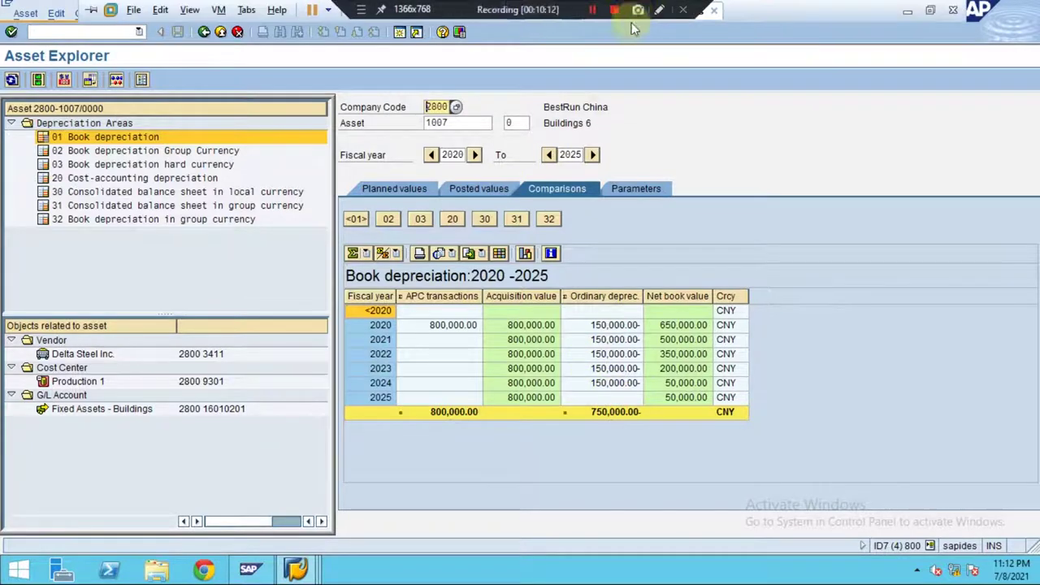
click(516, 10)
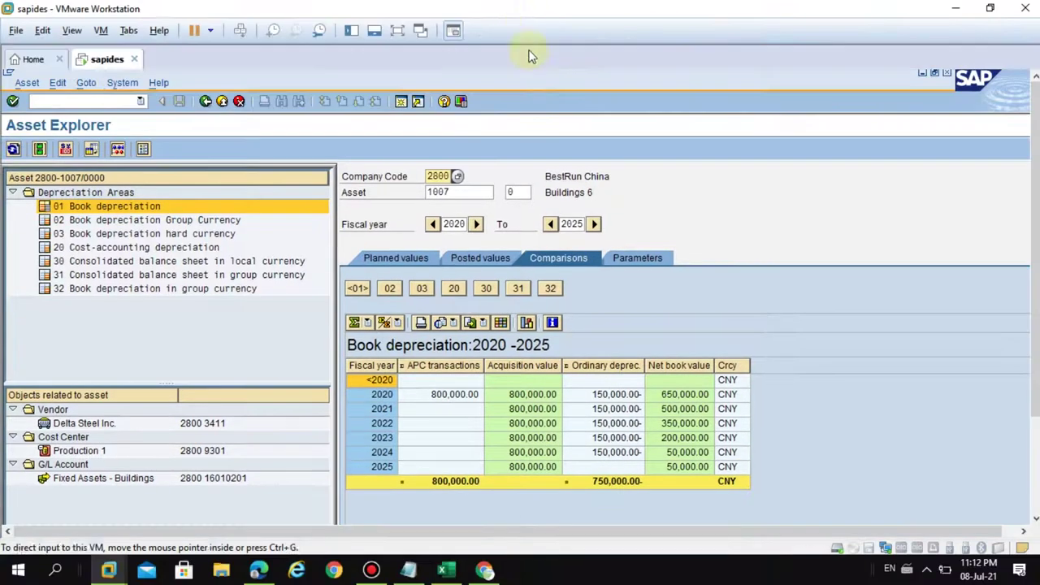
drag(665, 12, 7, 166)
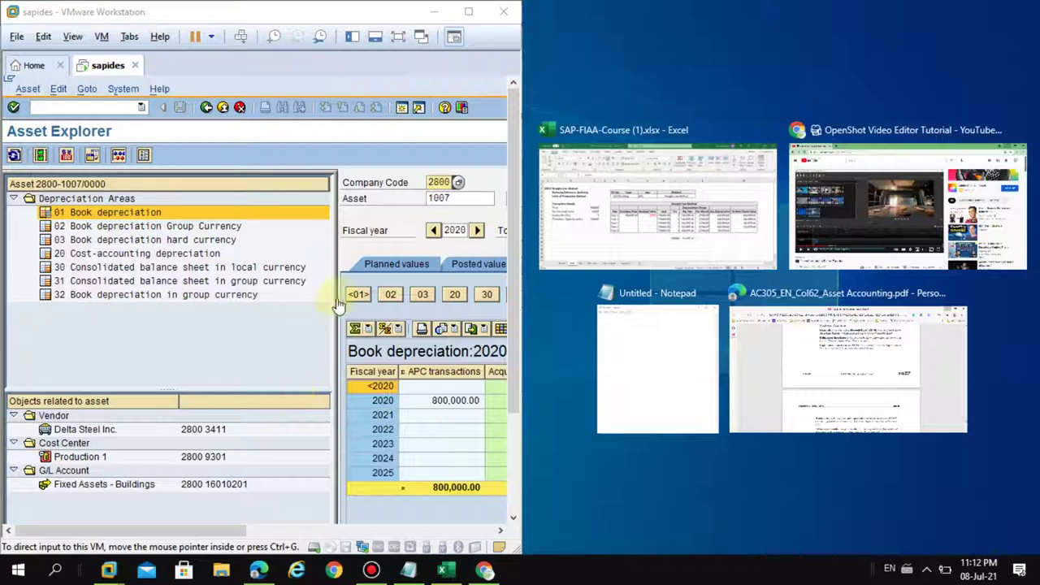
click(333, 303)
drag(335, 301, 107, 291)
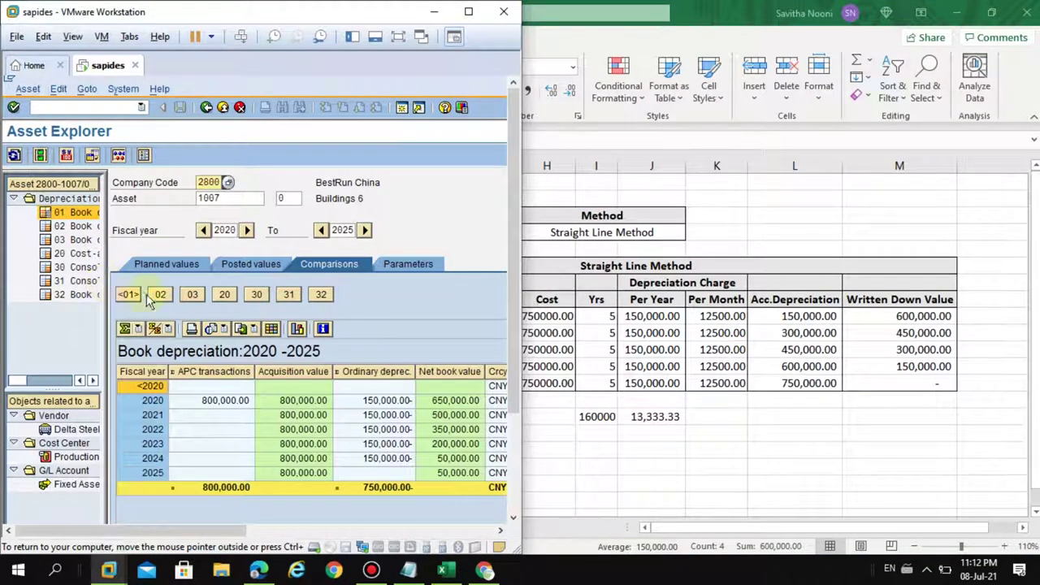
Bring up the Excel straight-line sheet, select the Year 1 accumulated depreciation, and turn the workbook into a floating window.
click(724, 15)
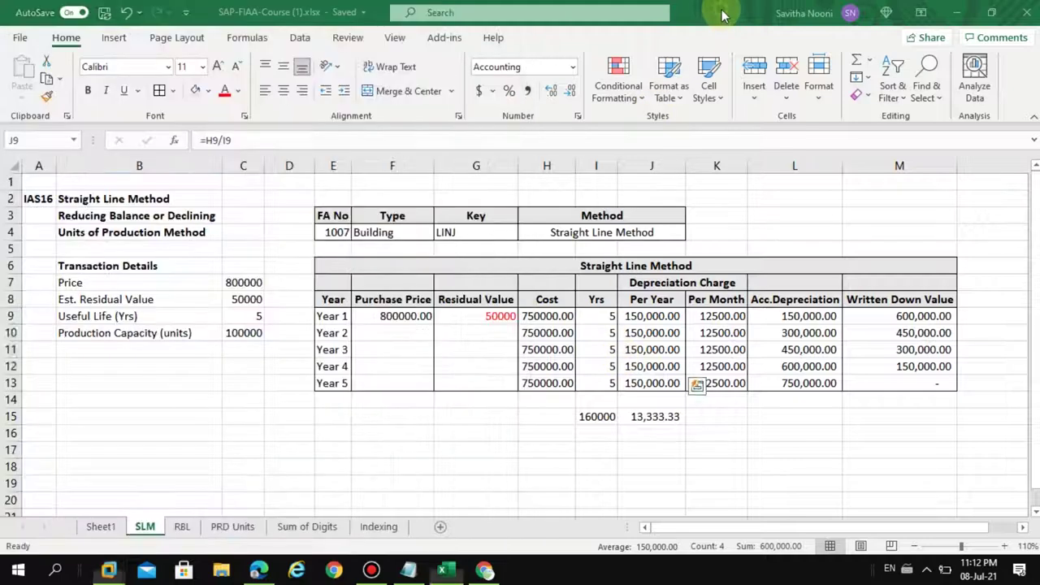
click(915, 547)
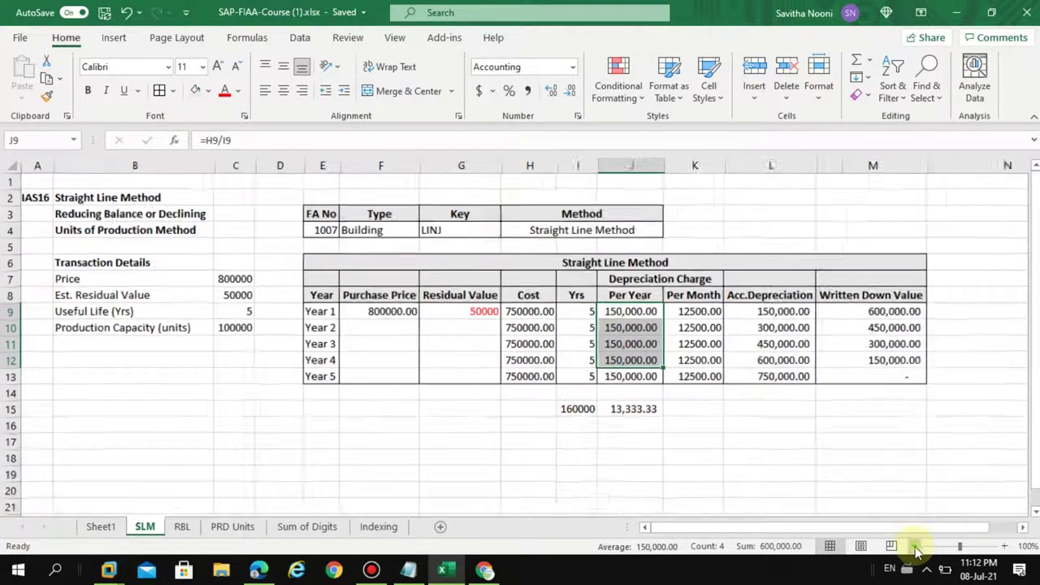
click(915, 547)
click(707, 302)
double_click(708, 11)
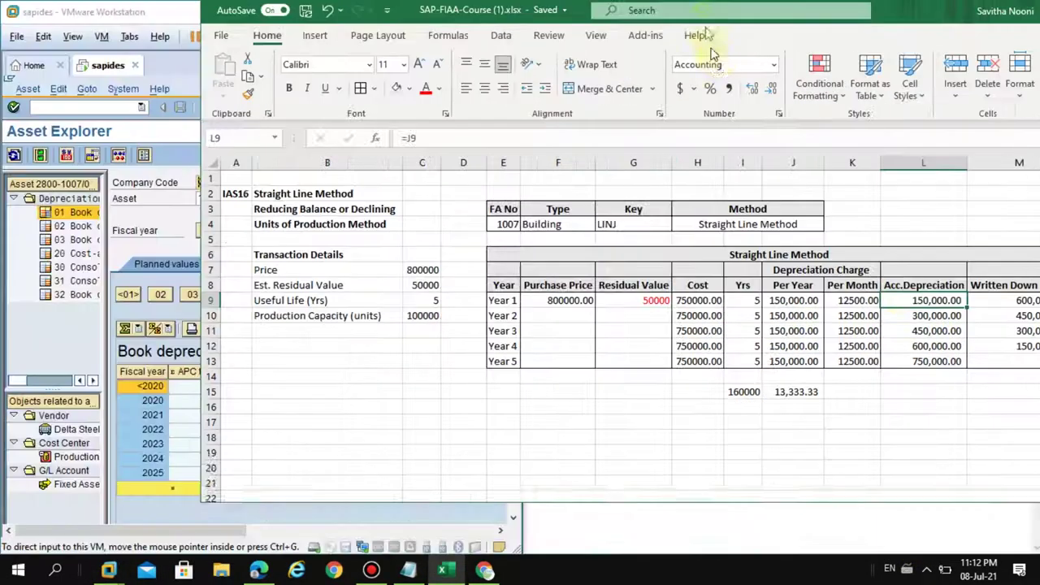
drag(712, 11, 689, 45)
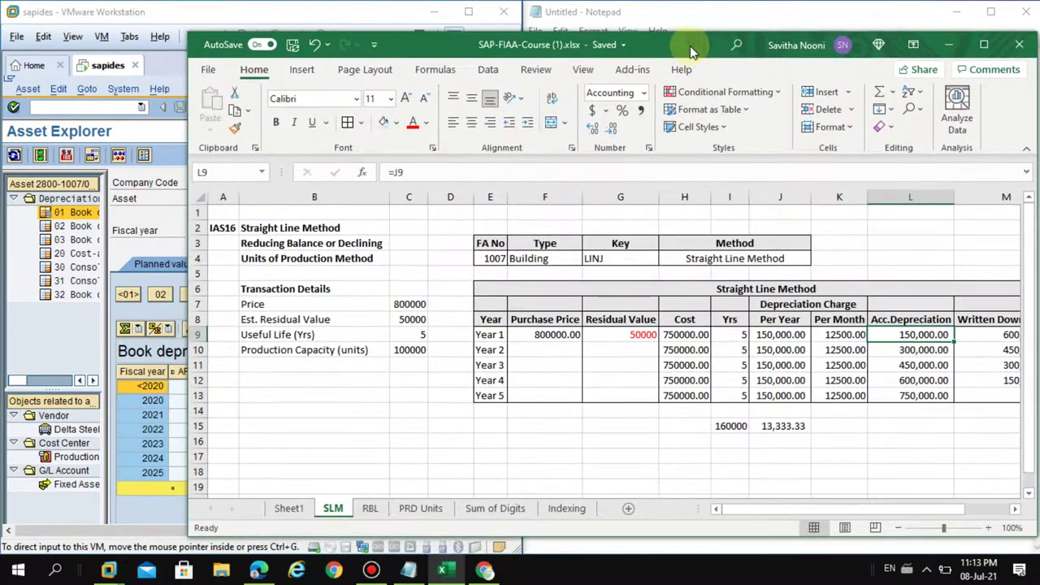
Move the workbook window lower and bring all columns of the SAP book depreciation comparison into view.
click(373, 20)
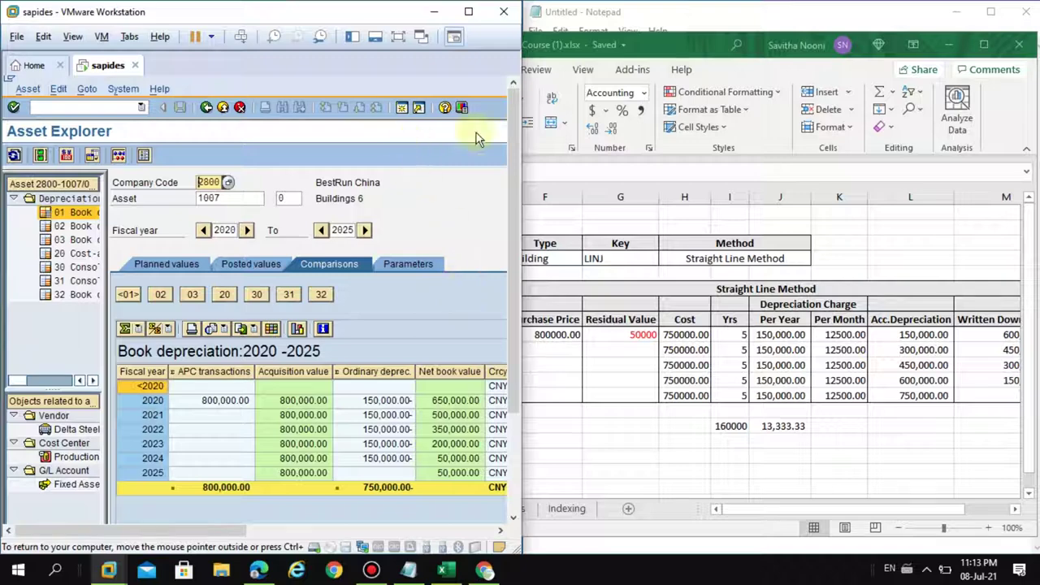
drag(691, 41, 682, 115)
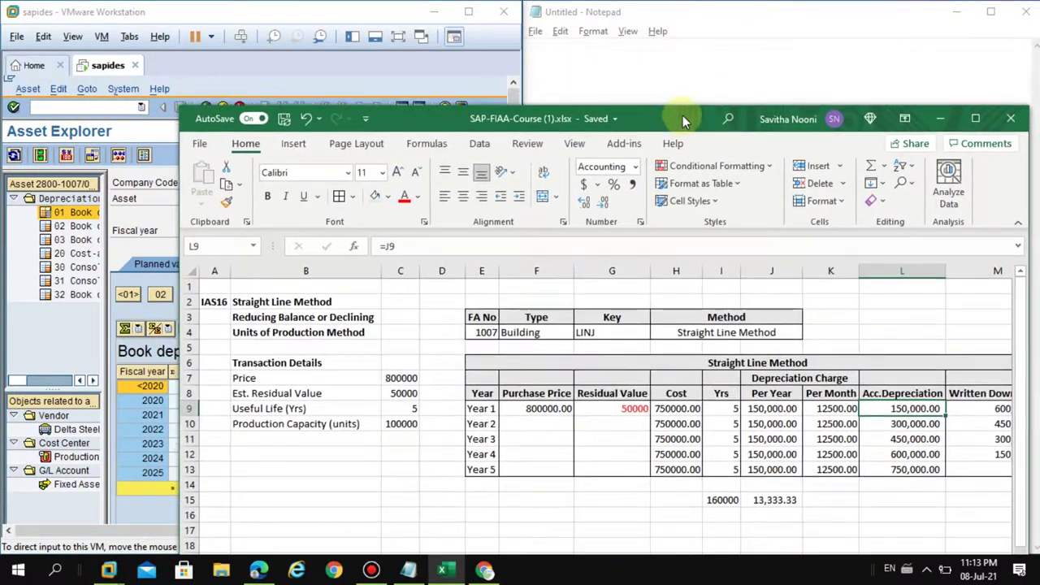
click(417, 65)
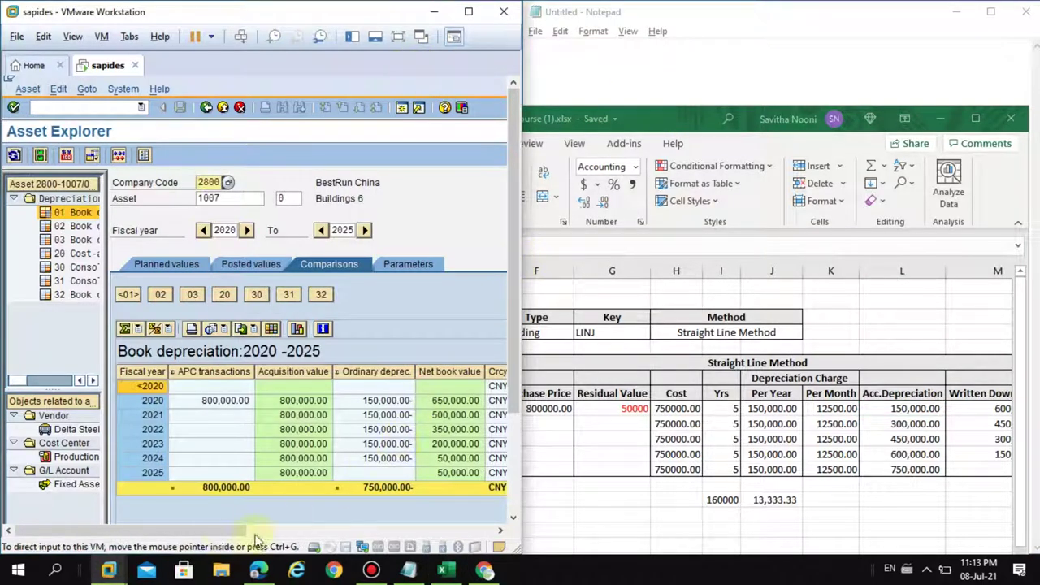
drag(217, 536, 248, 536)
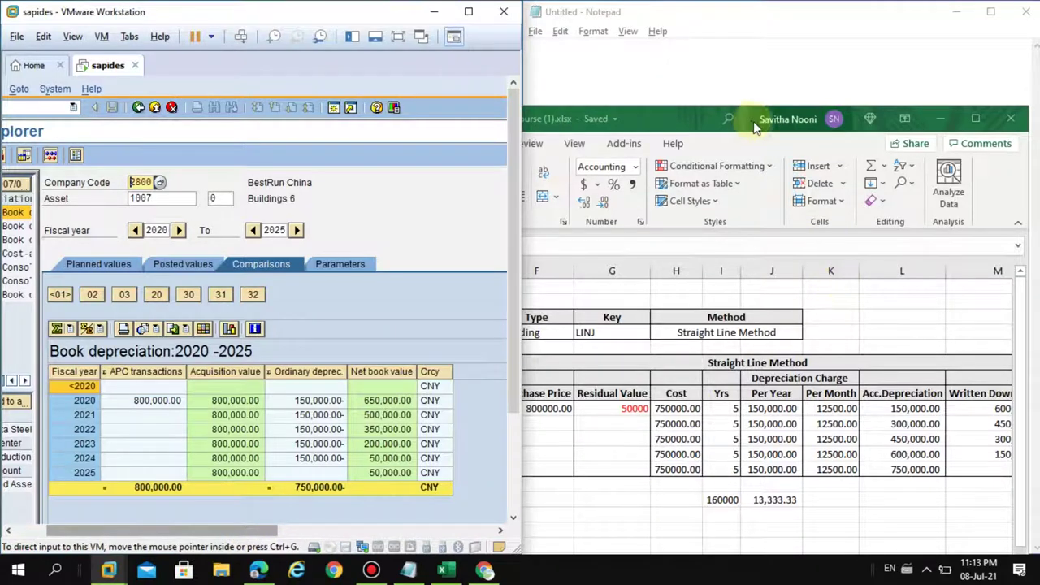
Place the Excel table, including its Written Down Value column, beside the SAP comparison and bring the virtual machine to the front.
drag(749, 122, 689, 80)
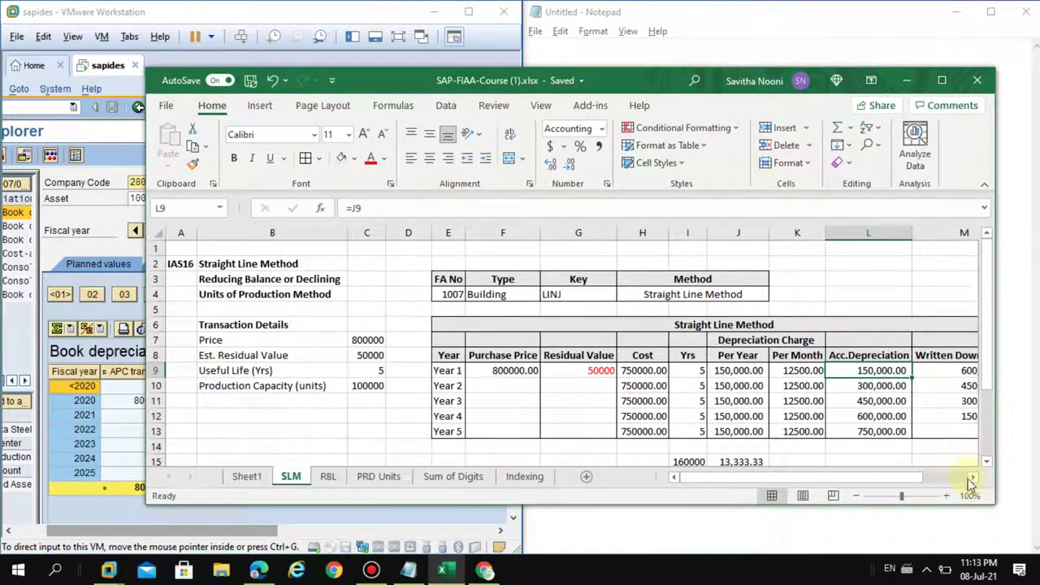
click(971, 478)
click(972, 478)
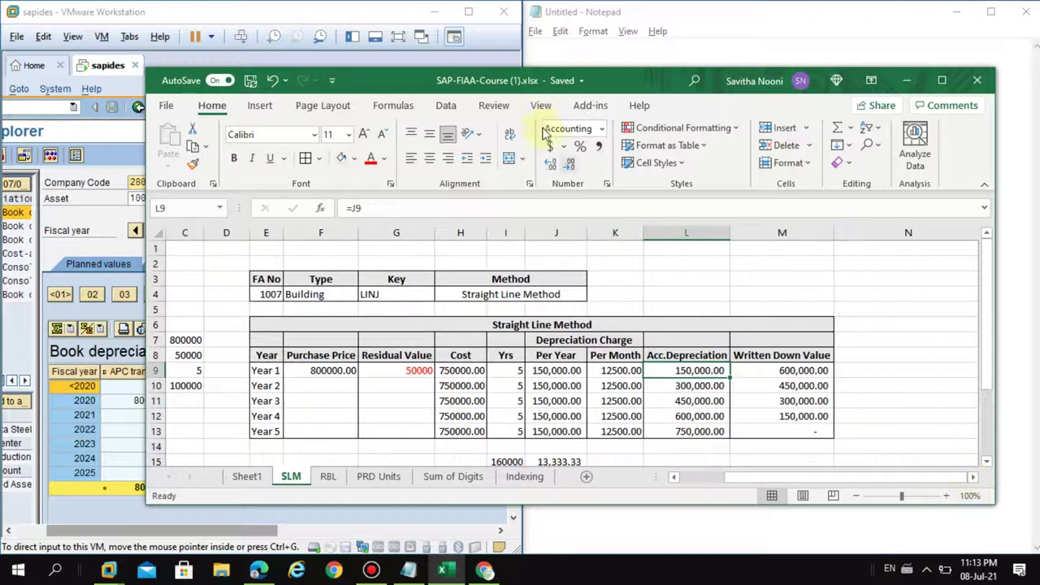
drag(585, 78, 715, 139)
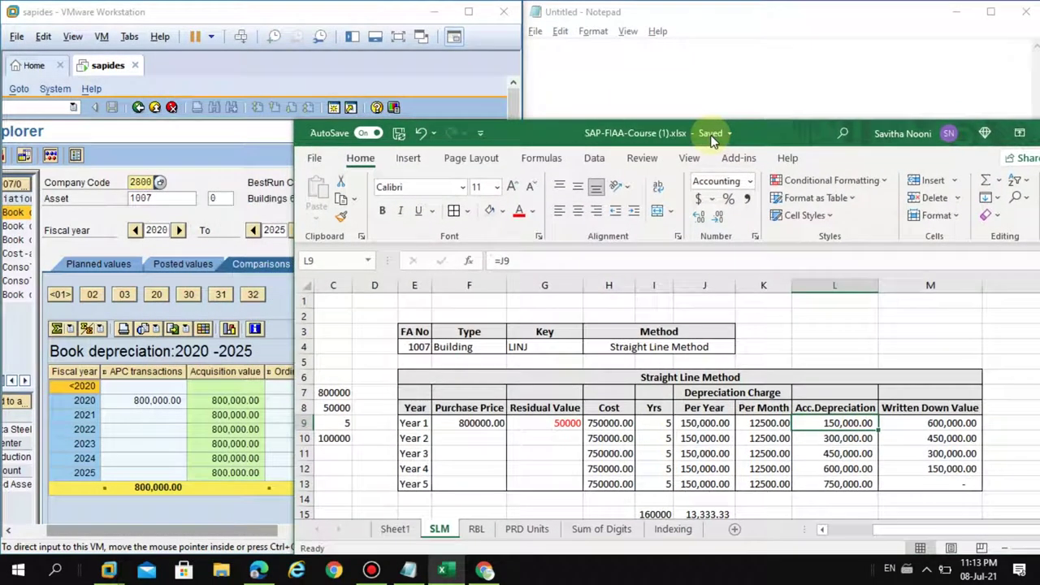
click(318, 17)
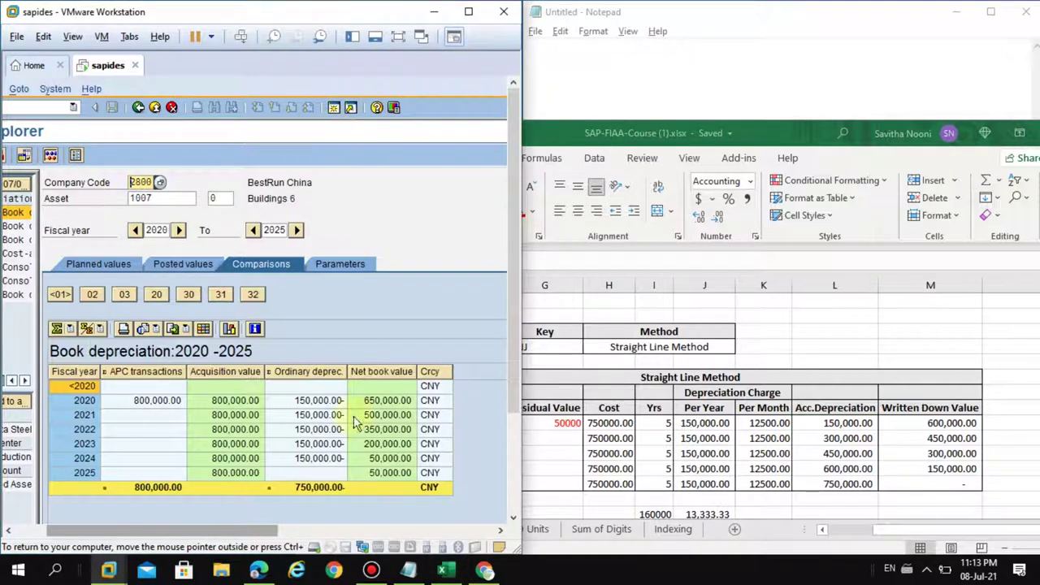
Select the 2024 net book value in SAP and draw a red arrow to it from Excel's 50000 residual value.
click(372, 458)
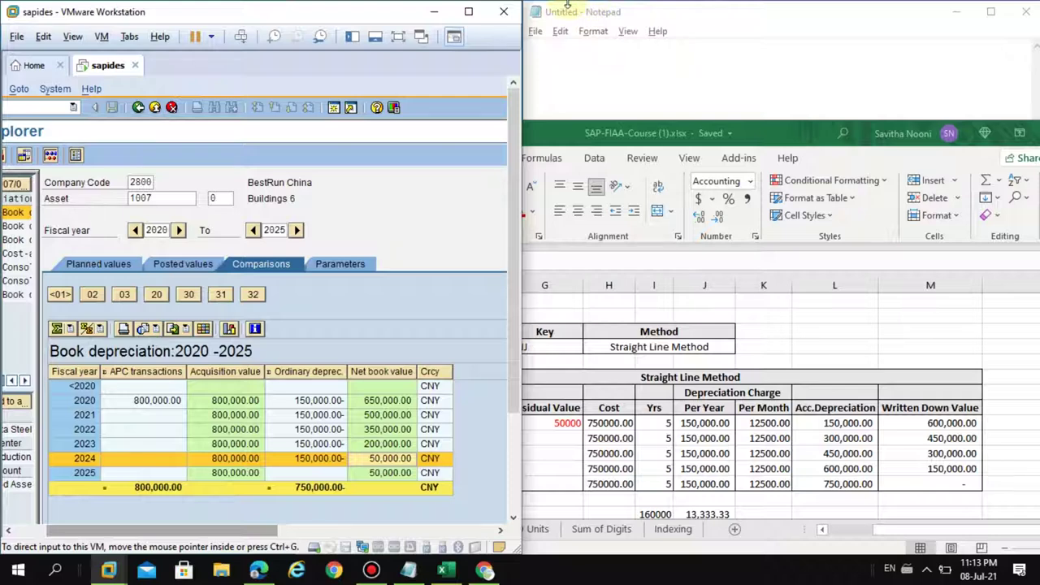
mouse_move(566, 6)
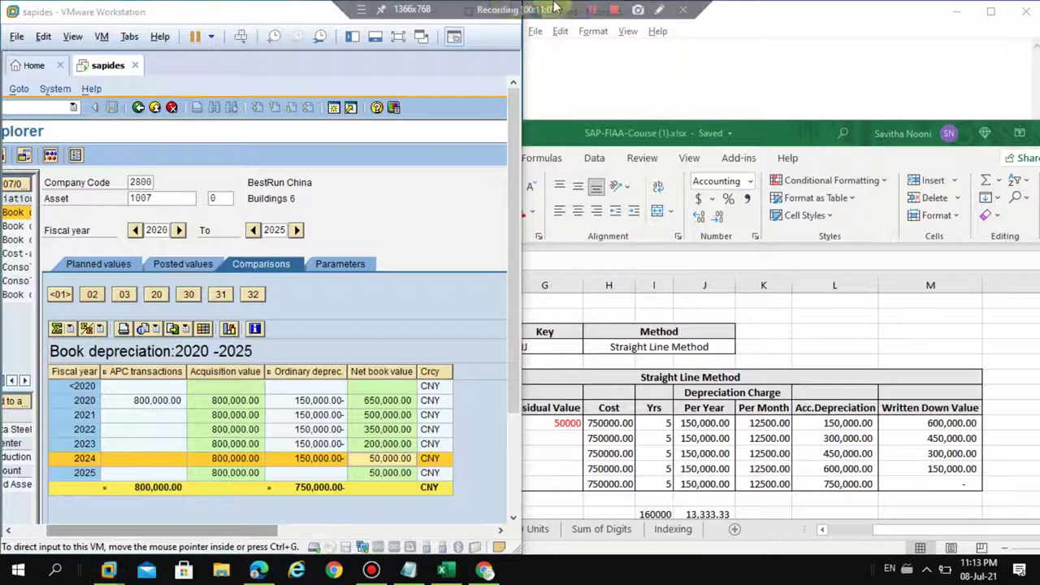
click(660, 10)
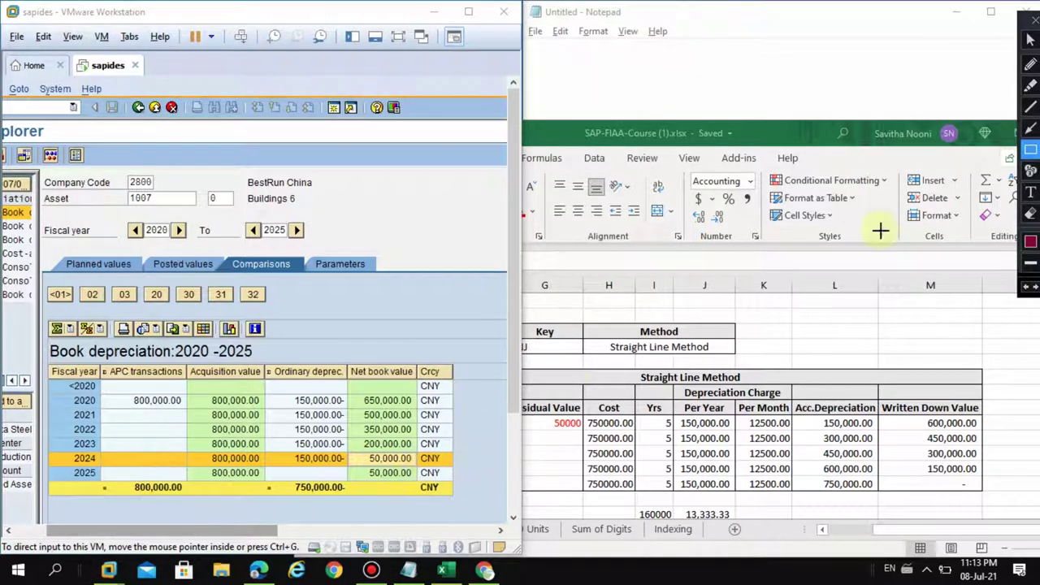
click(1031, 128)
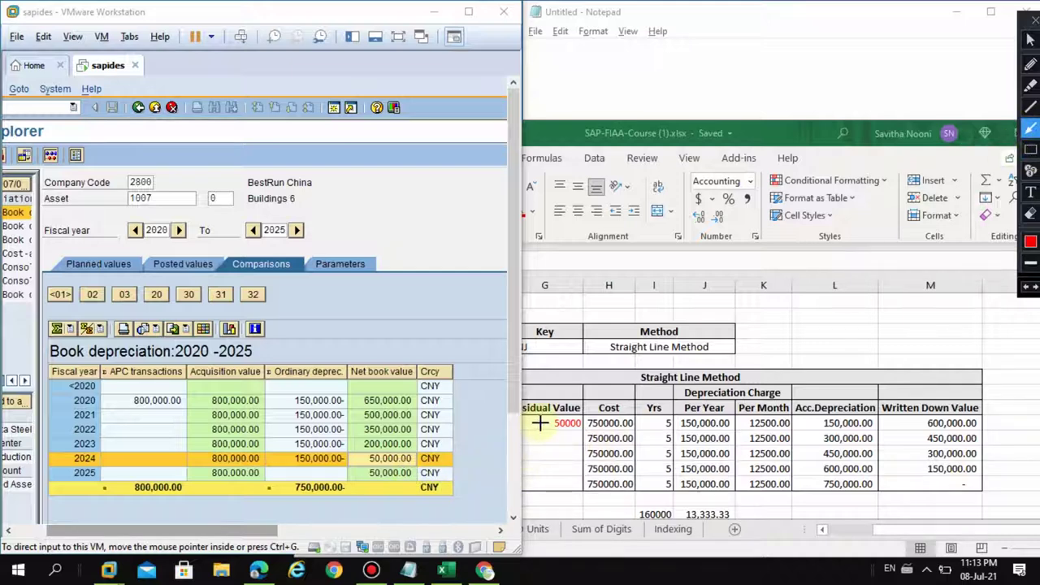
mouse_move(546, 423)
mouse_down()
mouse_move(449, 458)
mouse_move(413, 458)
mouse_up()
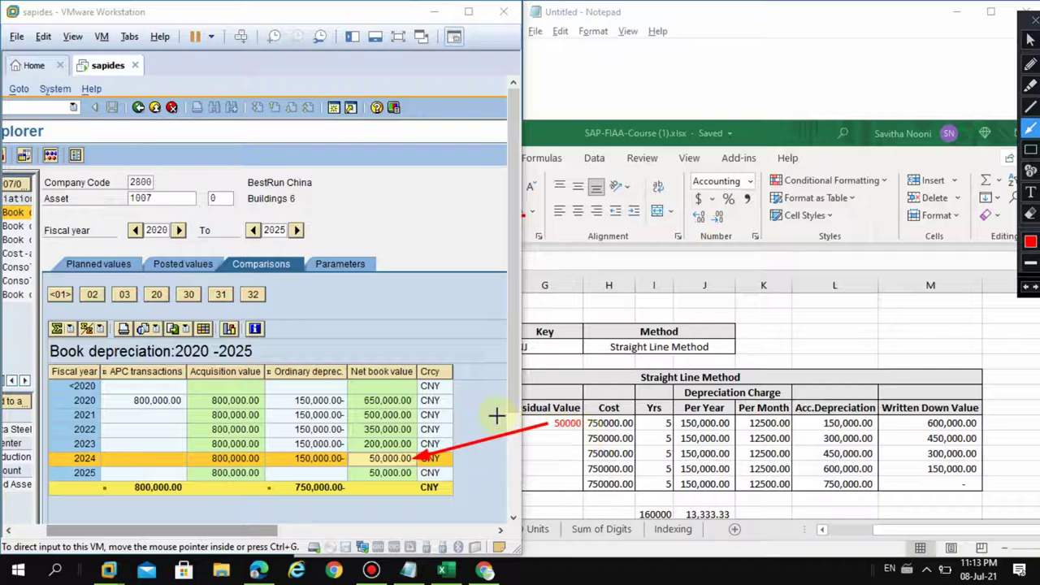
Outline Excel's Per Year column, SAP's ordinary depreciation column, and the Year 5 accumulated depreciation with rectangles for comparison.
click(1030, 150)
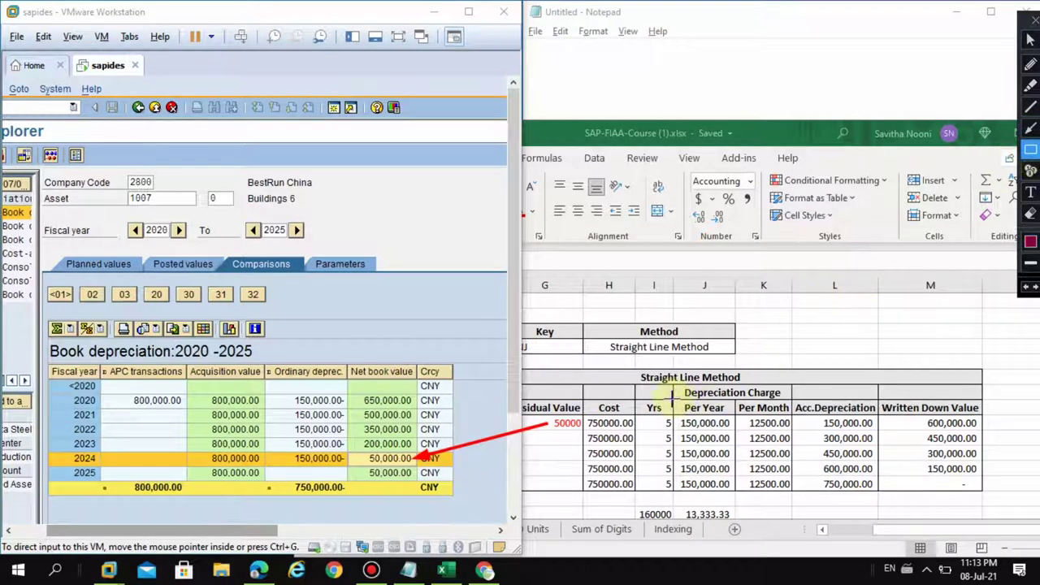
mouse_move(672, 398)
mouse_down()
mouse_move(724, 439)
mouse_move(745, 500)
mouse_move(737, 494)
mouse_up()
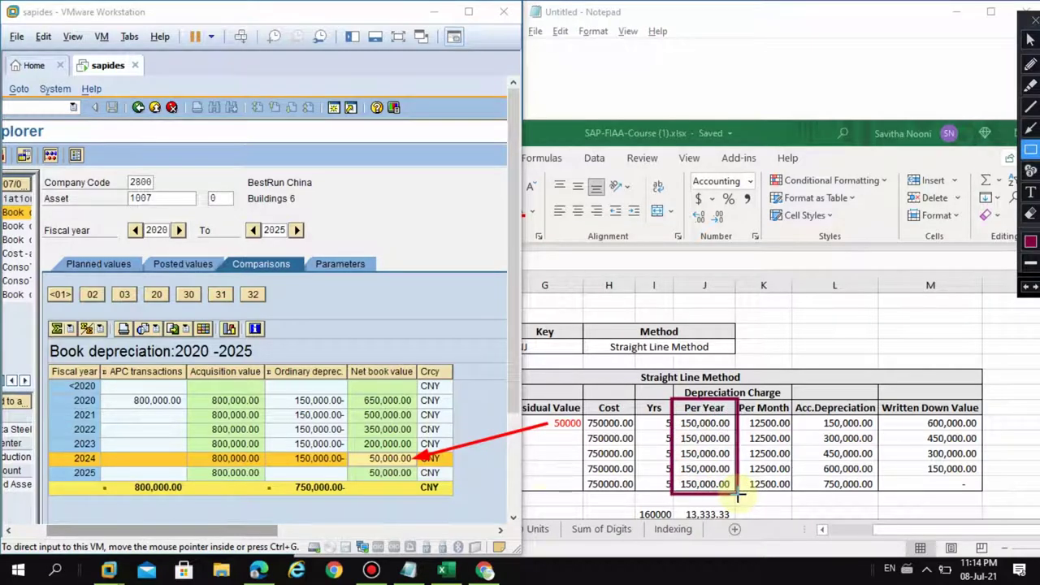
mouse_move(263, 364)
mouse_down()
mouse_move(346, 448)
mouse_move(348, 497)
mouse_up()
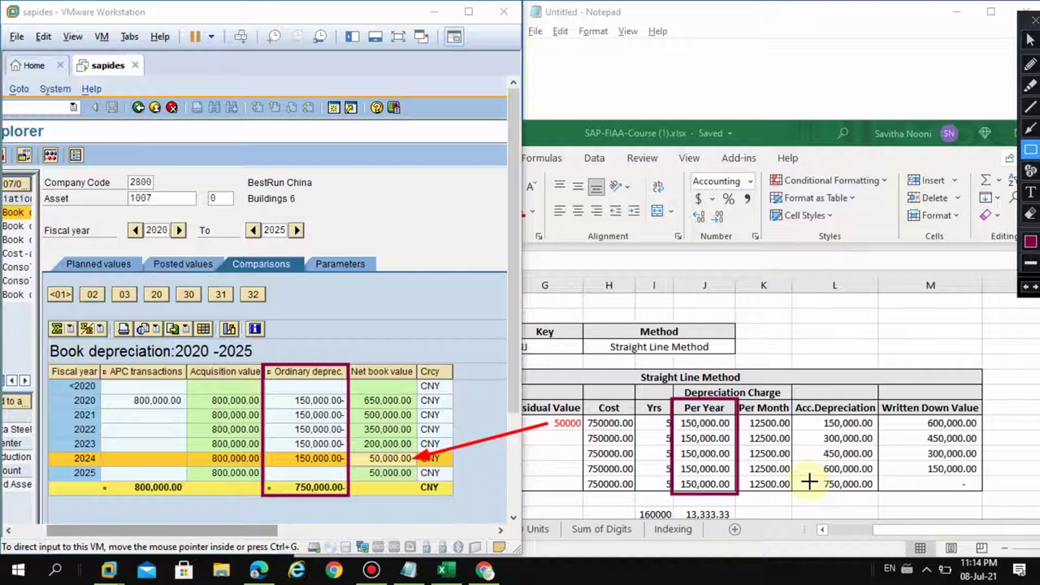
drag(803, 478, 877, 494)
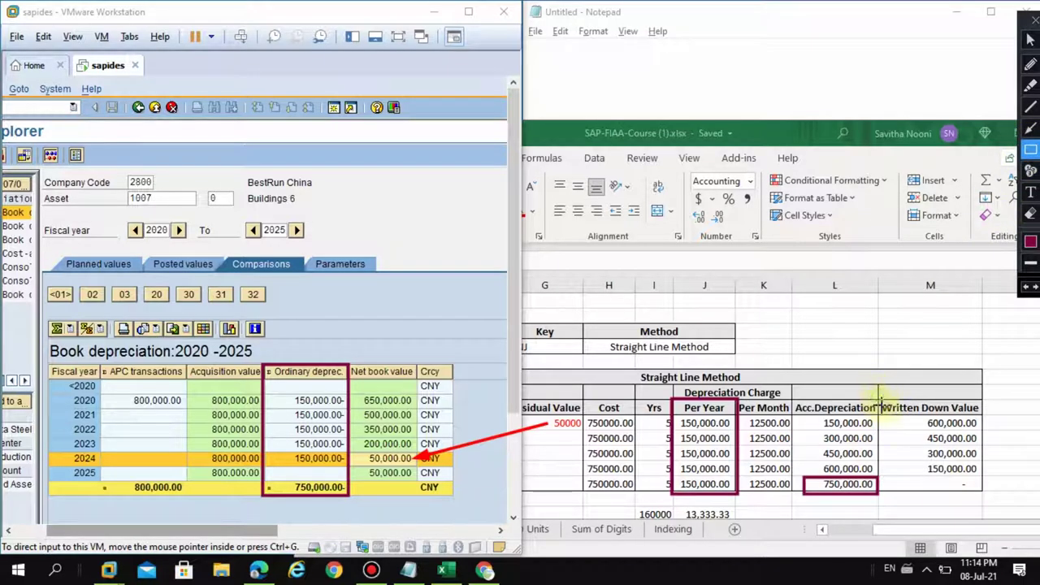
Outline Excel's Written Down Value column and SAP's Net book value column with rectangles for comparison.
mouse_move(881, 404)
mouse_down()
mouse_move(936, 465)
mouse_move(985, 492)
mouse_up()
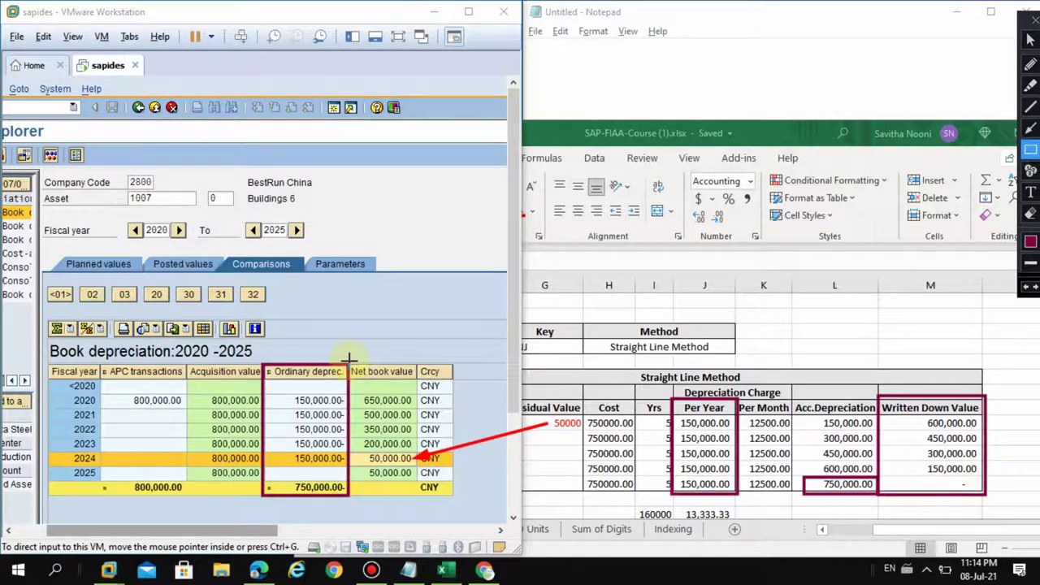
mouse_move(350, 360)
mouse_down()
mouse_move(396, 414)
mouse_move(412, 462)
mouse_up()
mouse_move(414, 488)
mouse_down()
mouse_move(446, 495)
mouse_move(446, 460)
mouse_move(446, 497)
mouse_up()
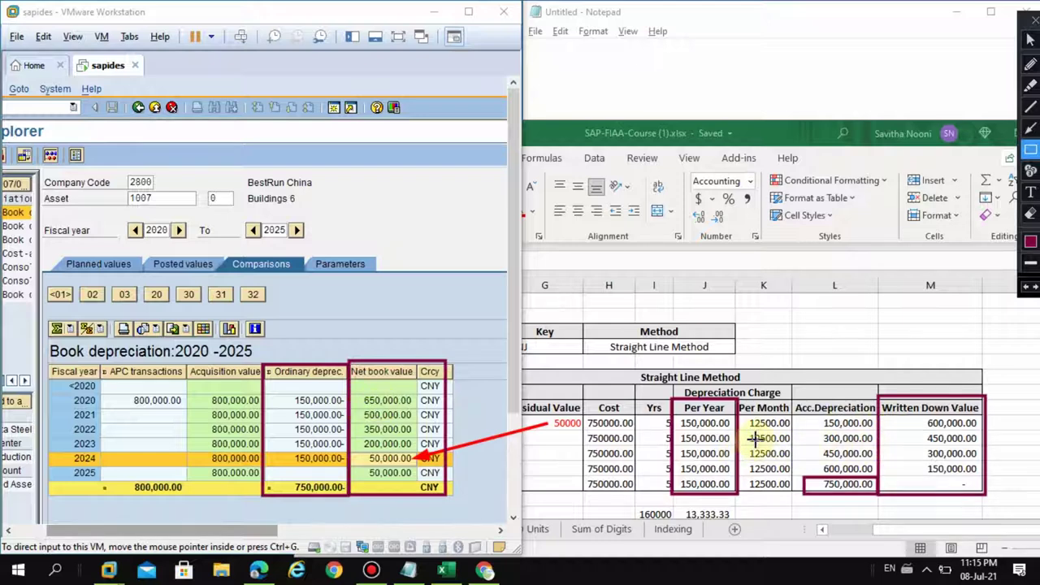
Change the Year 1 Written Down Value formula in Excel cell M9 to =F9-L9, based on the purchase price.
click(825, 337)
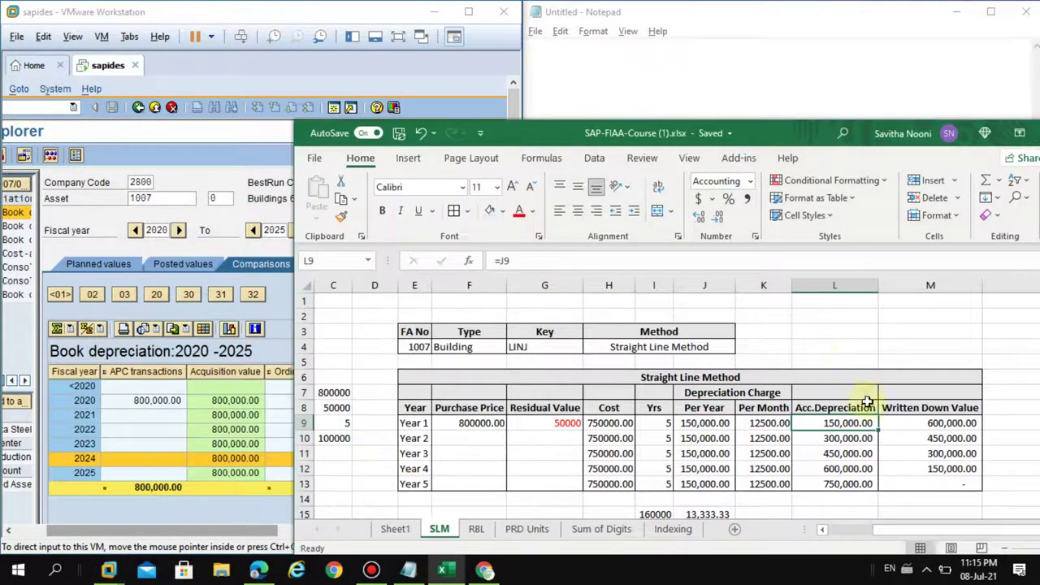
click(910, 423)
click(561, 261)
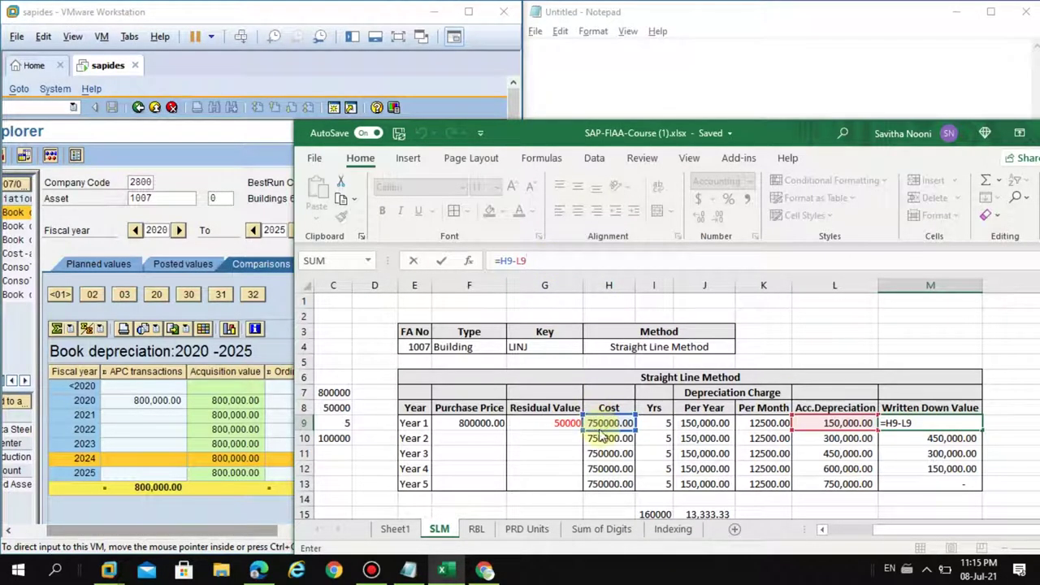
click(560, 427)
click(499, 429)
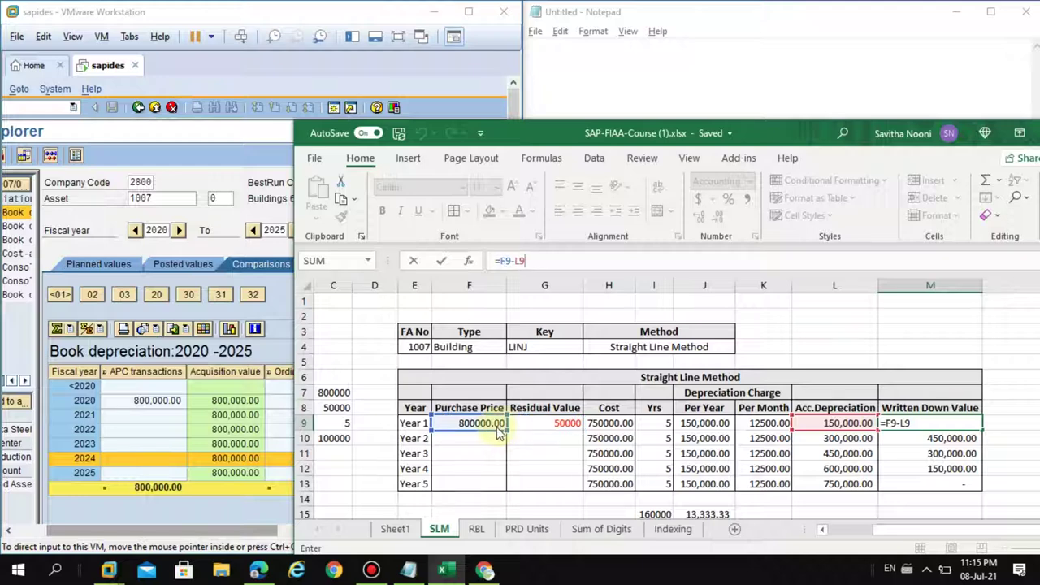
key(Return)
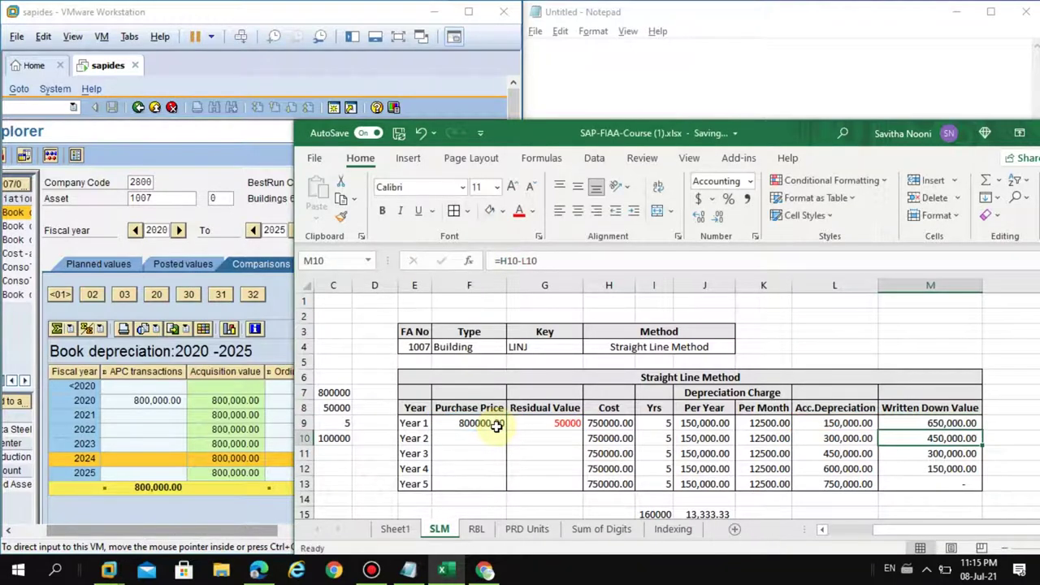
Make the purchase price reference absolute in the Year 1 Written Down Value formula, giving =$F$9-L9.
key(Up)
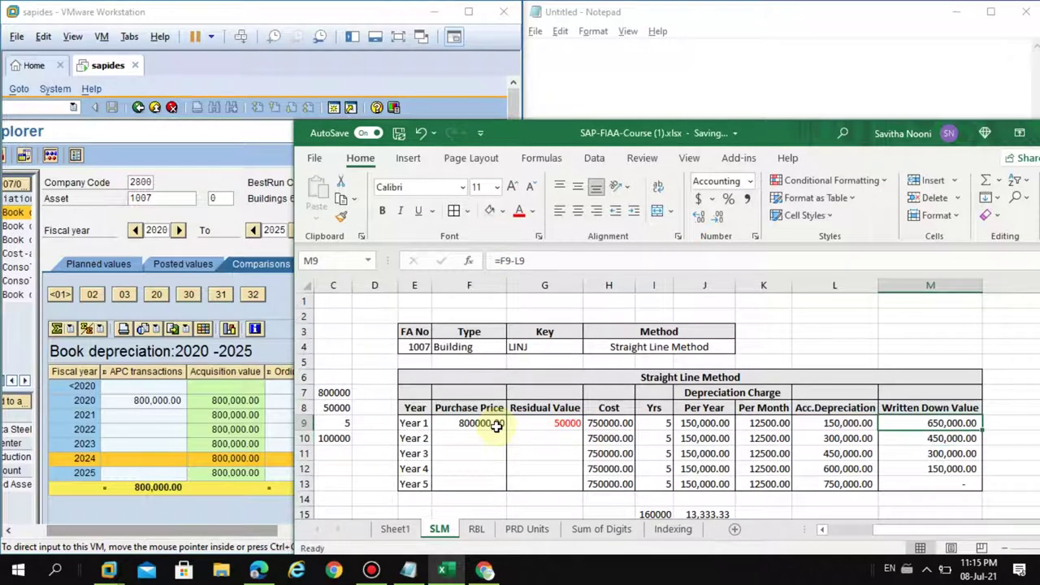
key(F2)
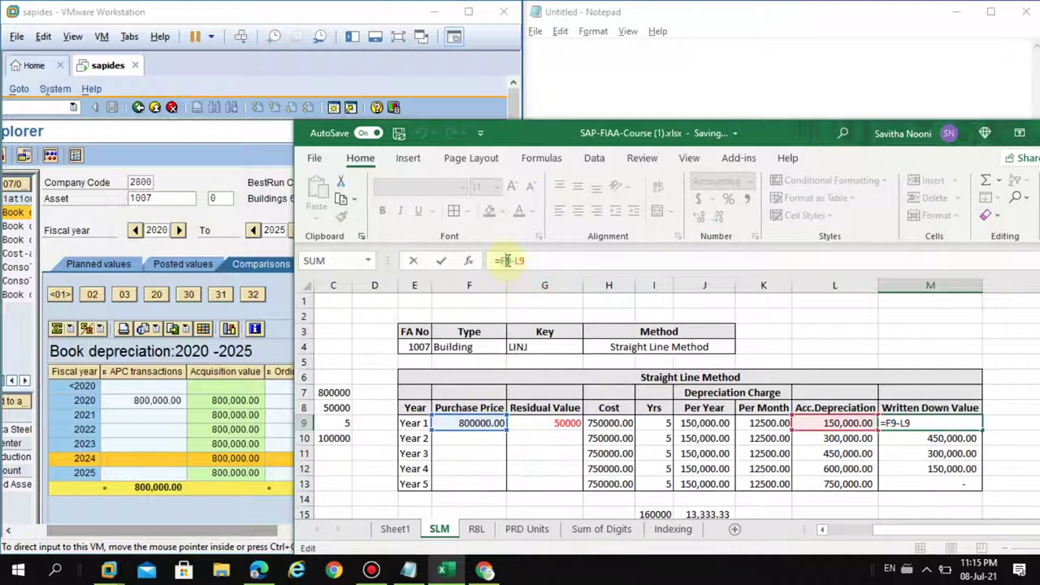
key(Return)
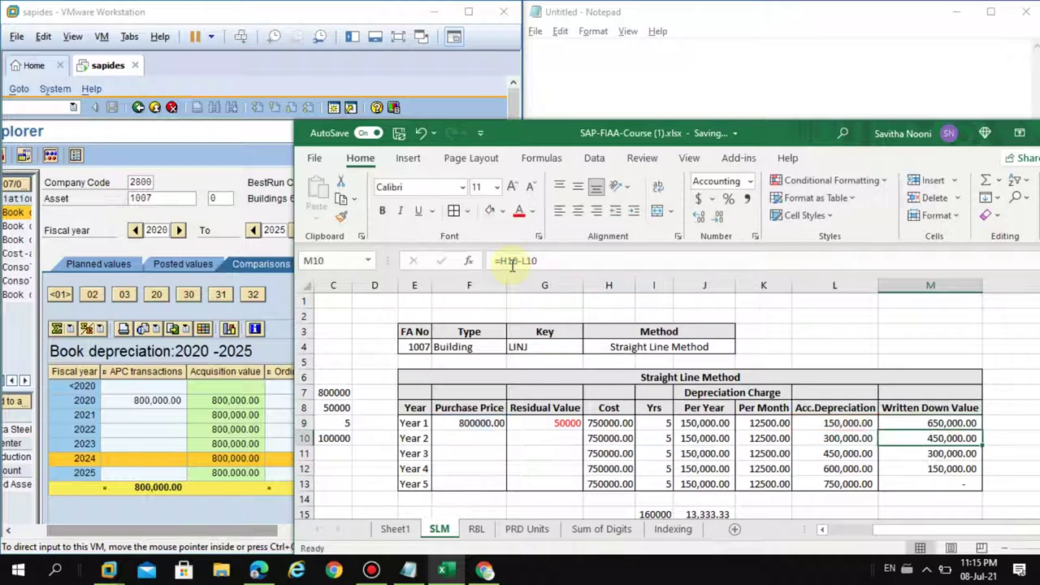
Copy the Year 1 Written Down Value formula to the Year 2 through Year 5 cells, M10:M13.
key(Up)
key(ctrl+c)
key(Down)
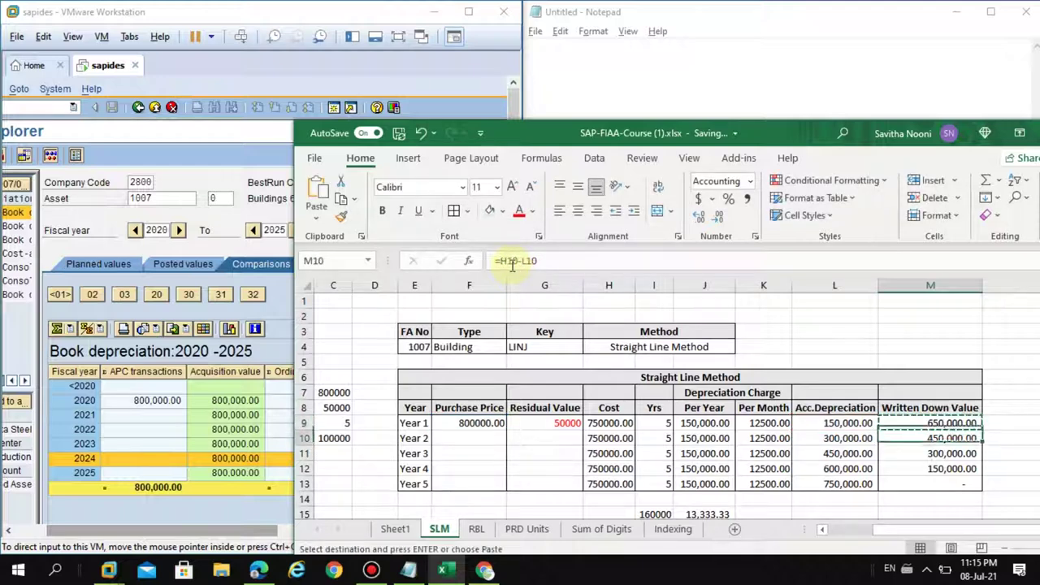
key(shift+Down)
key(shift+Down)
key(ctrl+v)
key(shift+Down)
key(Return)
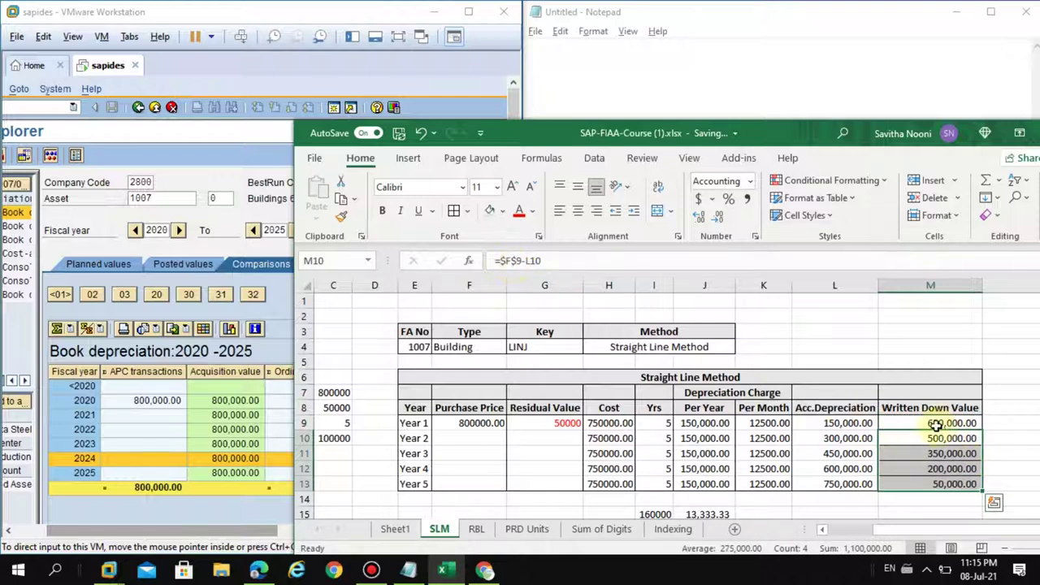
Apply an outline border around the Written Down Value cells M9:M13.
drag(932, 422, 932, 481)
right_click(932, 481)
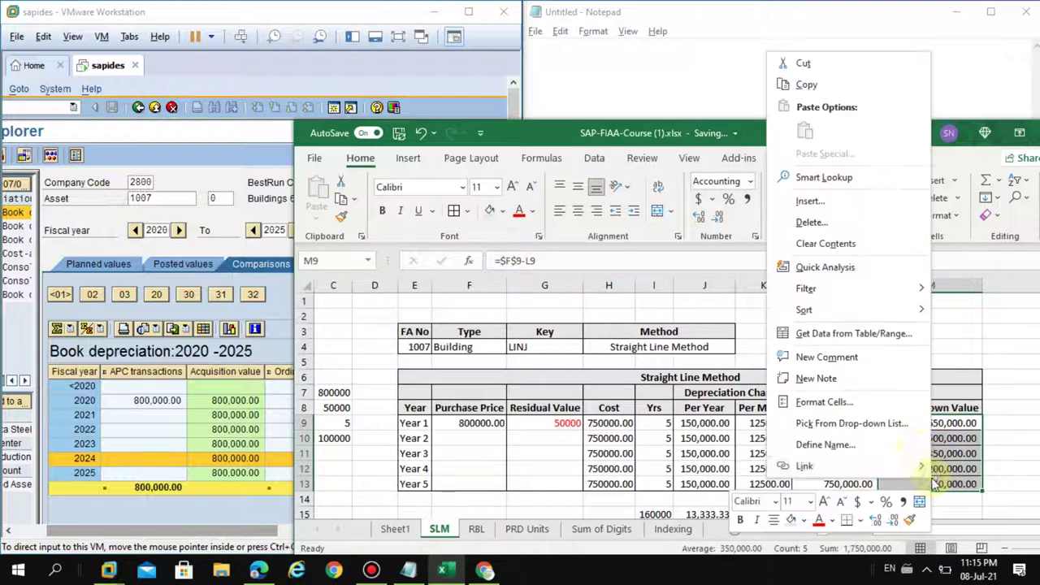
click(873, 399)
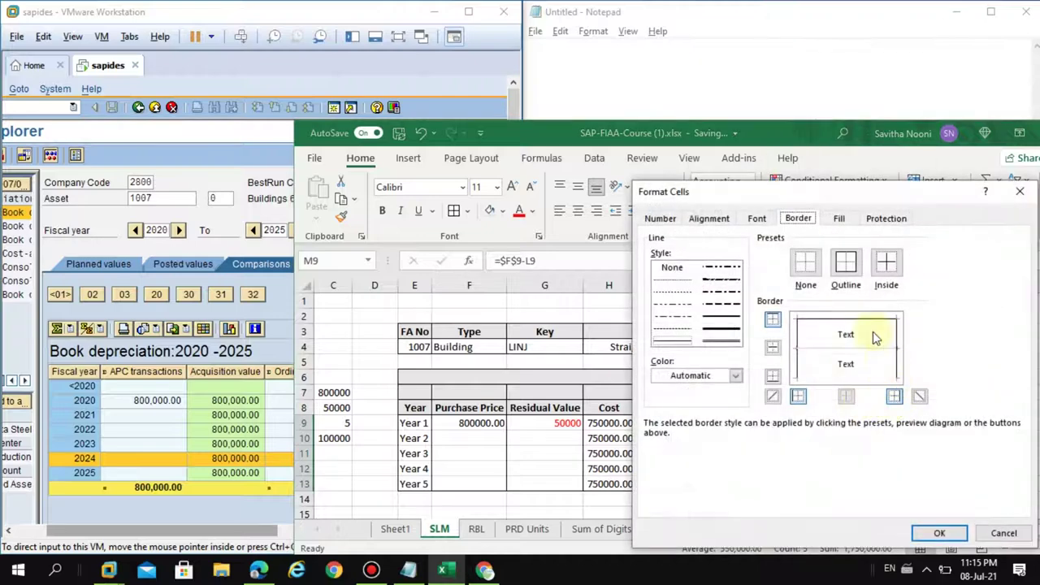
click(846, 262)
click(846, 341)
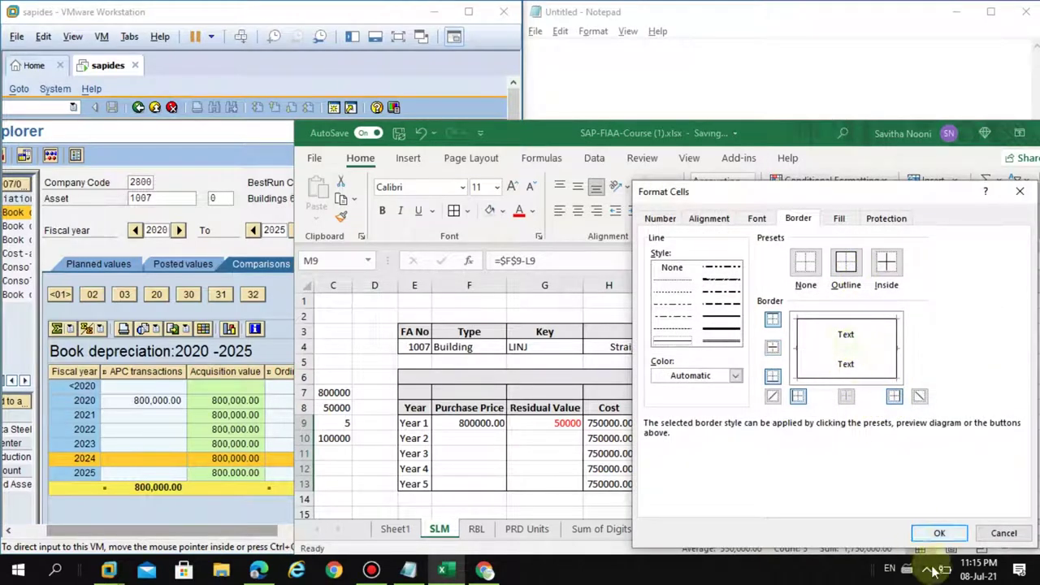
click(939, 533)
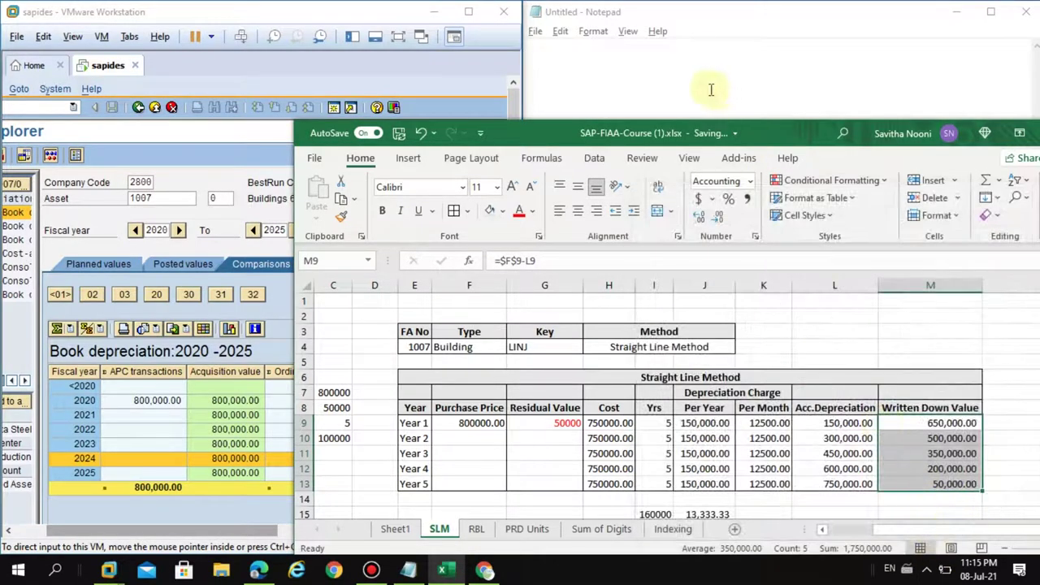
Switch to the SAP virtual machine, maximize its window, and widen the depreciation areas tree to show the full names.
click(453, 79)
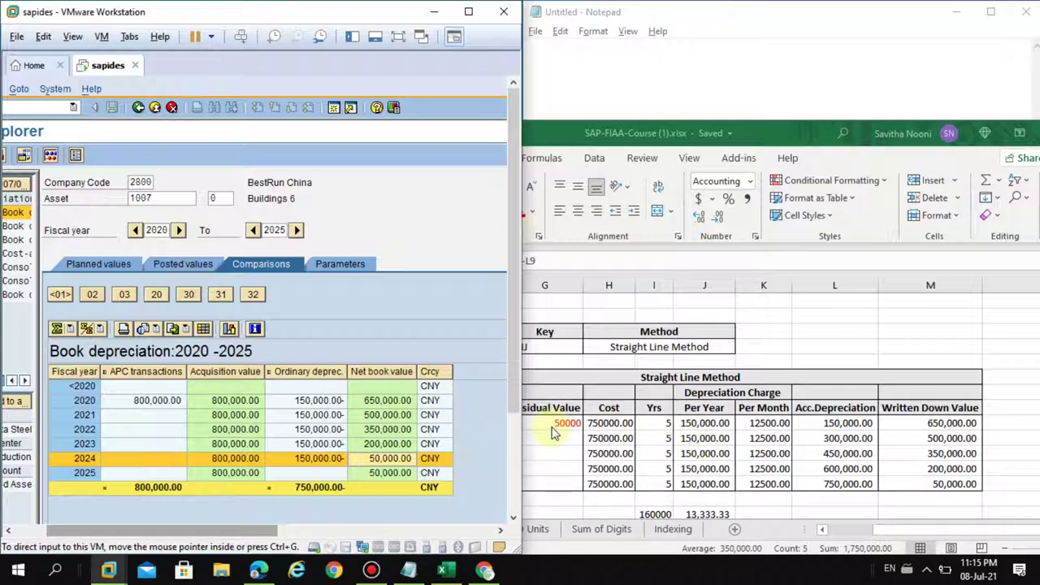
click(426, 226)
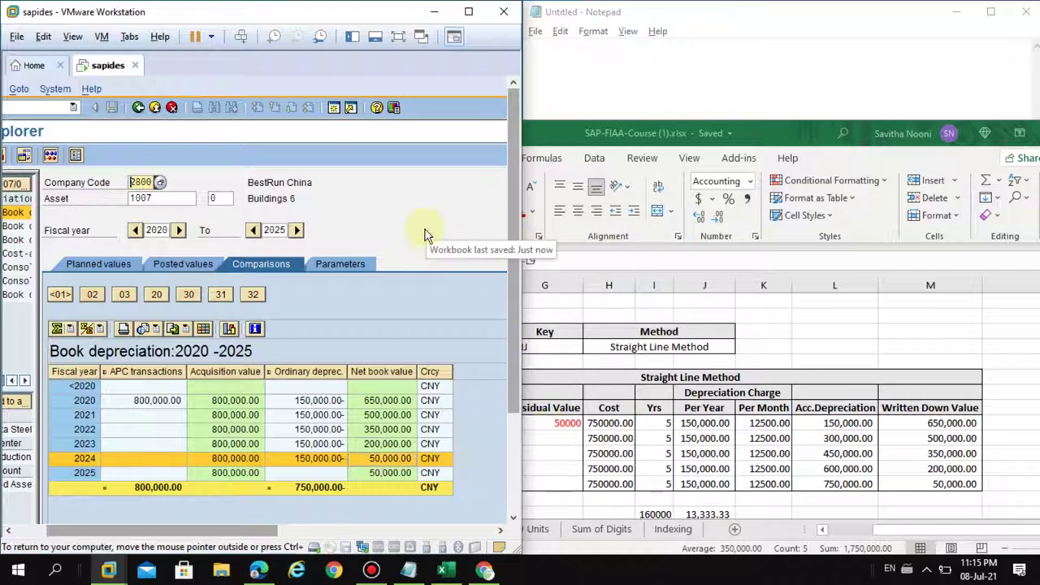
click(467, 14)
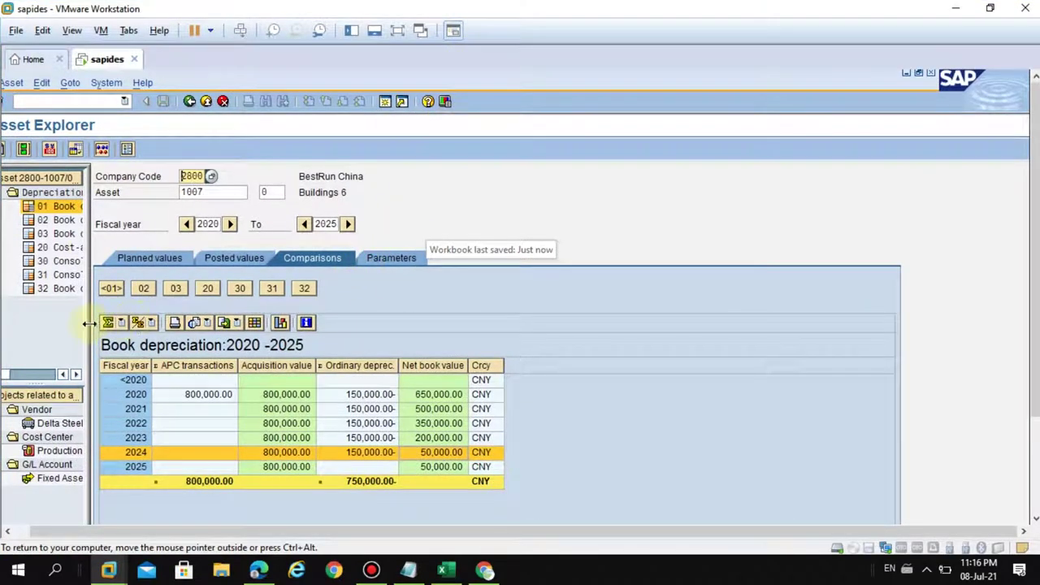
drag(91, 322, 335, 321)
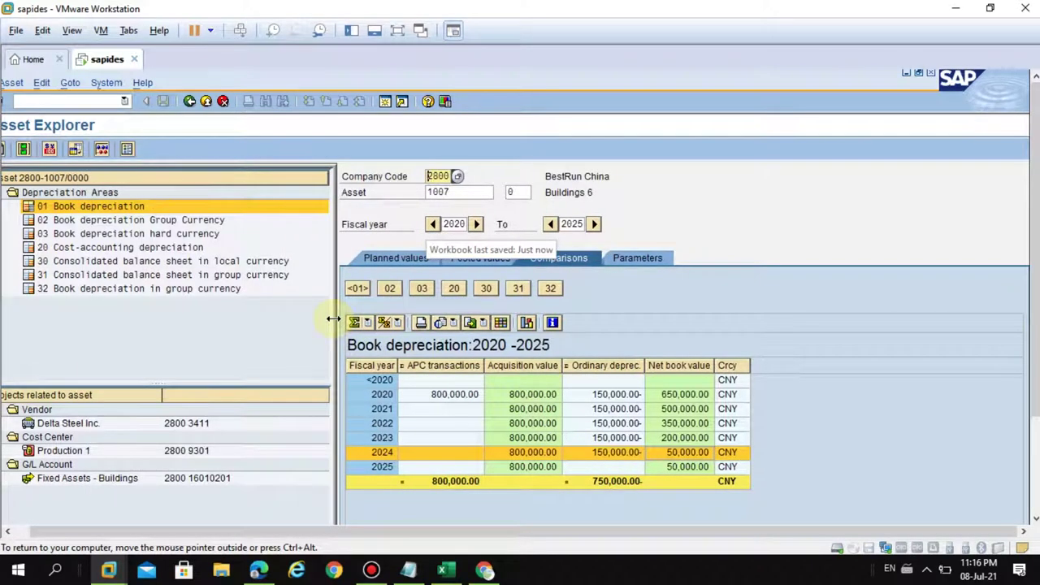
Review asset 1007's depreciation parameters and its planned values for book depreciation in Asset Explorer.
click(634, 258)
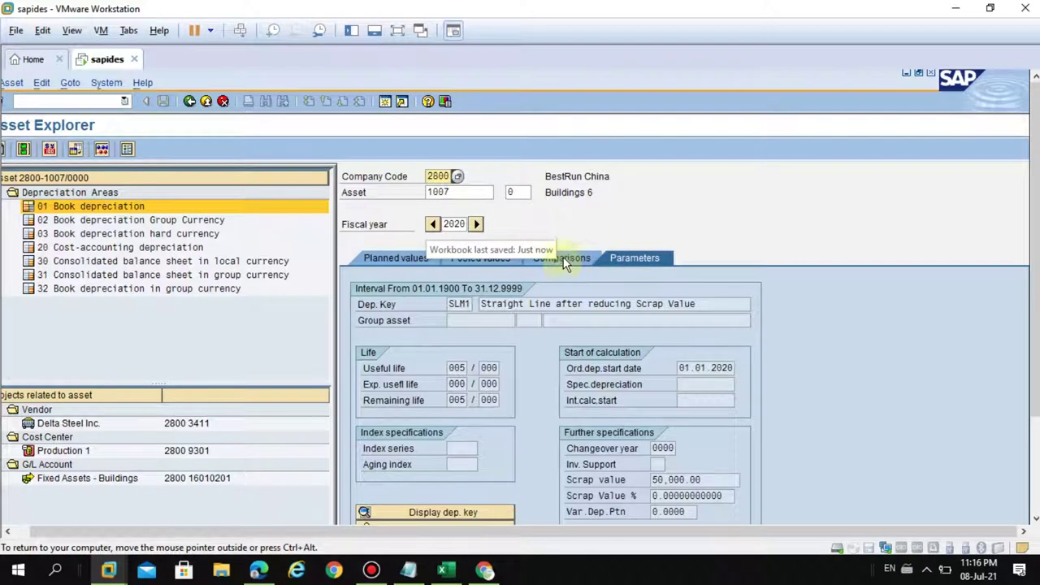
click(402, 258)
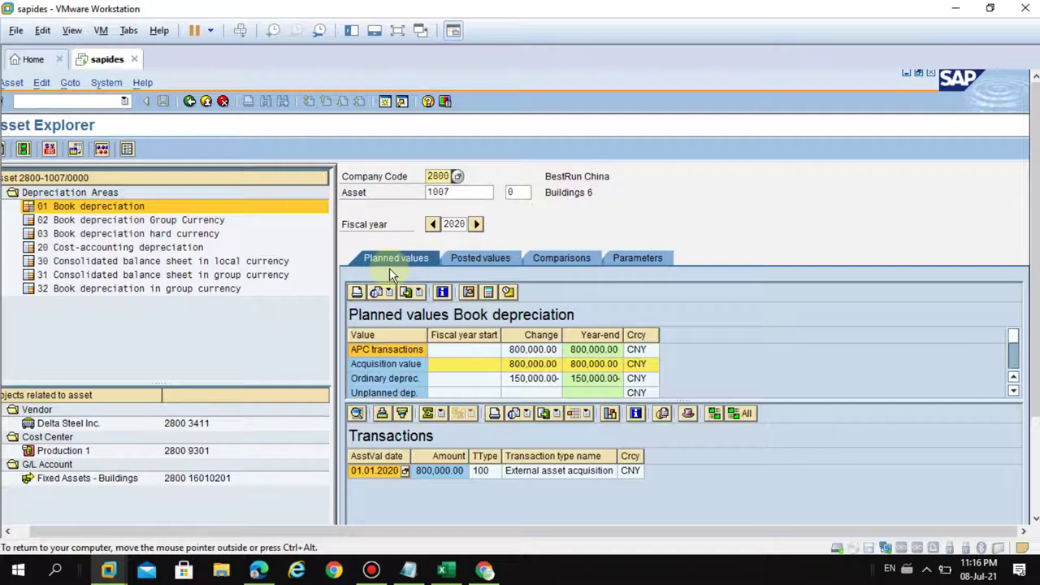
mouse_move(515, 5)
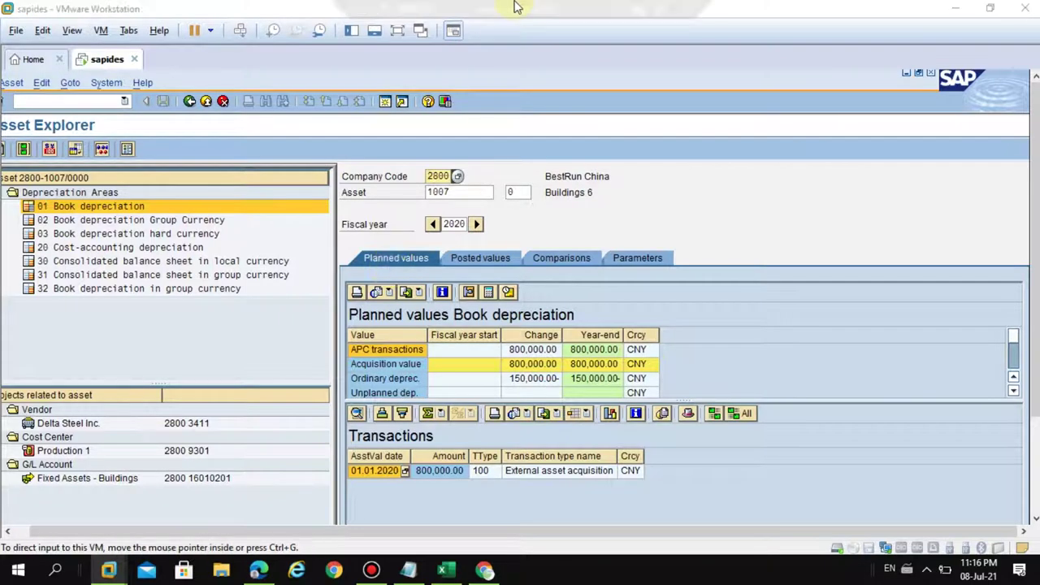